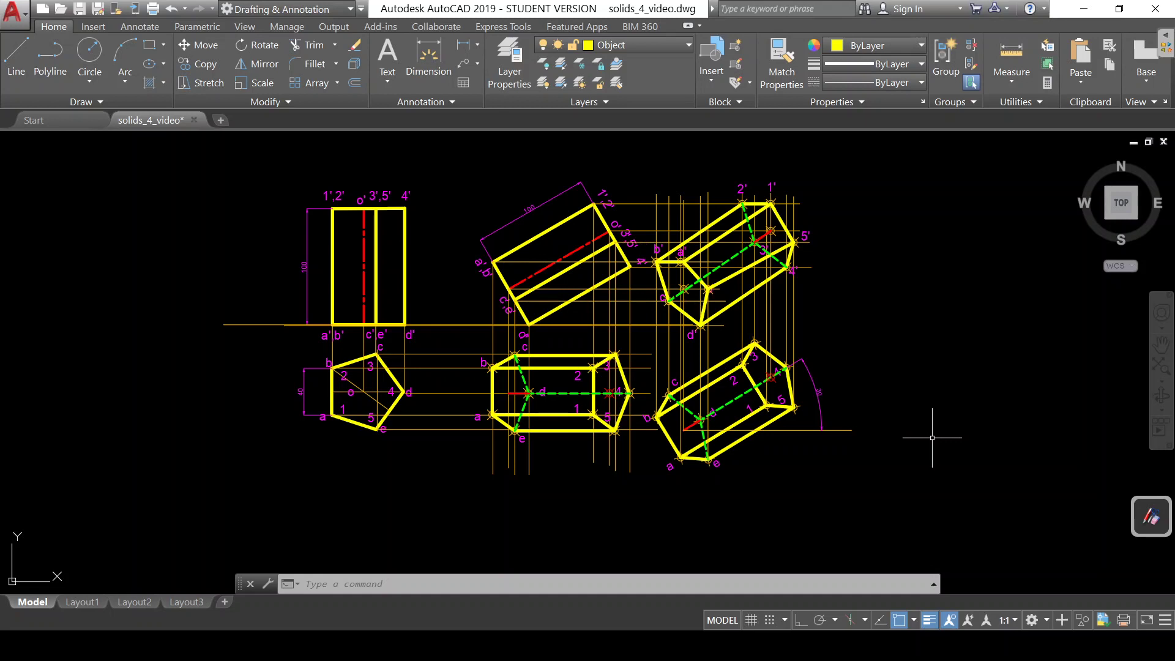
# Turn off the Projection layer to hide the construction lines, then toggle the grid on and off
pyautogui.moveTo(932, 438); pyautogui.dragTo(947, 468, button='middle')
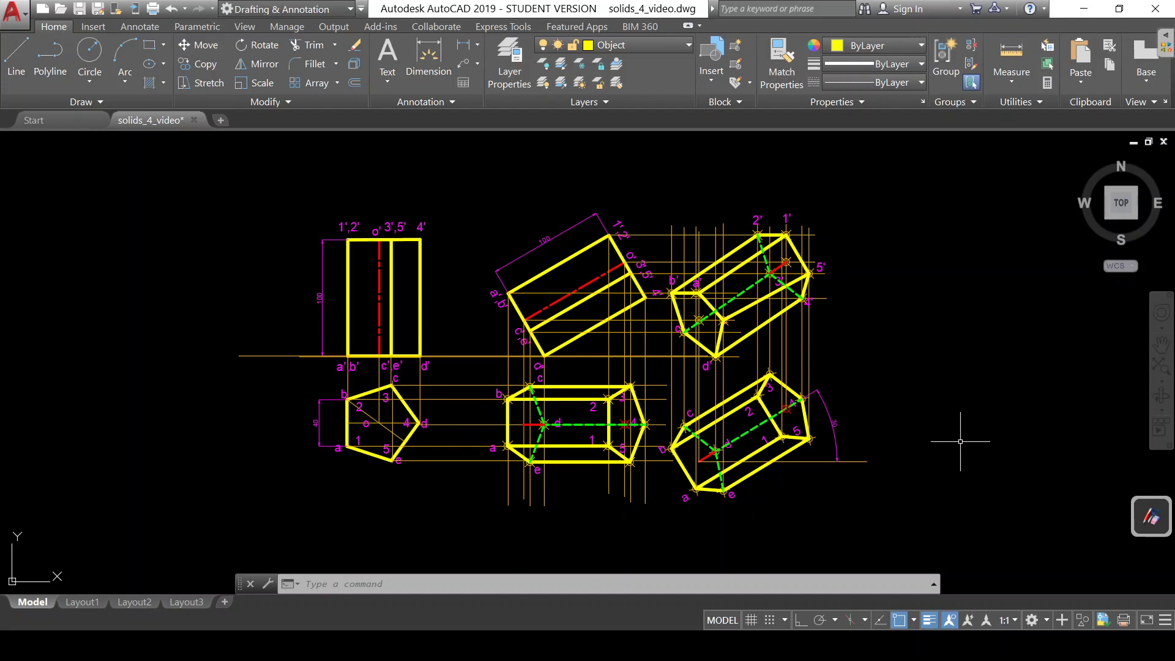
pyautogui.click(688, 45)
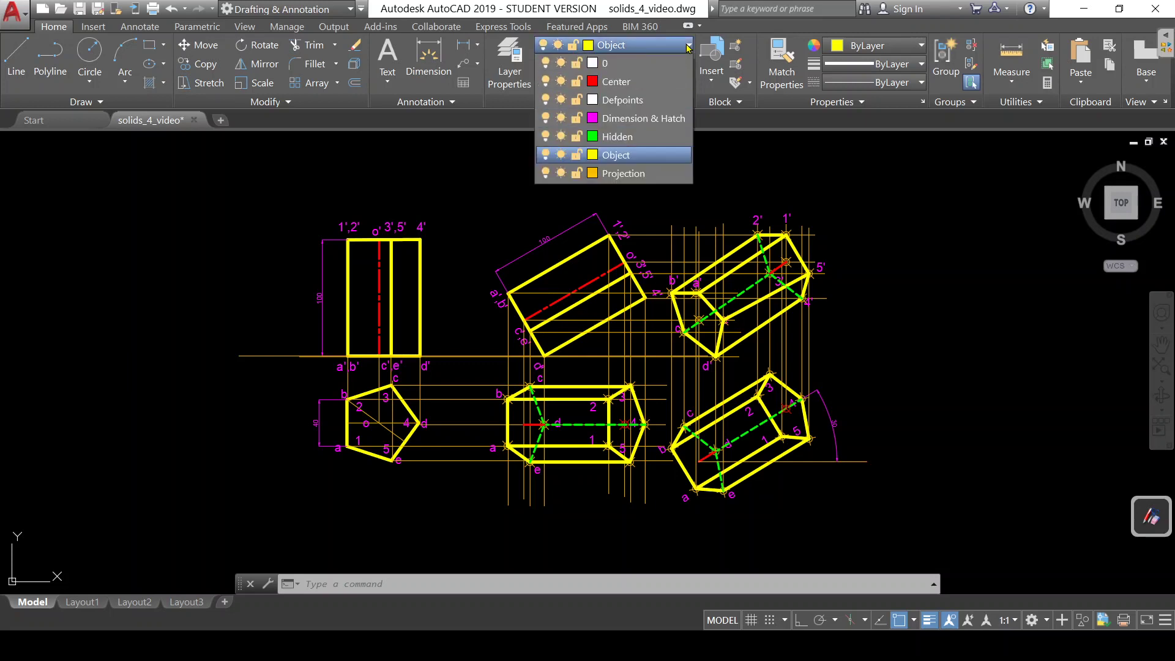
pyautogui.click(672, 154)
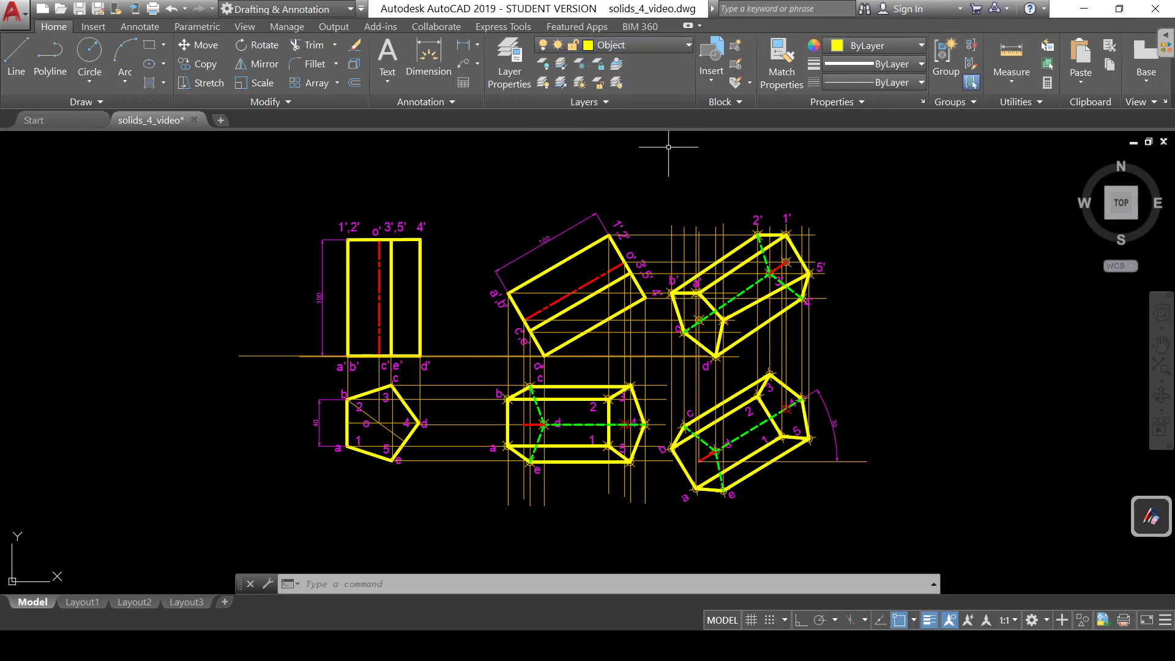
pyautogui.click(688, 46)
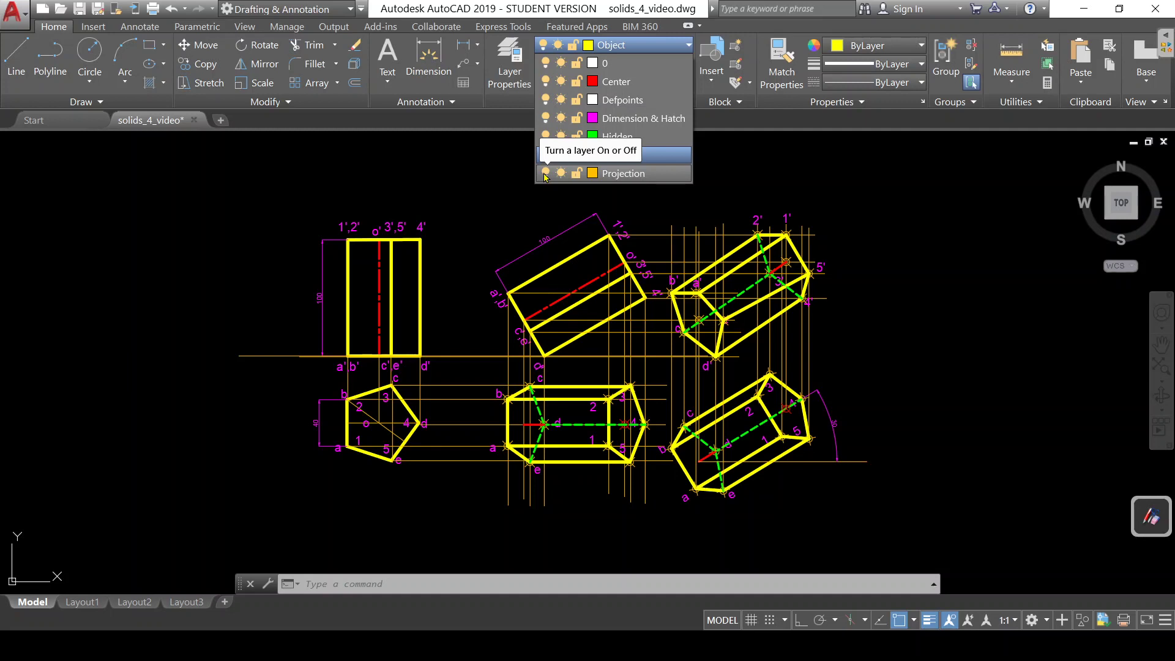
pyautogui.click(545, 173)
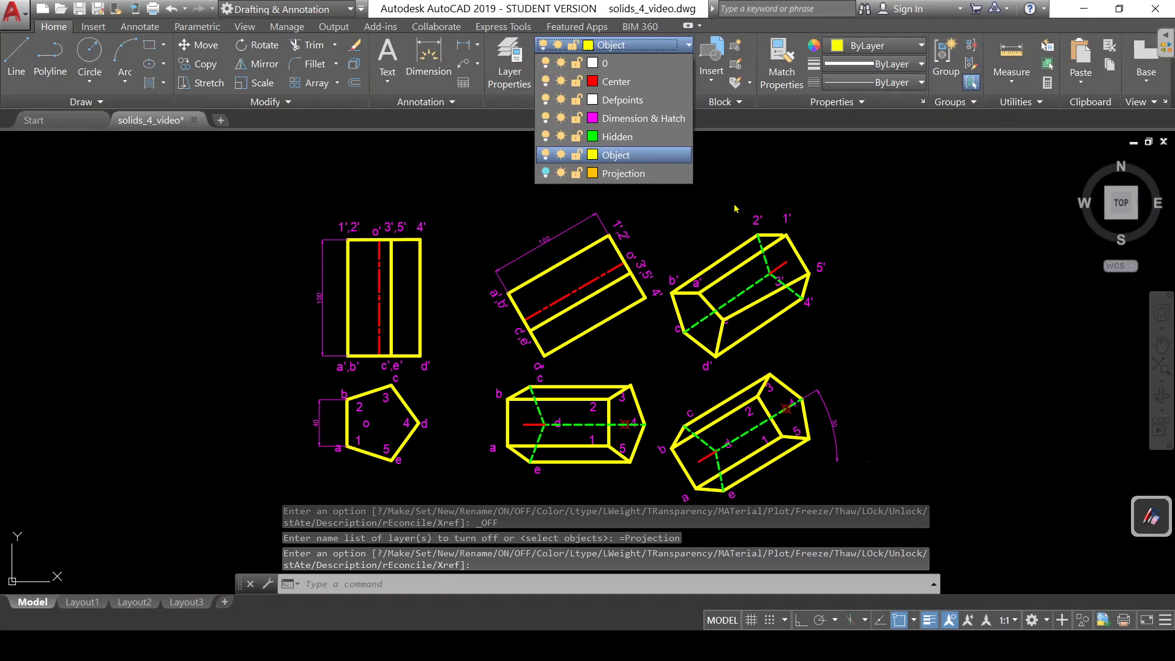
pyautogui.click(892, 335)
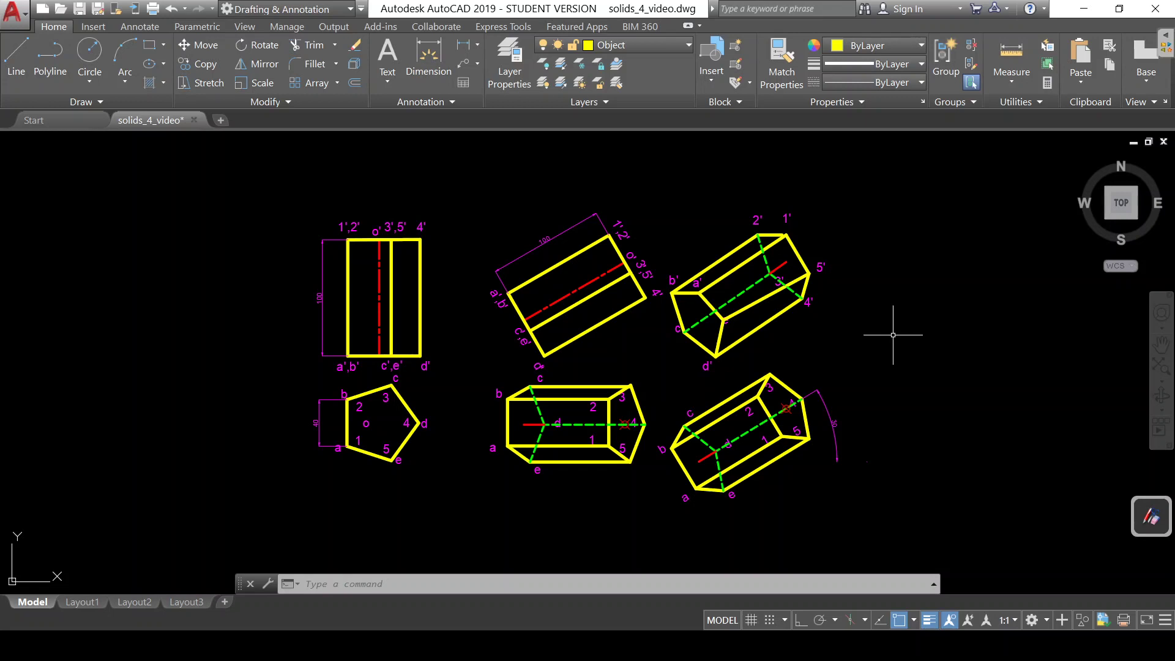
pyautogui.click(753, 621)
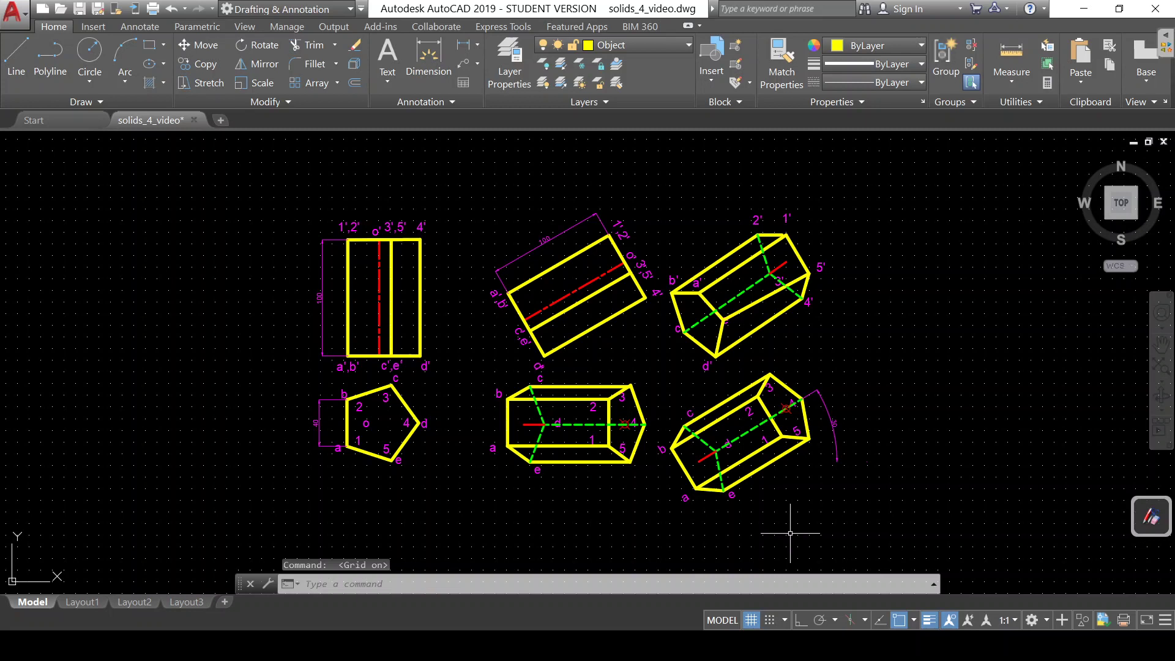
pyautogui.click(753, 621)
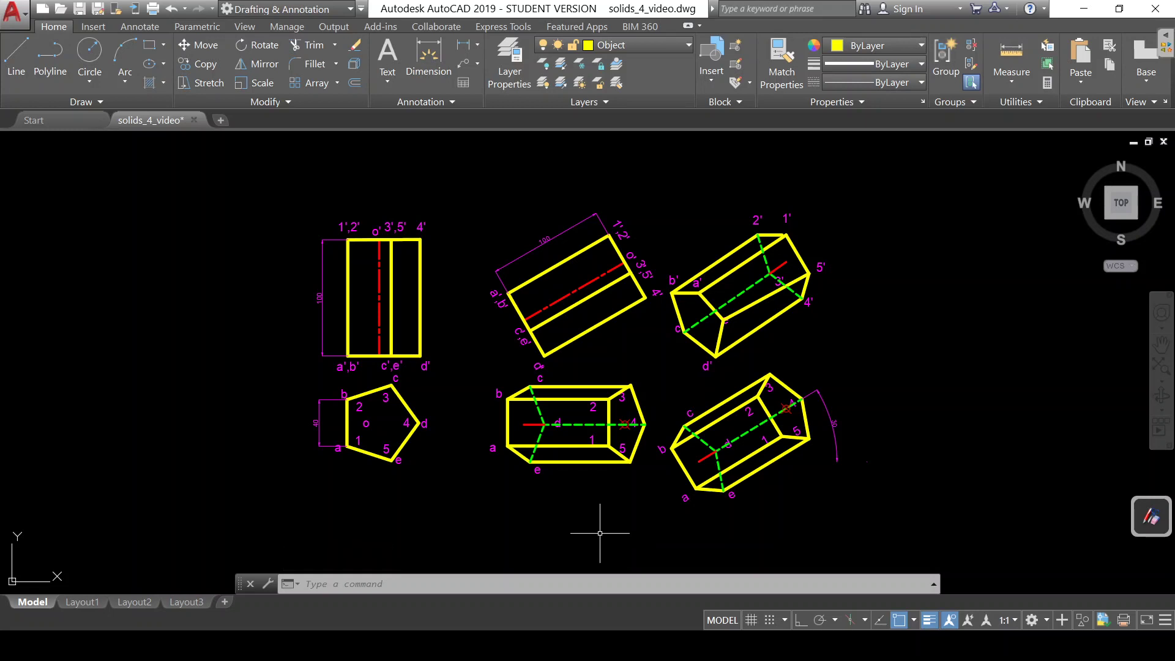
# In empty space left of the views, start an Ortho polyline border with a 437-unit vertical side at 90°
pyautogui.moveTo(599, 533); pyautogui.dragTo(1110, 531, button='middle')
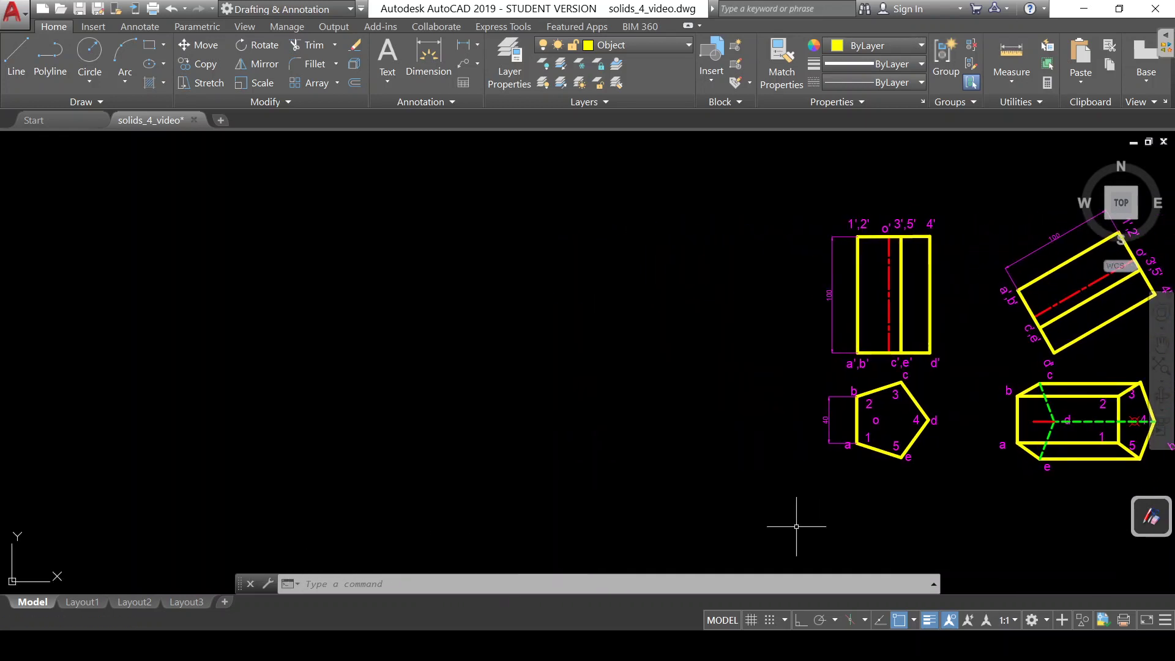
pyautogui.moveTo(786, 525); pyautogui.dragTo(1109, 525, button='middle')
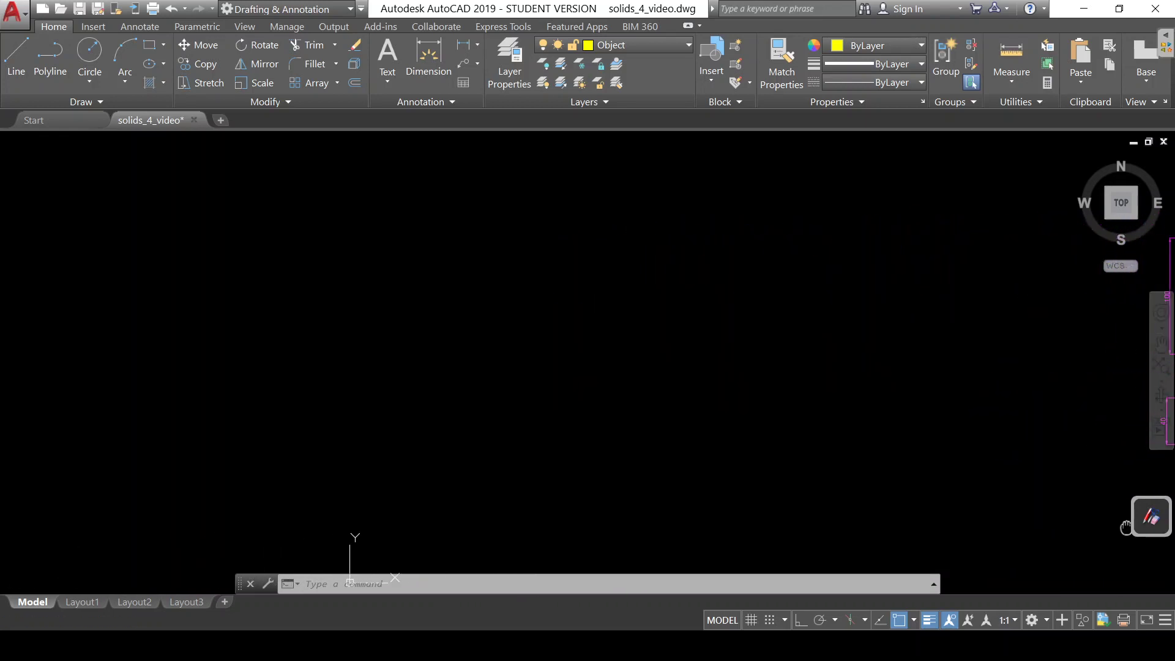
pyautogui.moveTo(794, 518); pyautogui.dragTo(877, 521, button='middle')
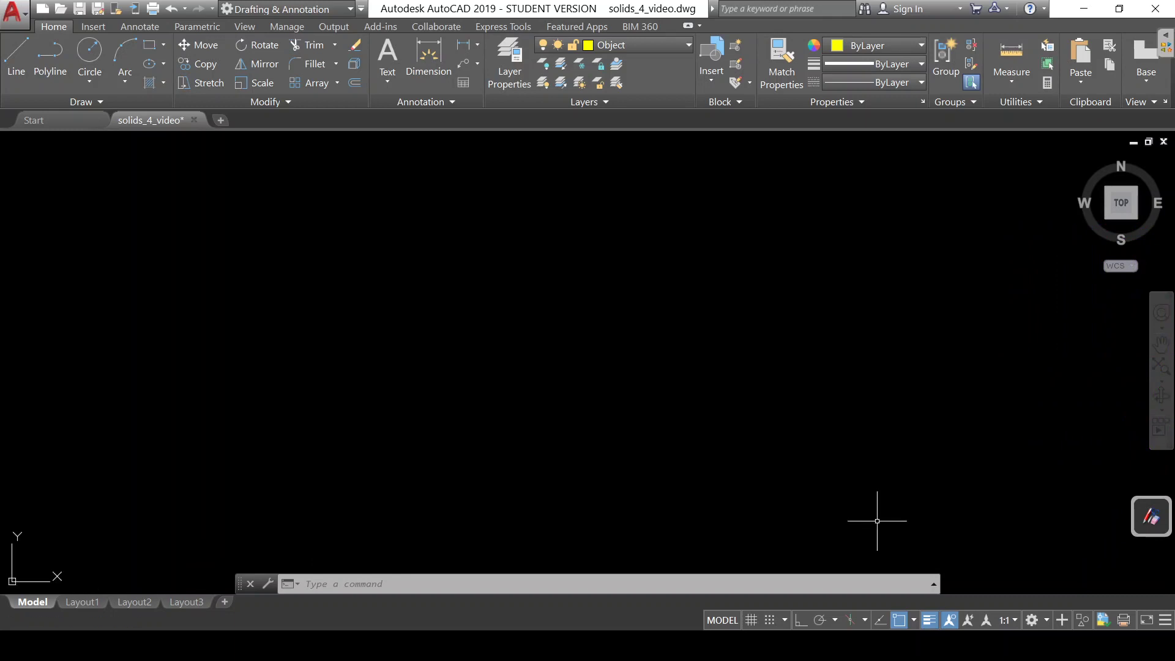
pyautogui.click(51, 63)
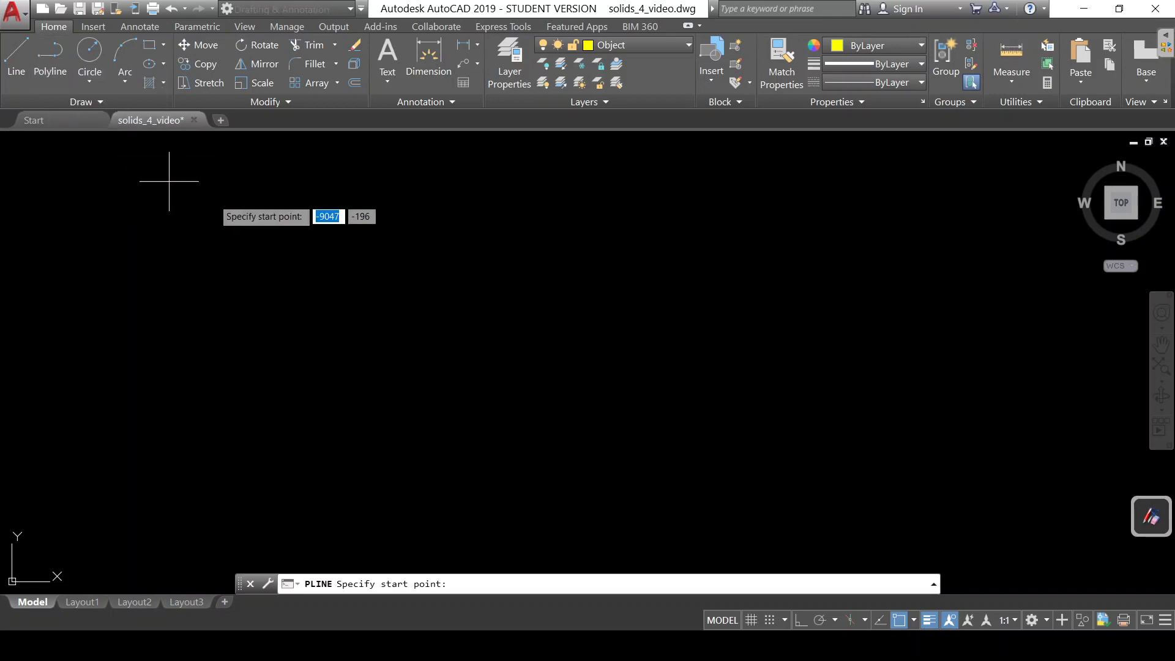
pyautogui.click(795, 621)
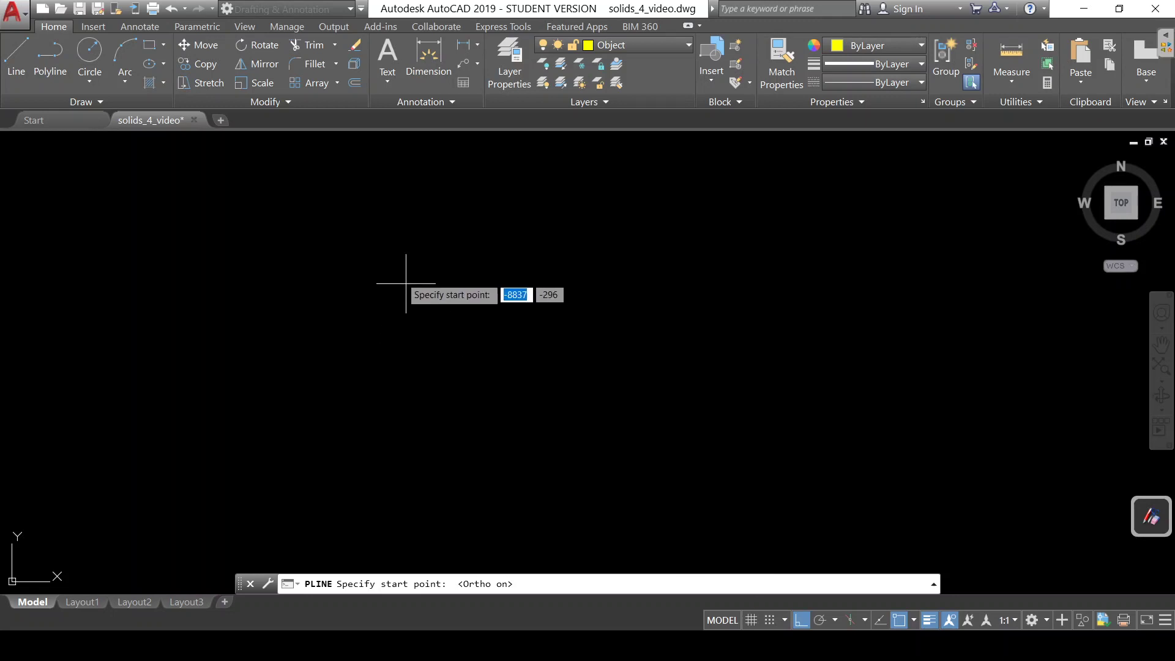
pyautogui.click(365, 257)
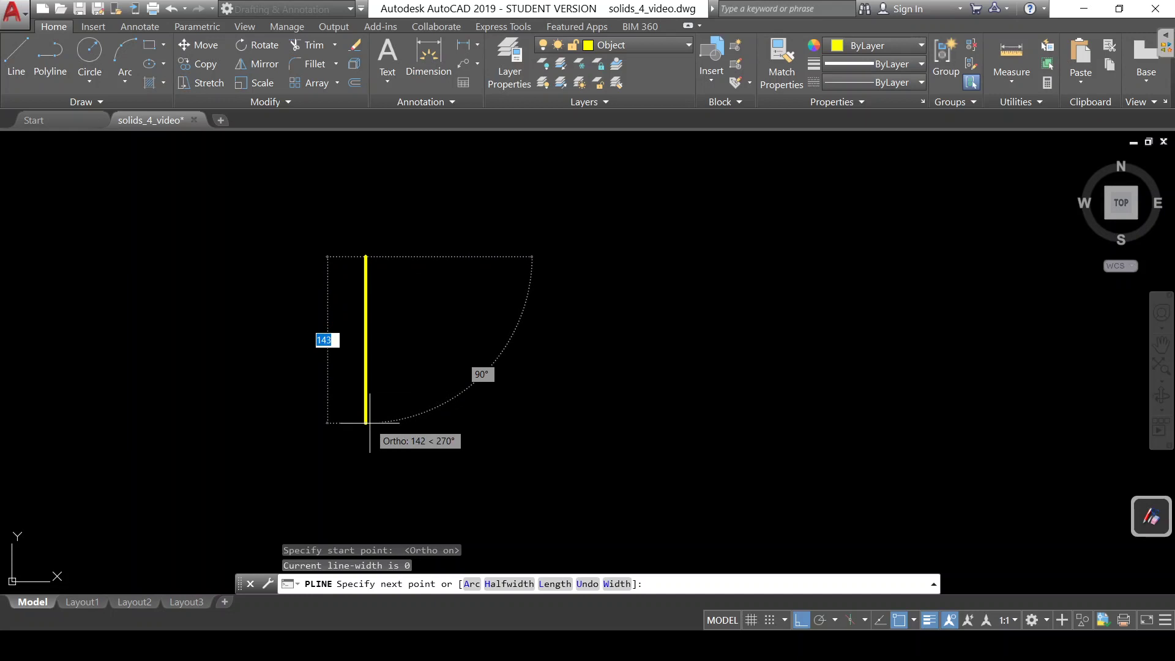
pyautogui.write('437')
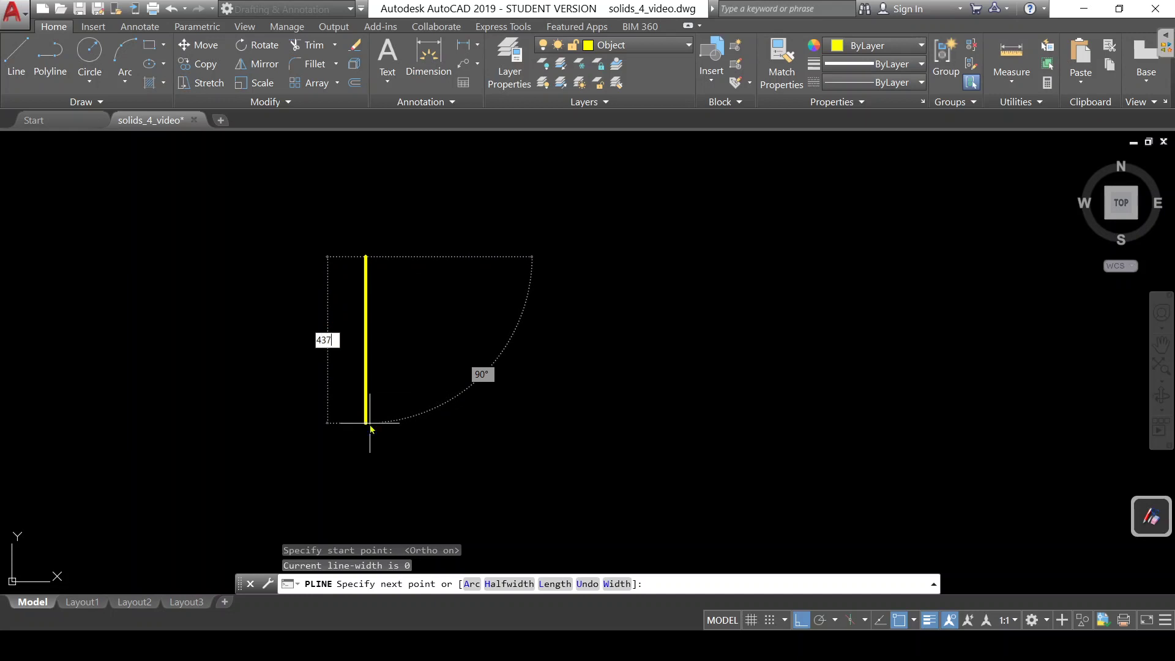
pyautogui.press('Tab')
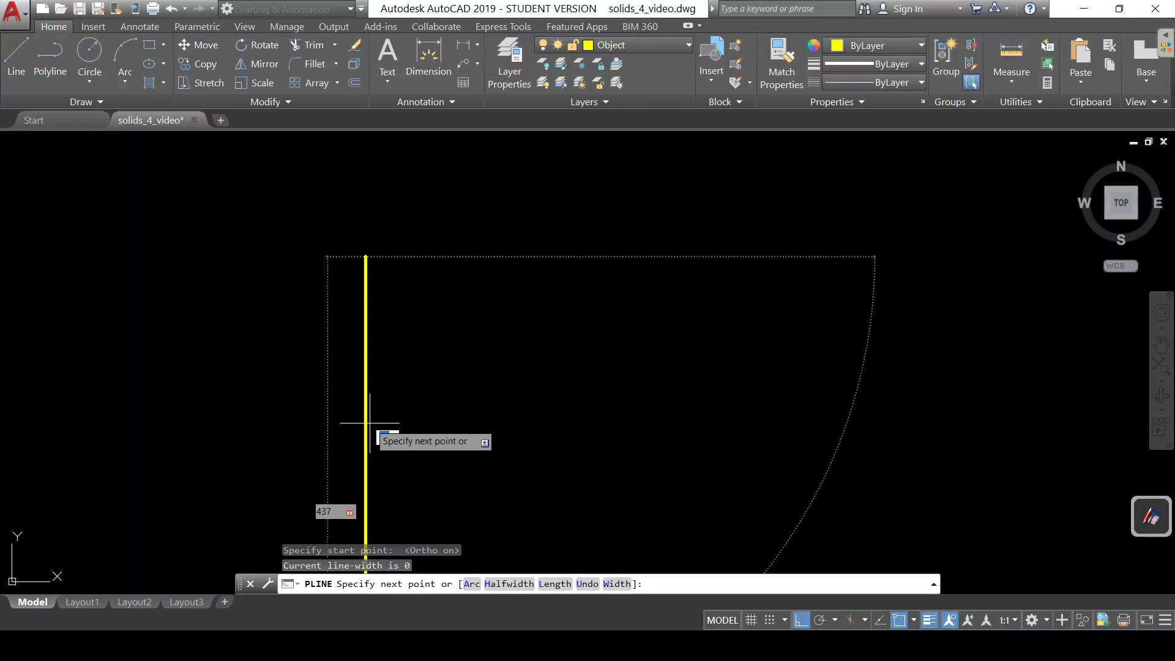
pyautogui.write('90')
pyautogui.press('Return')
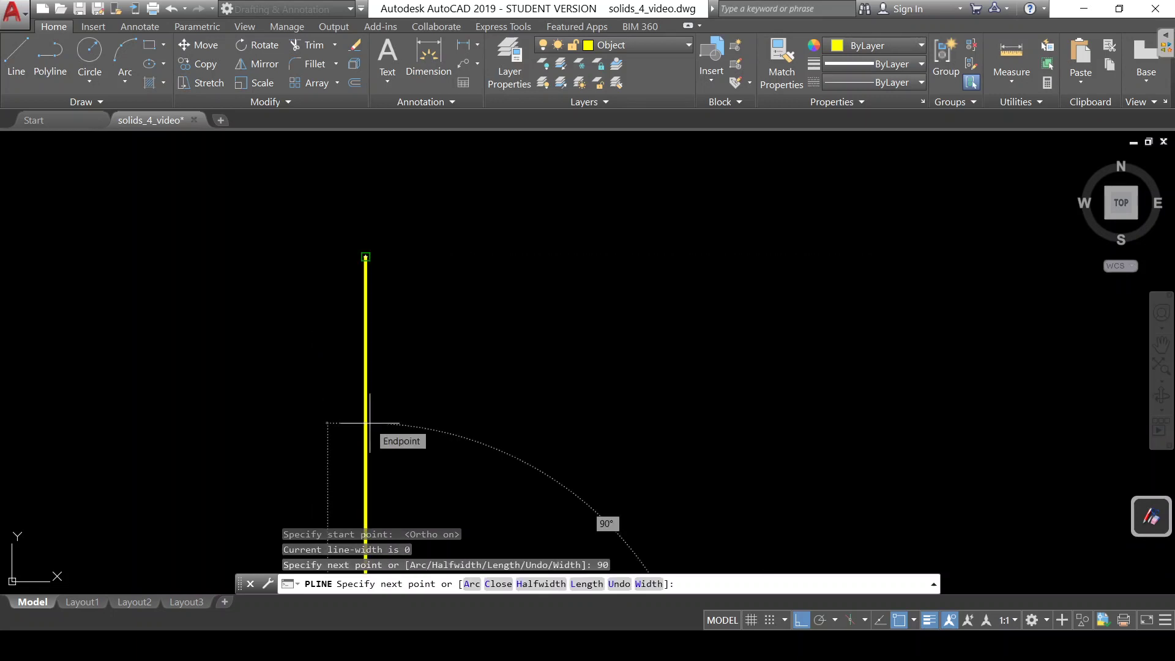
# Complete the border with sides of 611, 437 and 611 to close the rectangle
pyautogui.scroll(-2, 369, 422)
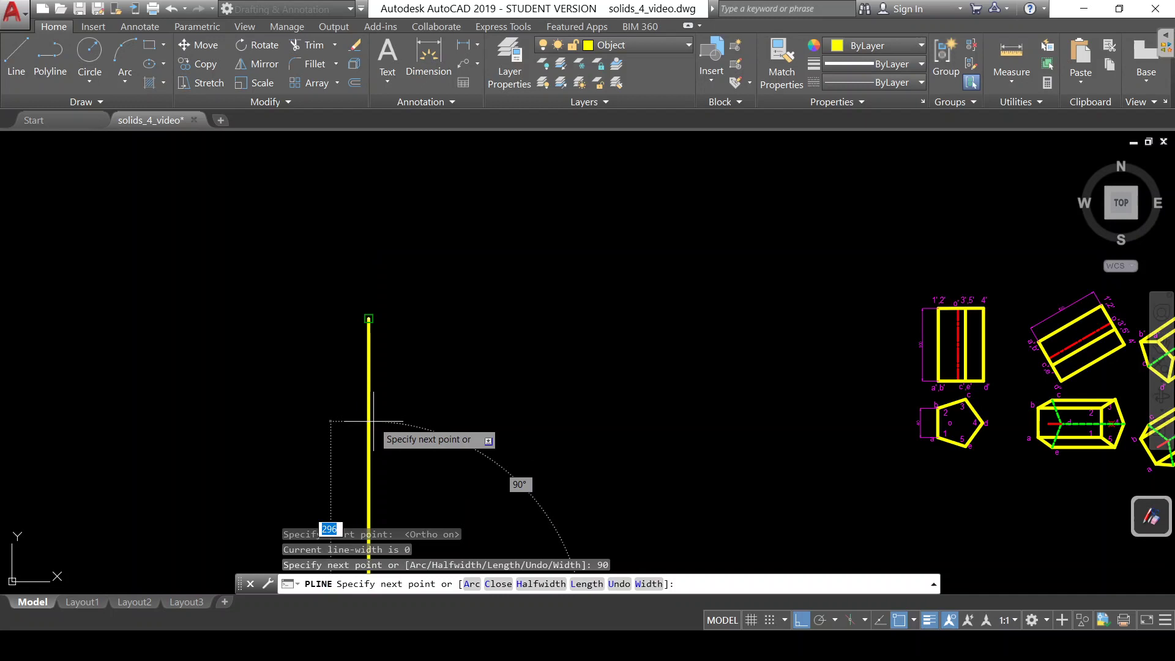
pyautogui.moveTo(429, 415); pyautogui.dragTo(466, 241, button='middle')
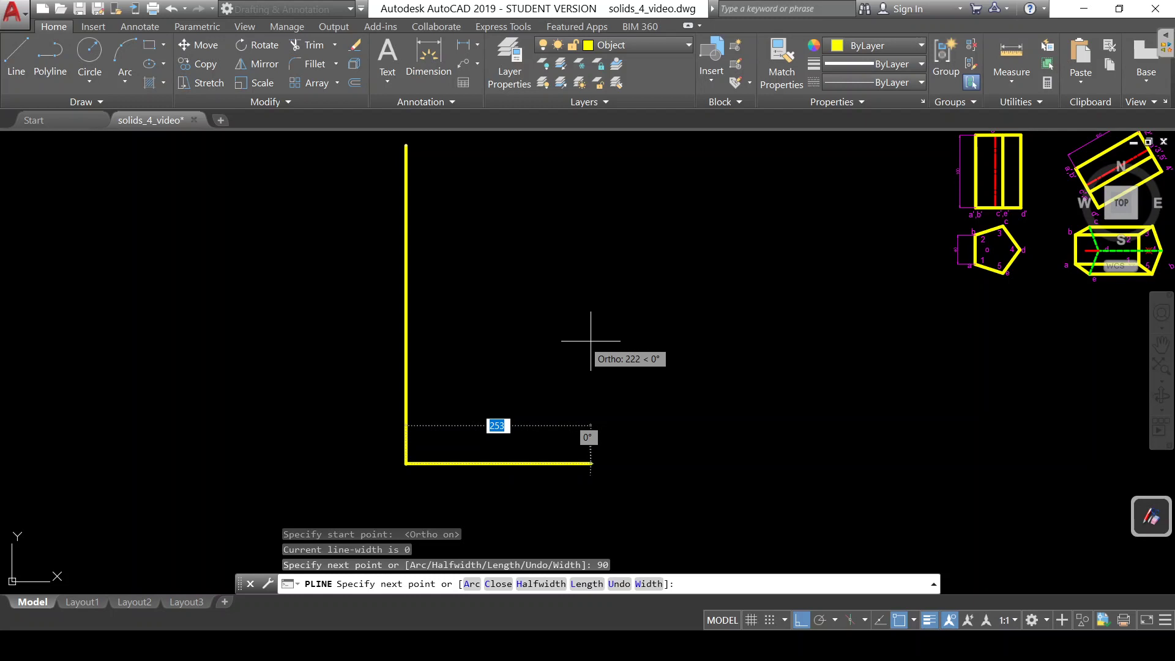
pyautogui.write('611')
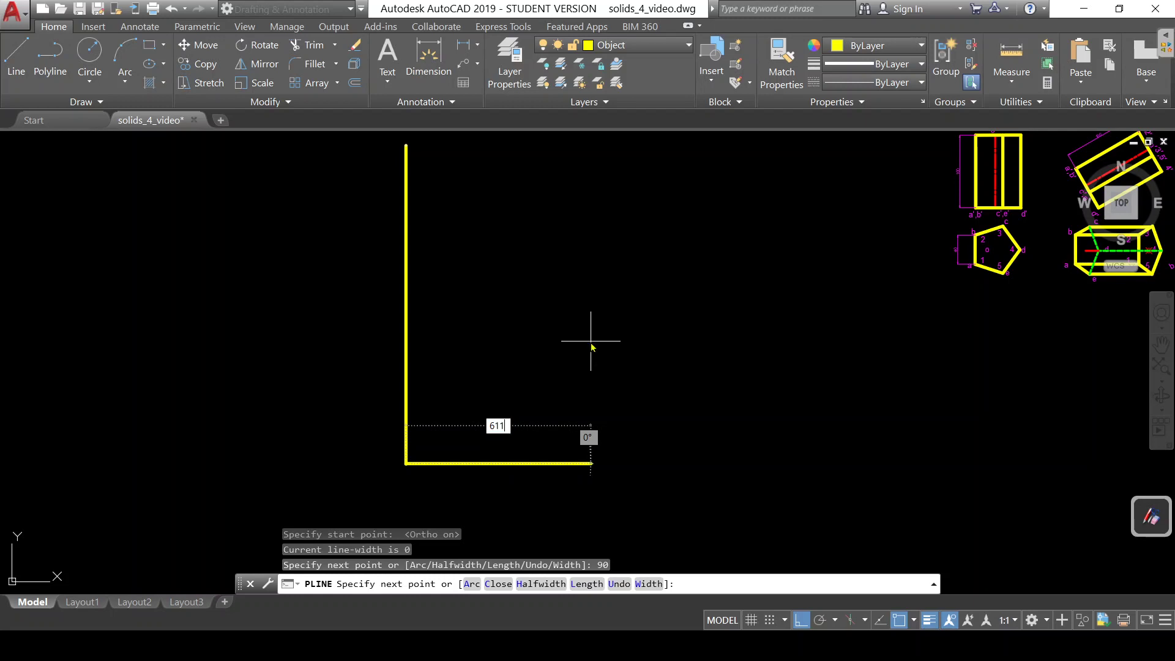
pyautogui.press('Tab')
pyautogui.press('Return')
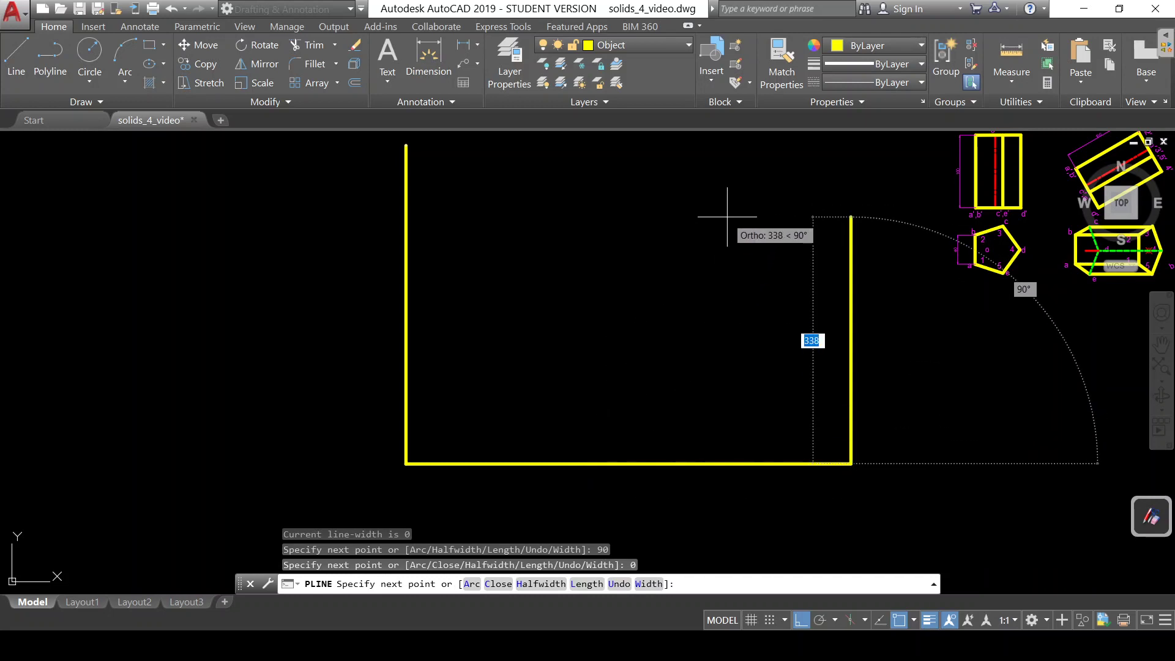
pyautogui.write('437')
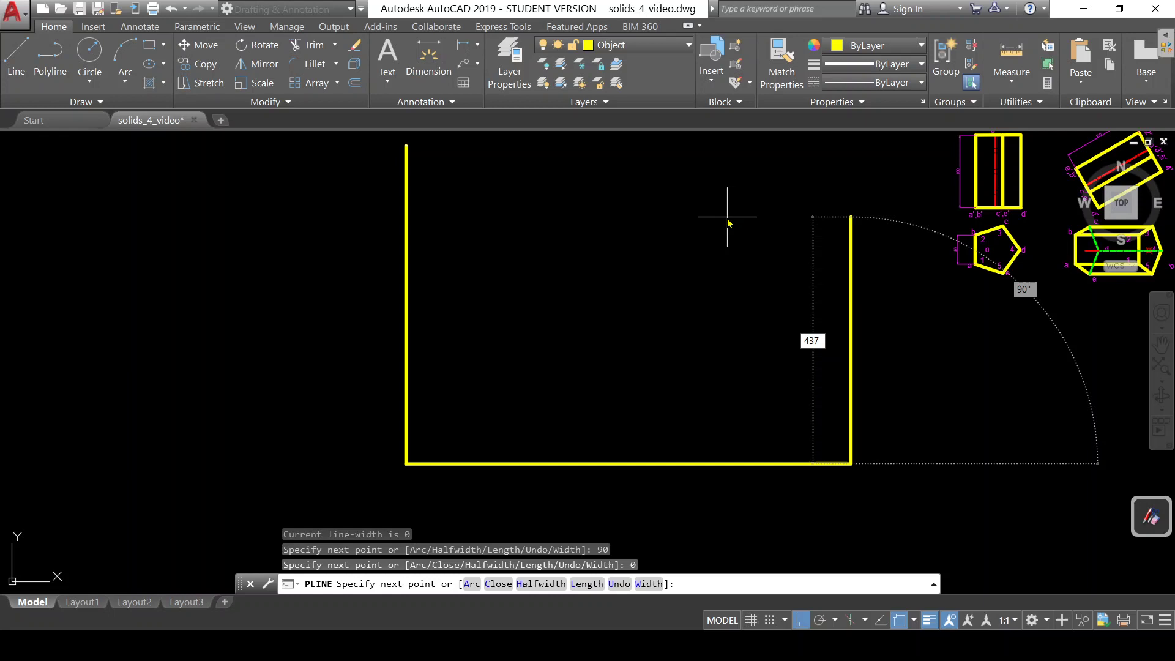
pyautogui.press('Return')
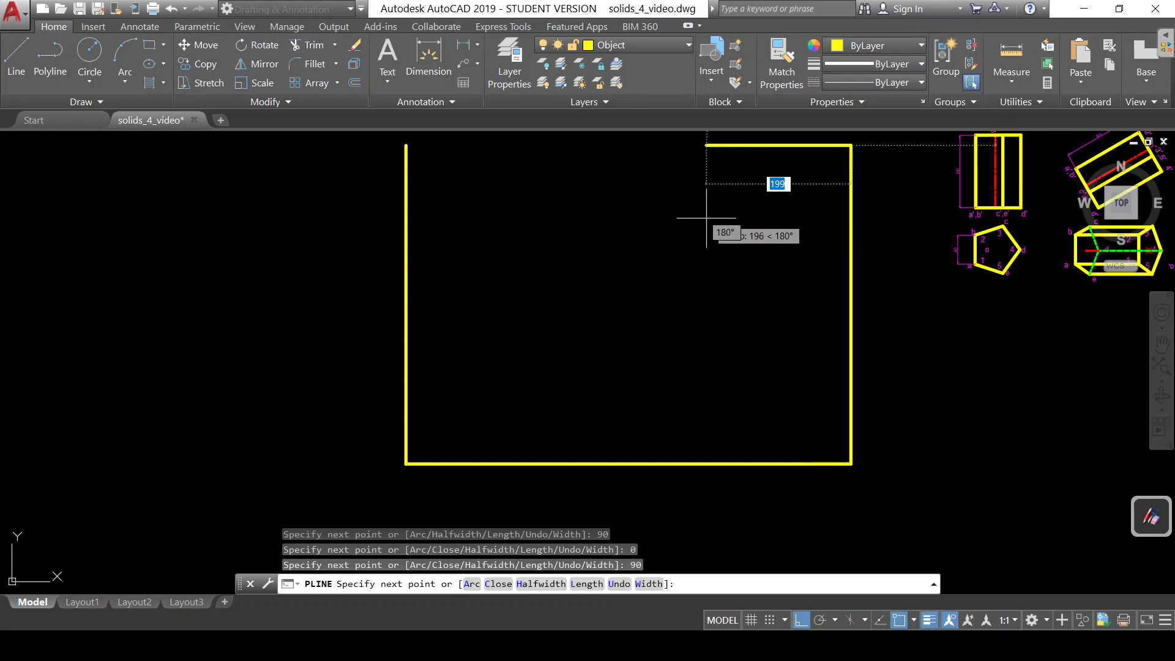
pyautogui.write('611')
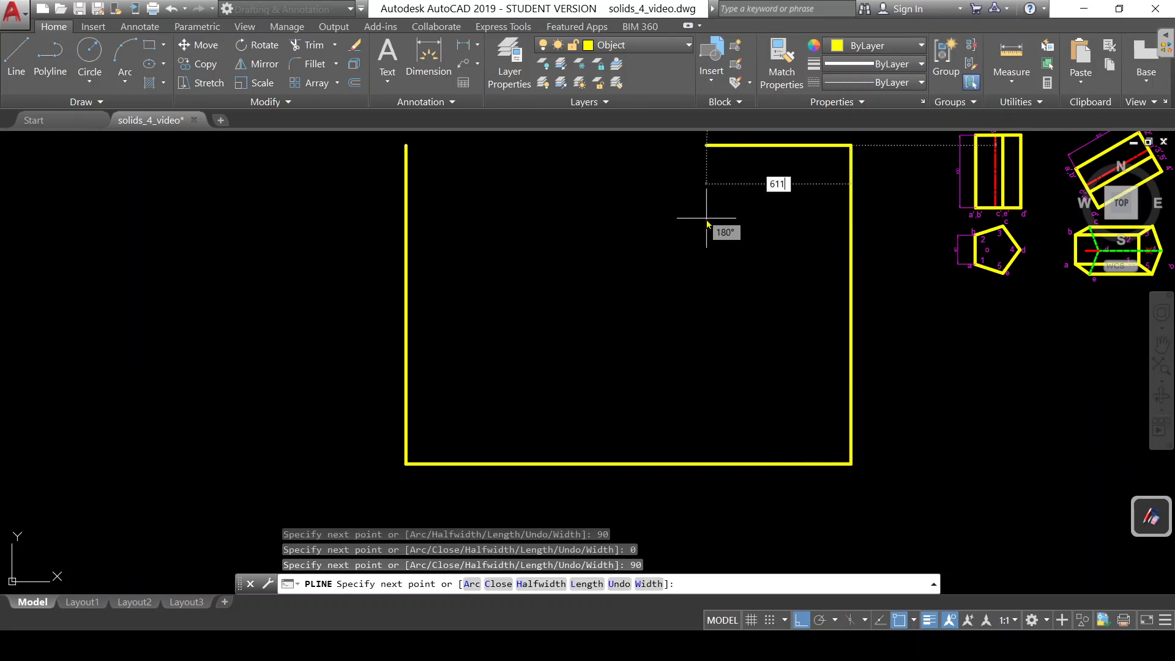
pyautogui.press('Return')
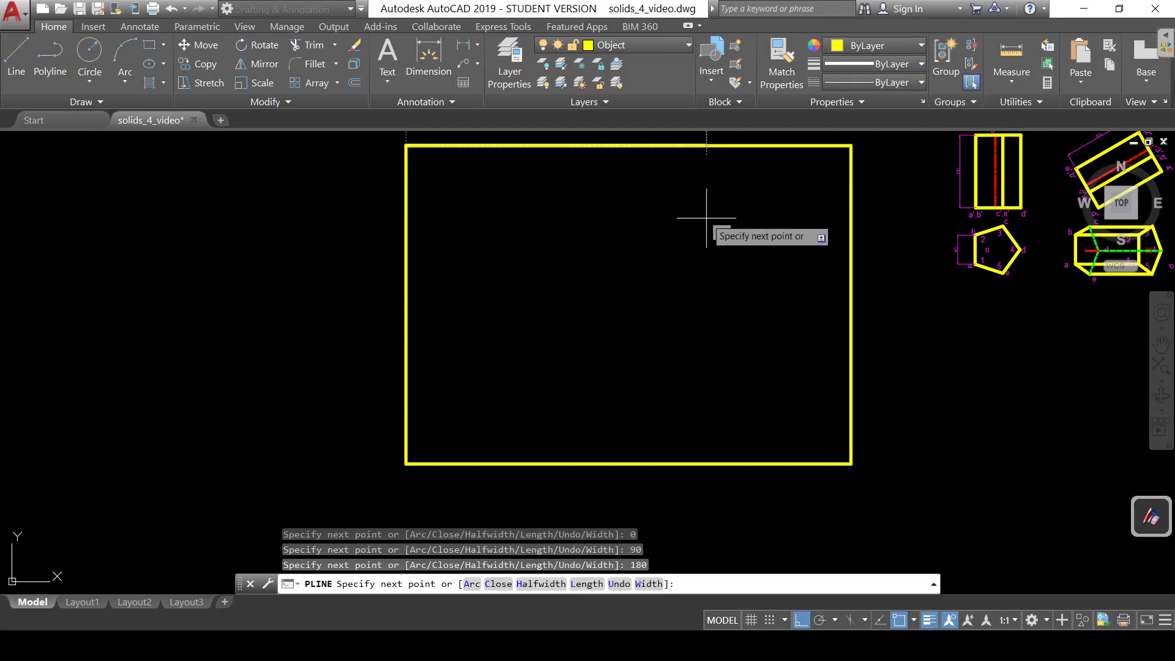
pyautogui.press('Return')
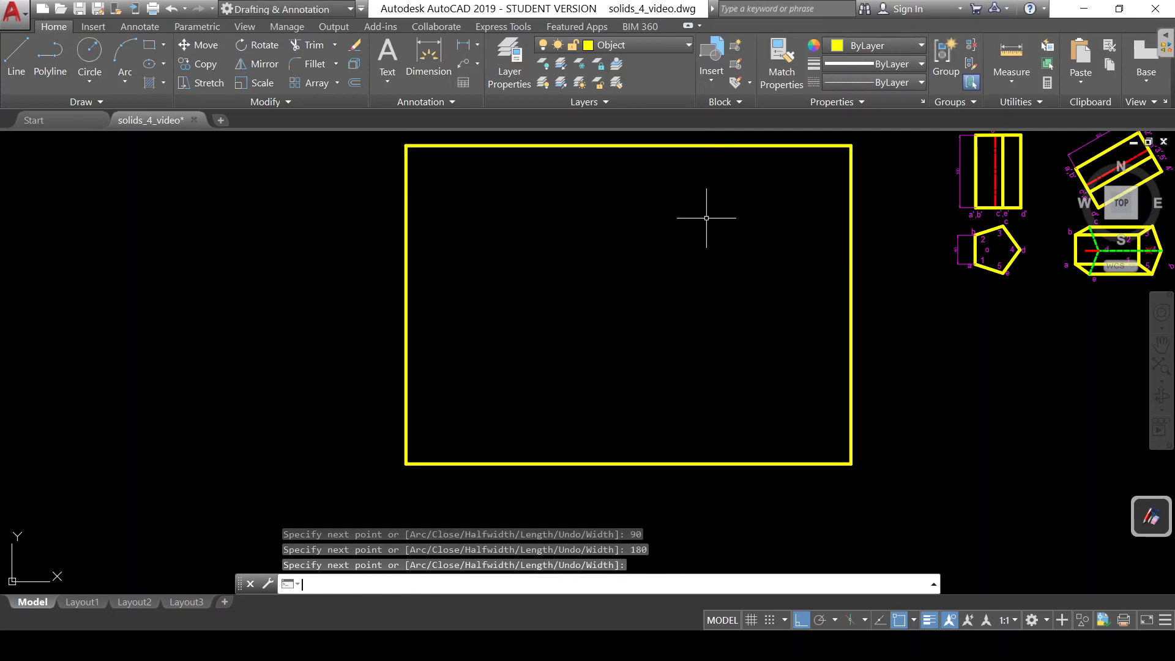
# Offset the 611 by 437 border rectangle 5 units inward to create the inner frame line
pyautogui.moveTo(705, 230); pyautogui.dragTo(684, 262, button='middle')
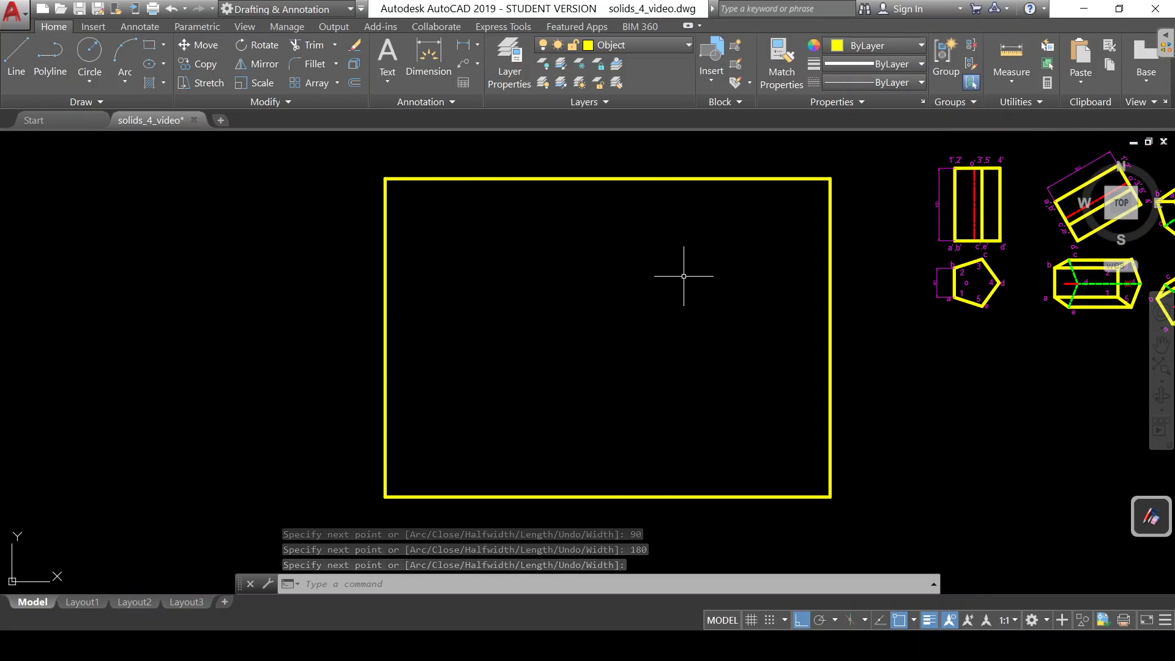
pyautogui.click(638, 177)
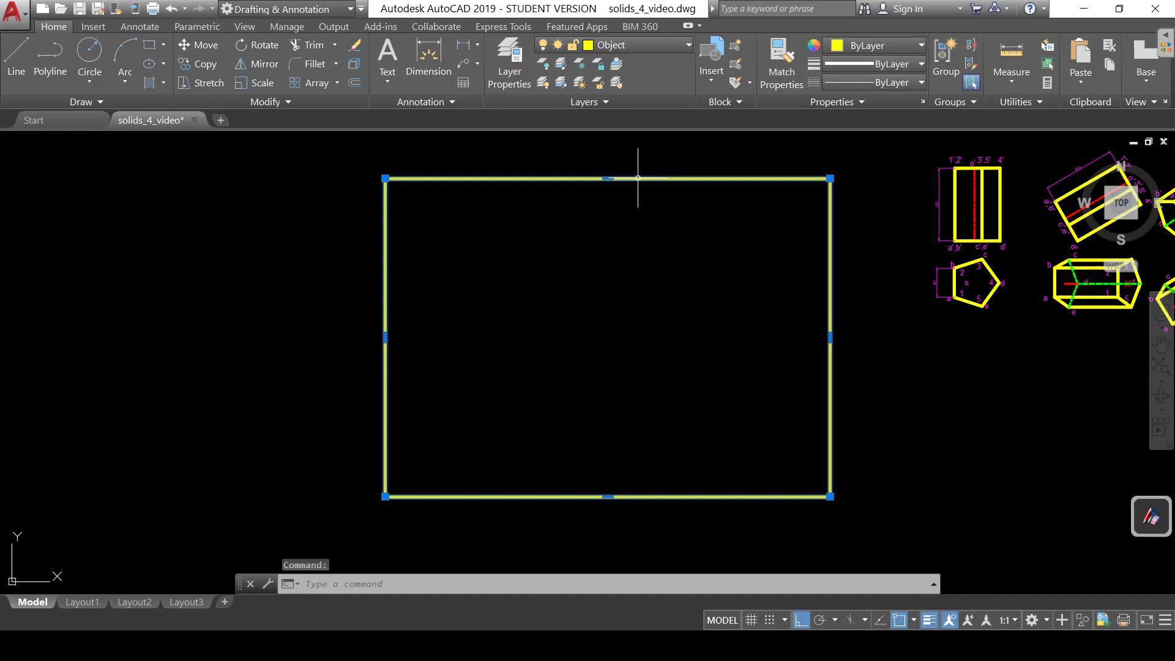
pyautogui.click(354, 82)
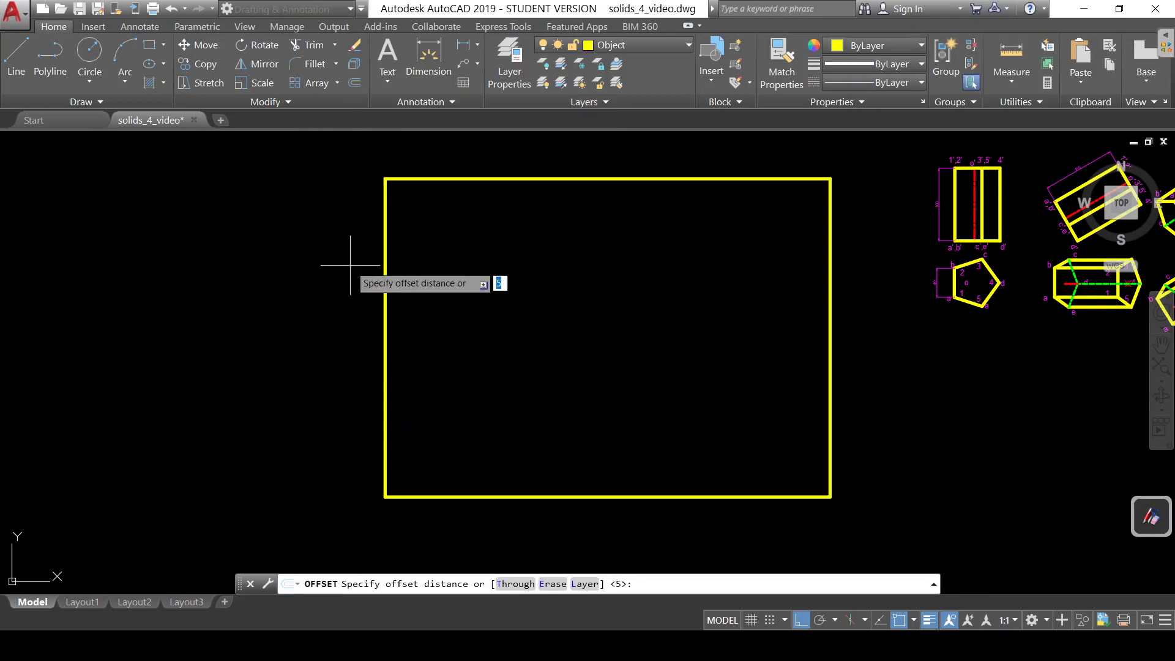
pyautogui.write('5')
pyautogui.press('Return')
pyautogui.click(384, 268)
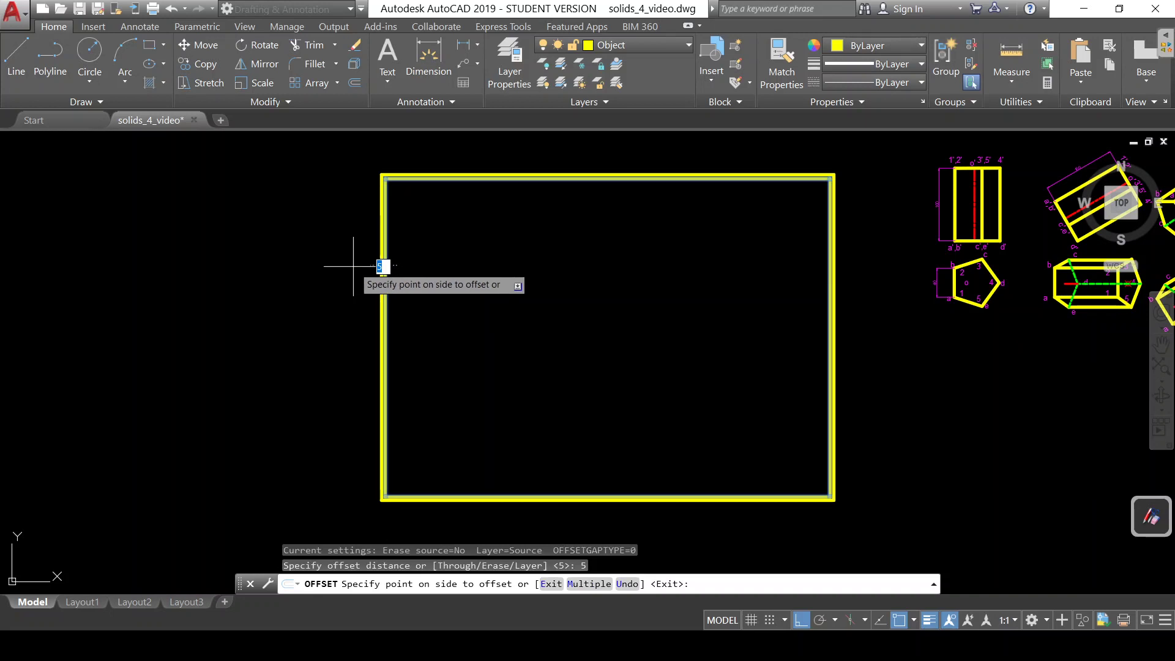
pyautogui.click(389, 269)
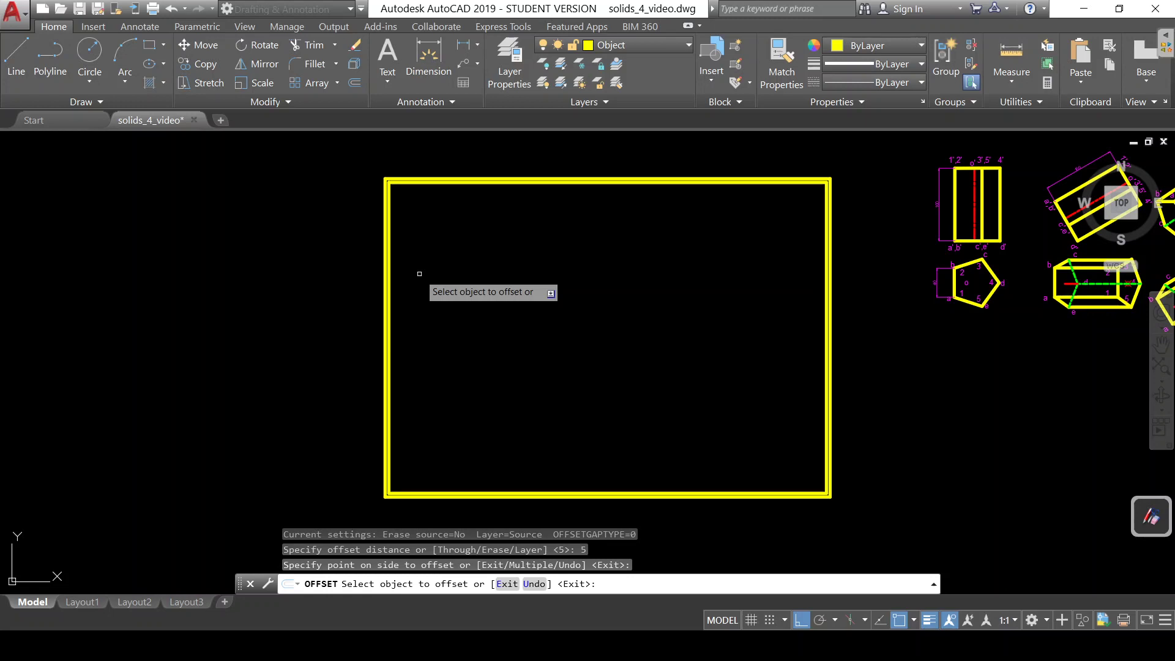
pyautogui.press('Return')
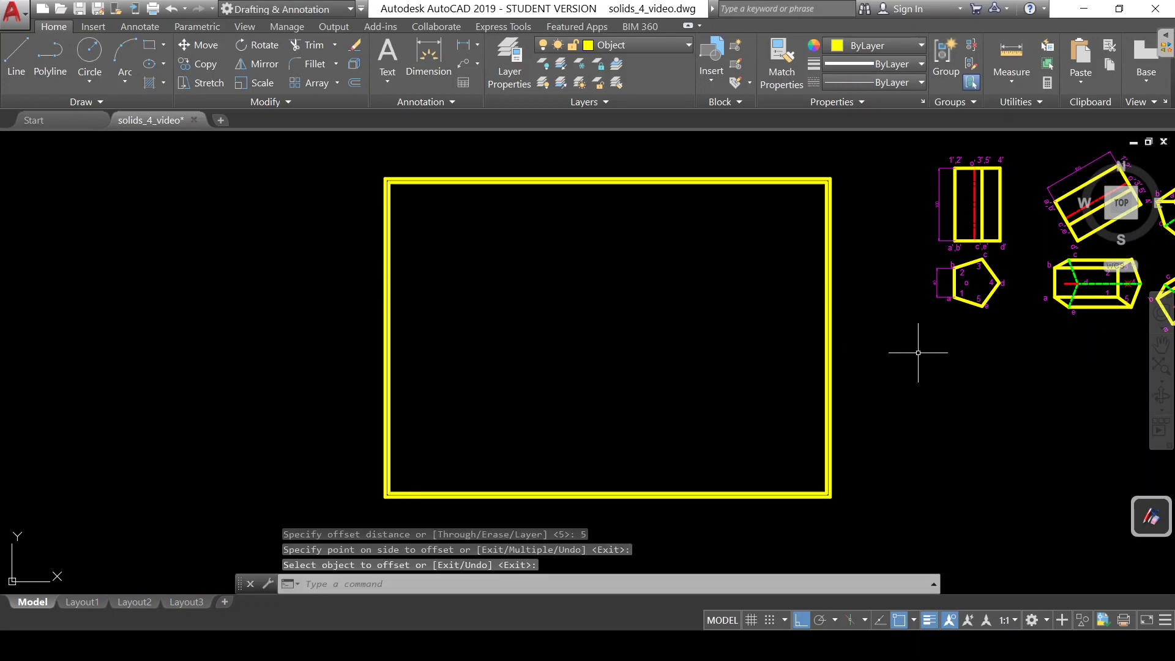
# Window-select the projection views and move them into the frame, then undo that move
pyautogui.moveTo(917, 353); pyautogui.dragTo(714, 371, button='middle')
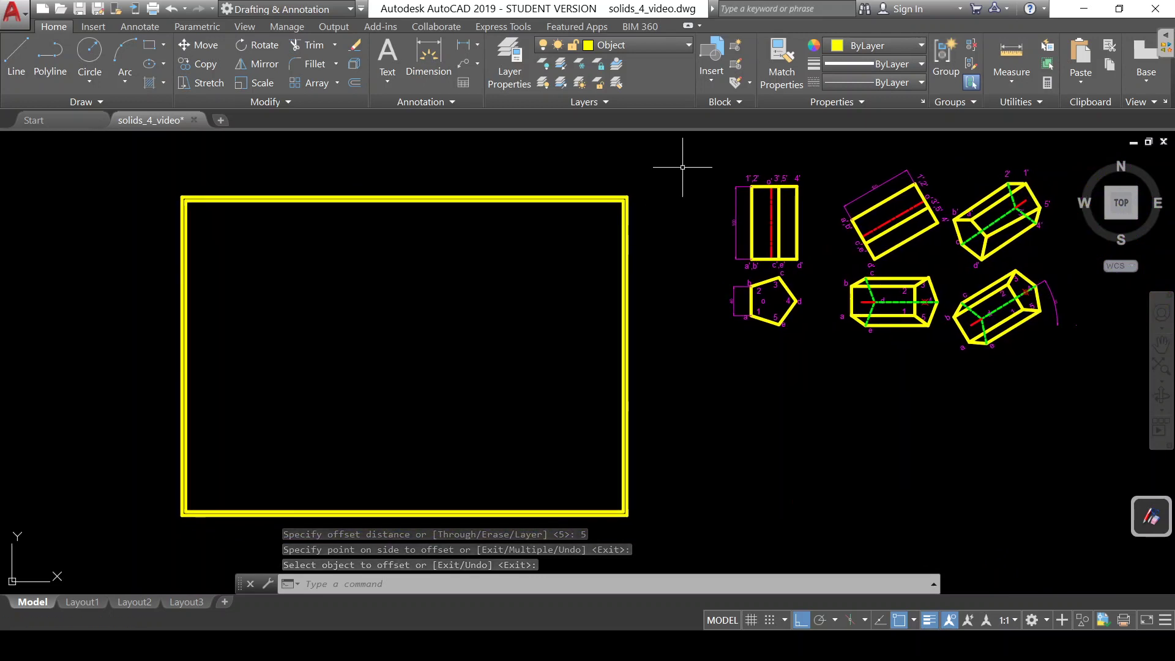
pyautogui.click(700, 135)
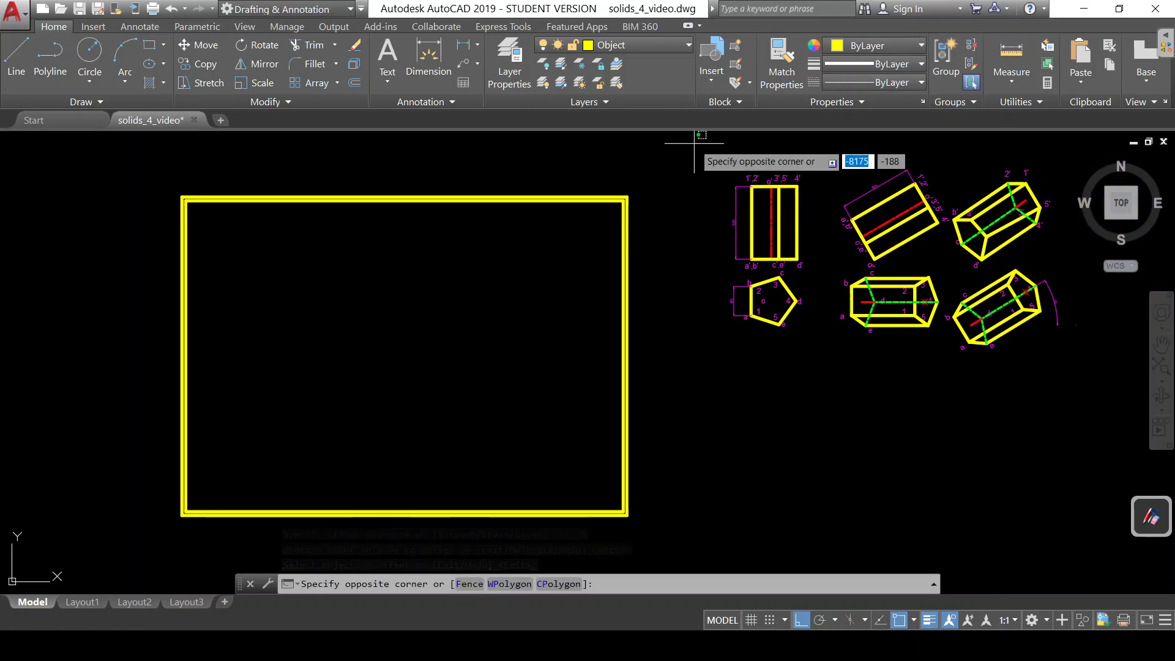
pyautogui.click(1075, 385)
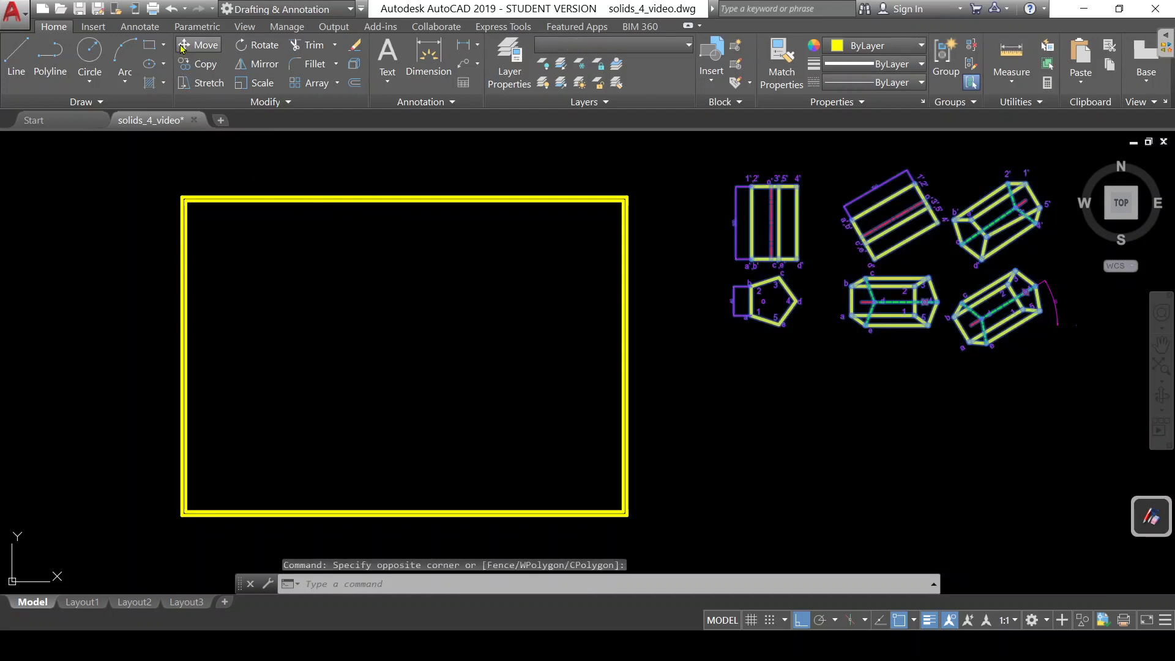
pyautogui.click(182, 47)
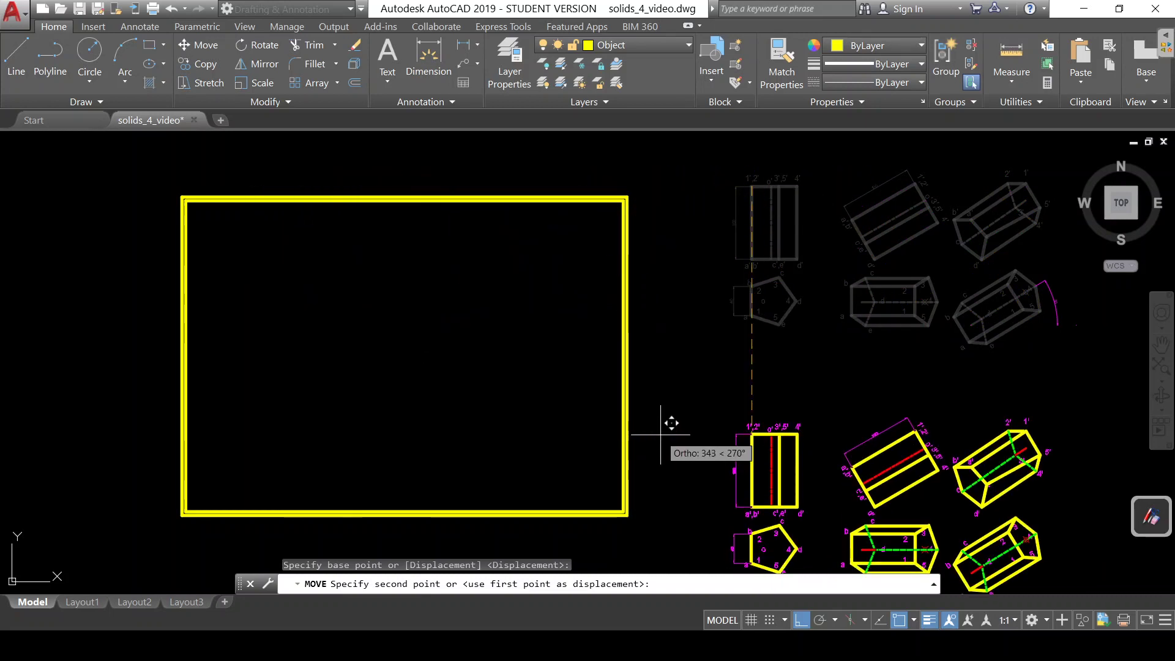
pyautogui.click(795, 620)
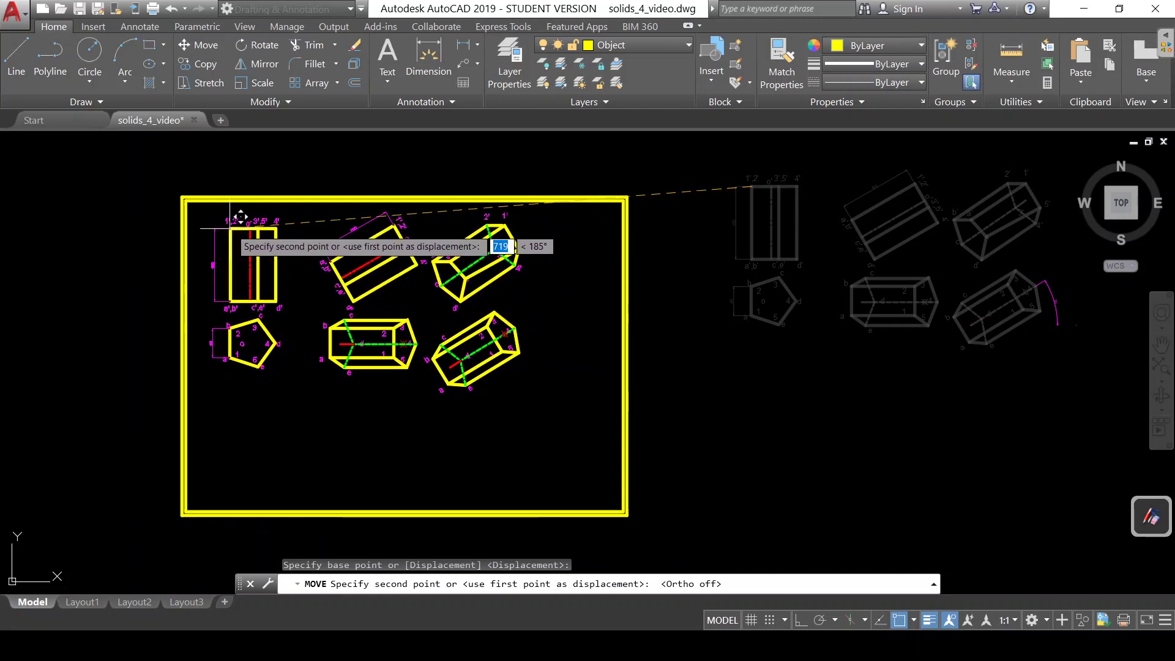
pyautogui.click(241, 217)
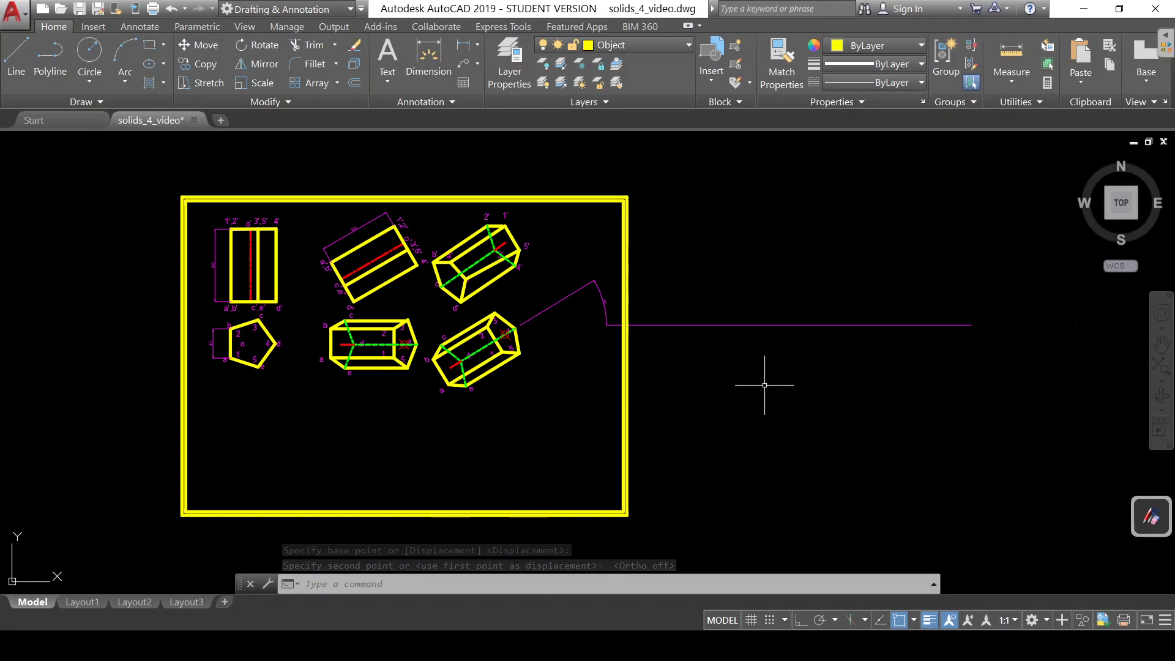
pyautogui.hotkey('ctrl', 'z')
pyautogui.press('F8')
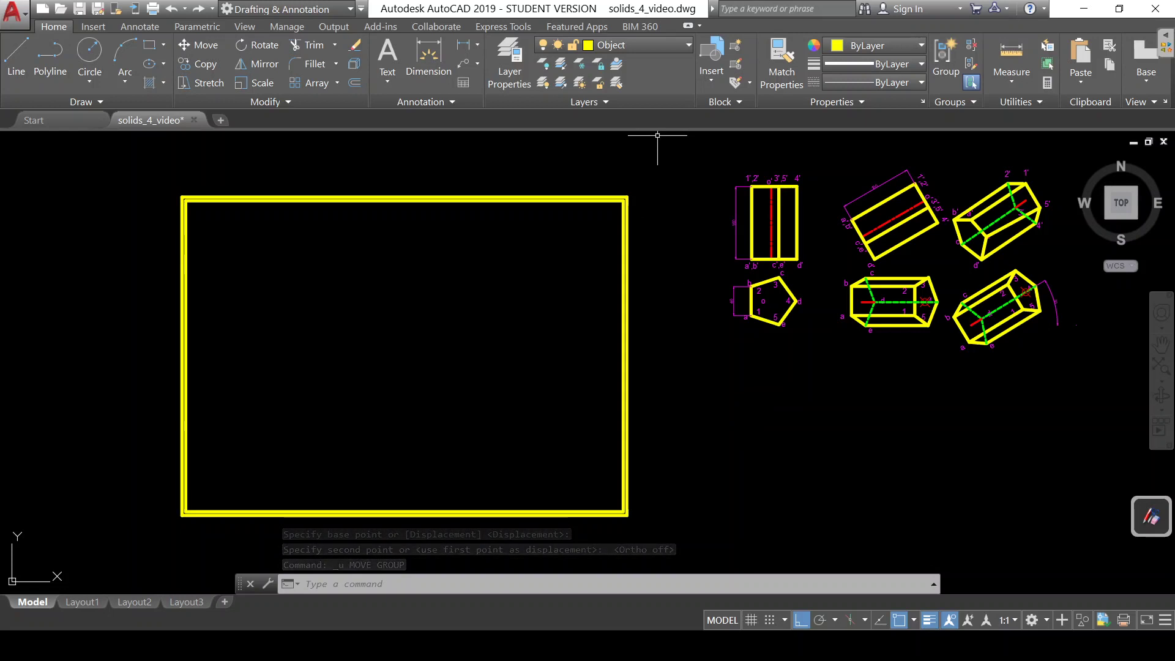
# Reselect the projection views and move them into the frame's upper-left area
pyautogui.click(693, 149)
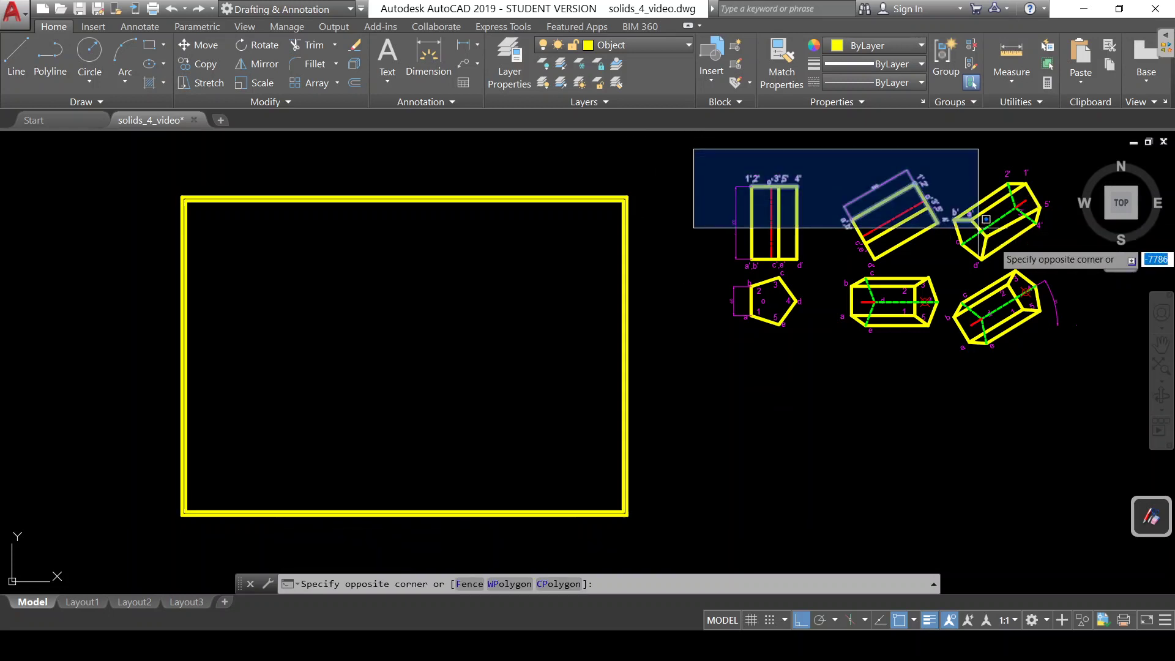
pyautogui.click(1115, 411)
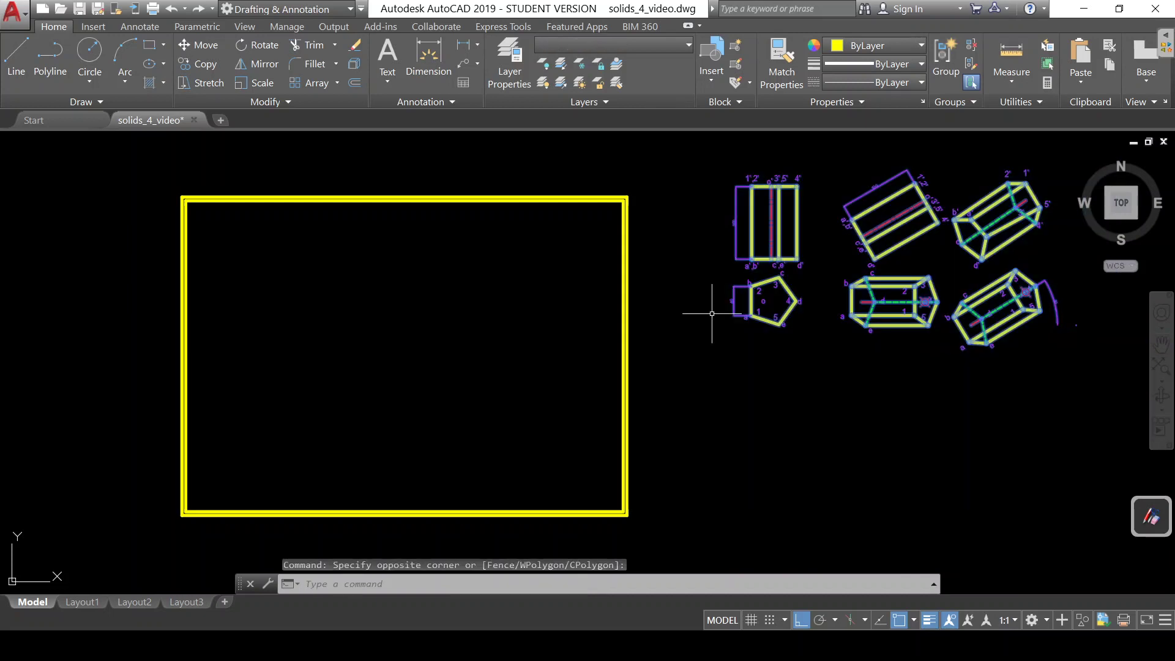
pyautogui.click(198, 45)
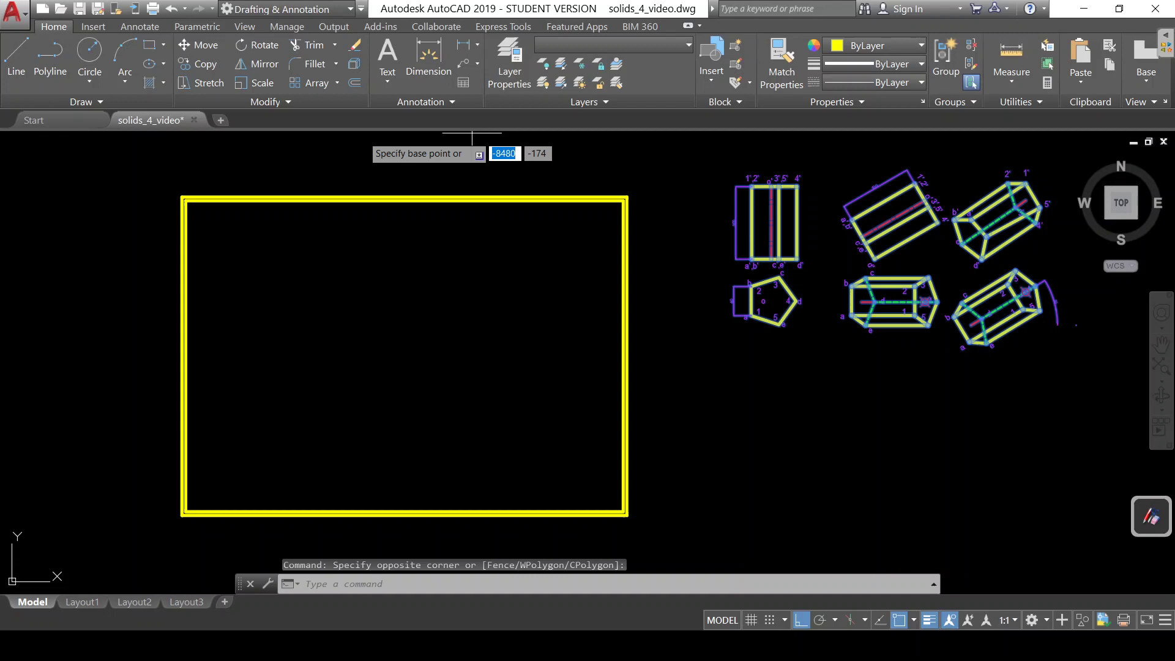
pyautogui.click(750, 186)
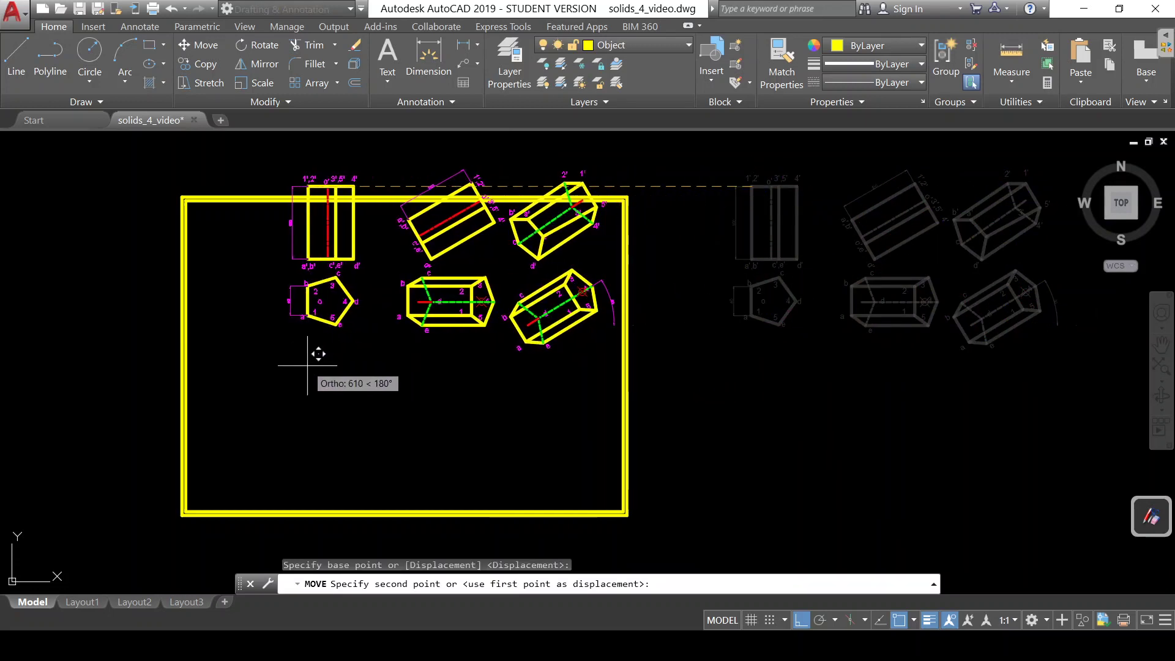
pyautogui.click(796, 617)
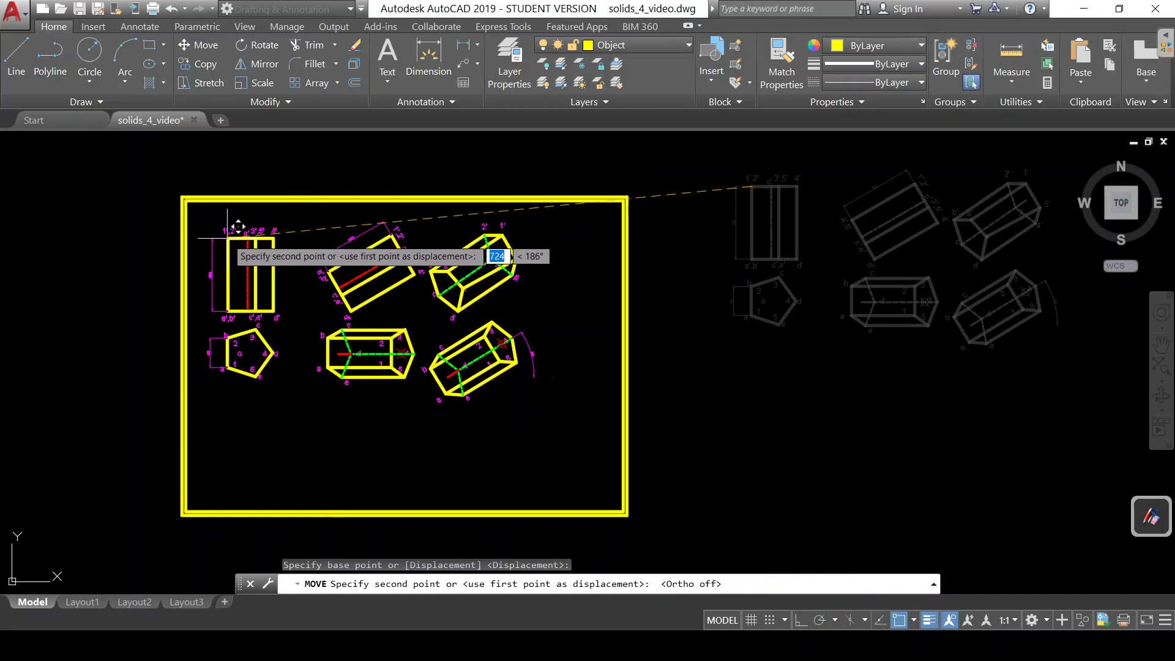
pyautogui.click(225, 232)
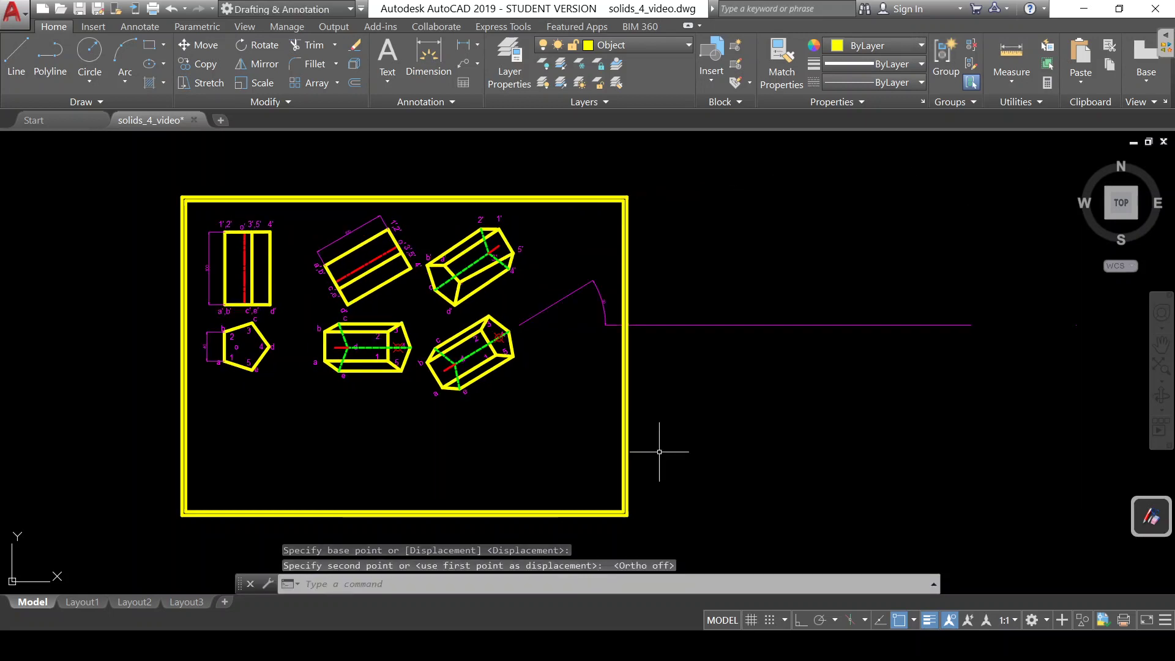
pyautogui.click(703, 325)
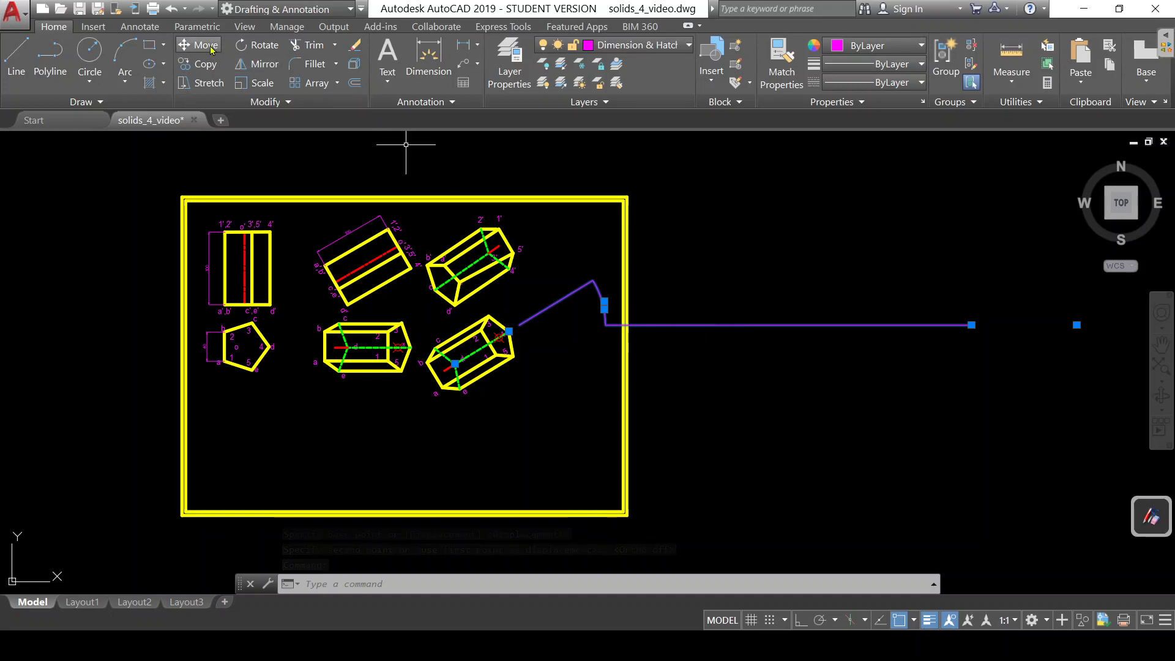
# Delete the stray magenta line running past the frame's right side and recentre the view
pyautogui.press('Escape')
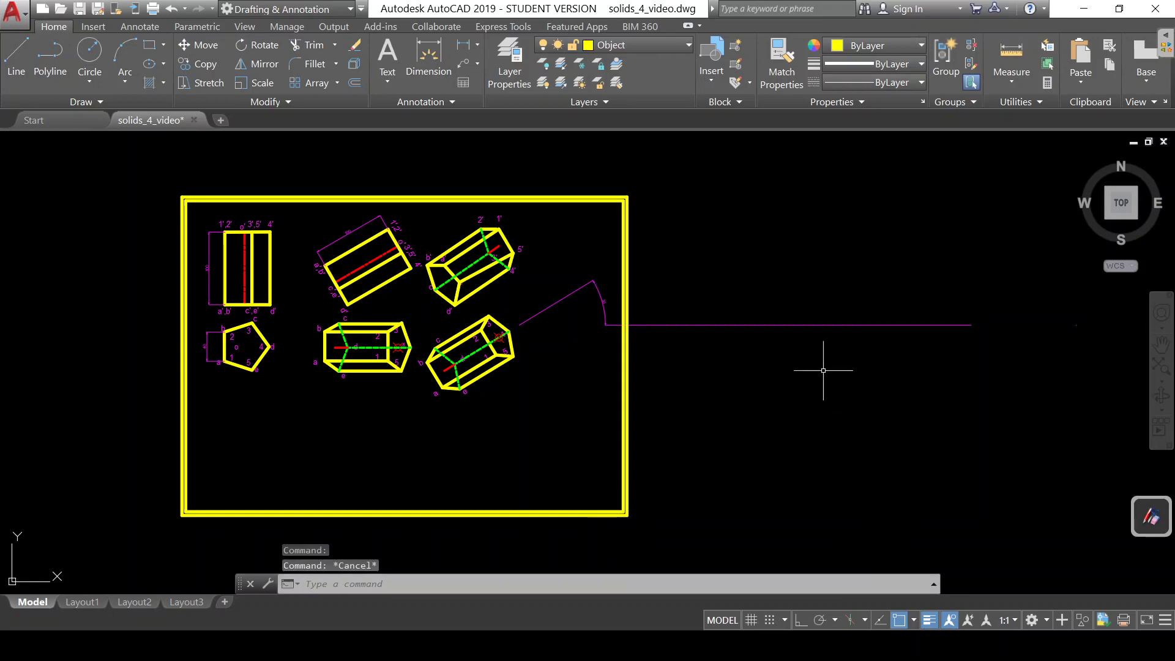
pyautogui.click(813, 324)
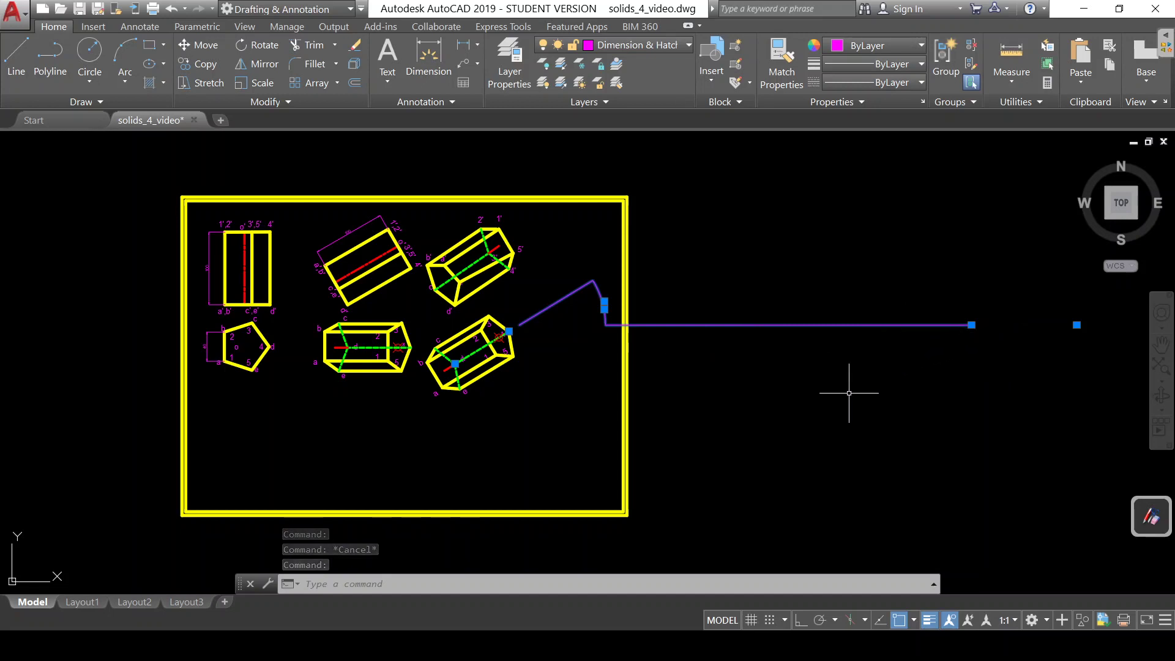
pyautogui.press('Delete')
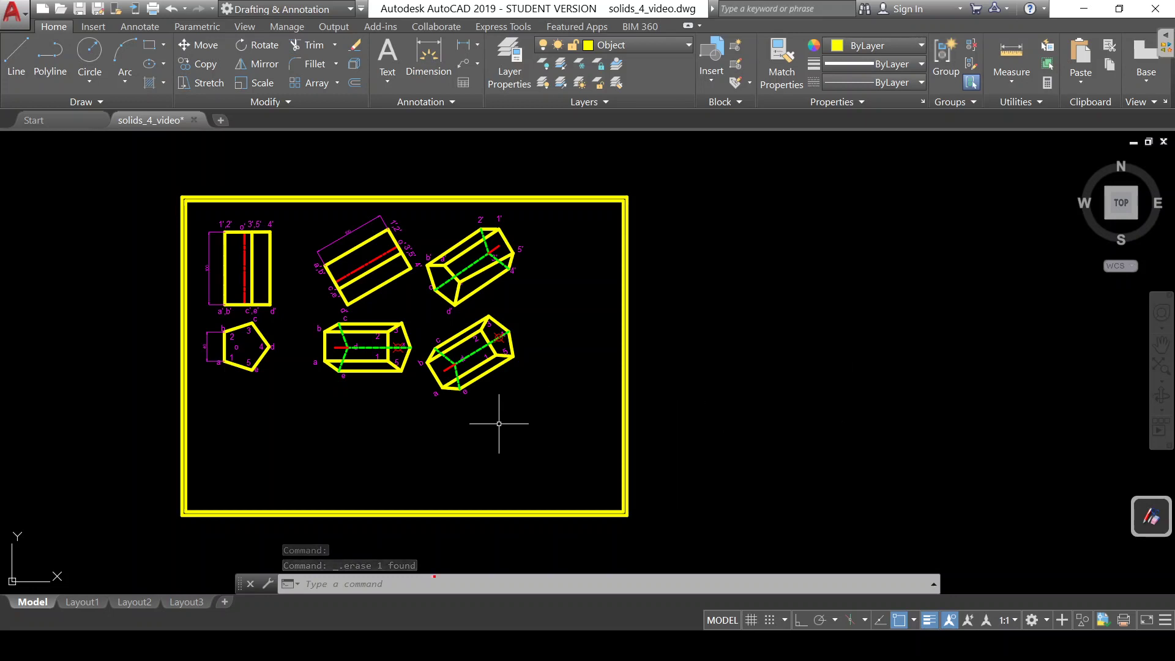
pyautogui.moveTo(499, 423)
pyautogui.mouseDown(button='middle')
pyautogui.moveTo(738, 424)
pyautogui.moveTo(682, 435)
pyautogui.mouseUp(button='middle')
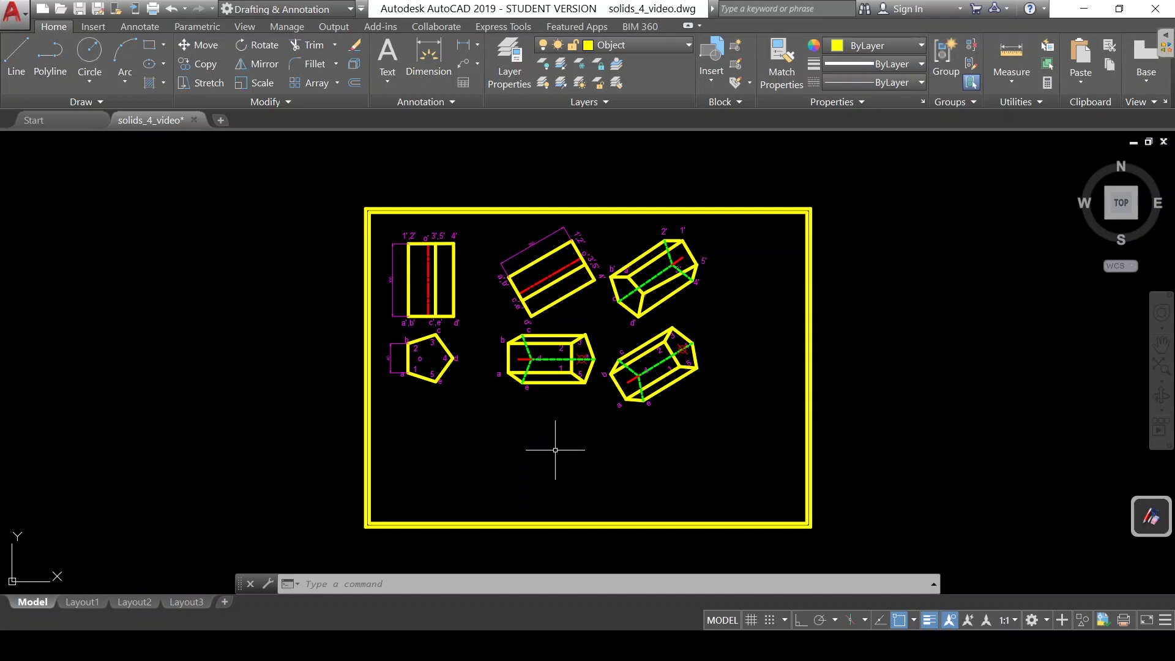
pyautogui.moveTo(555, 449)
pyautogui.mouseDown(button='middle')
pyautogui.moveTo(844, 456)
pyautogui.moveTo(936, 422)
pyautogui.moveTo(1097, 437)
pyautogui.mouseUp(button='middle')
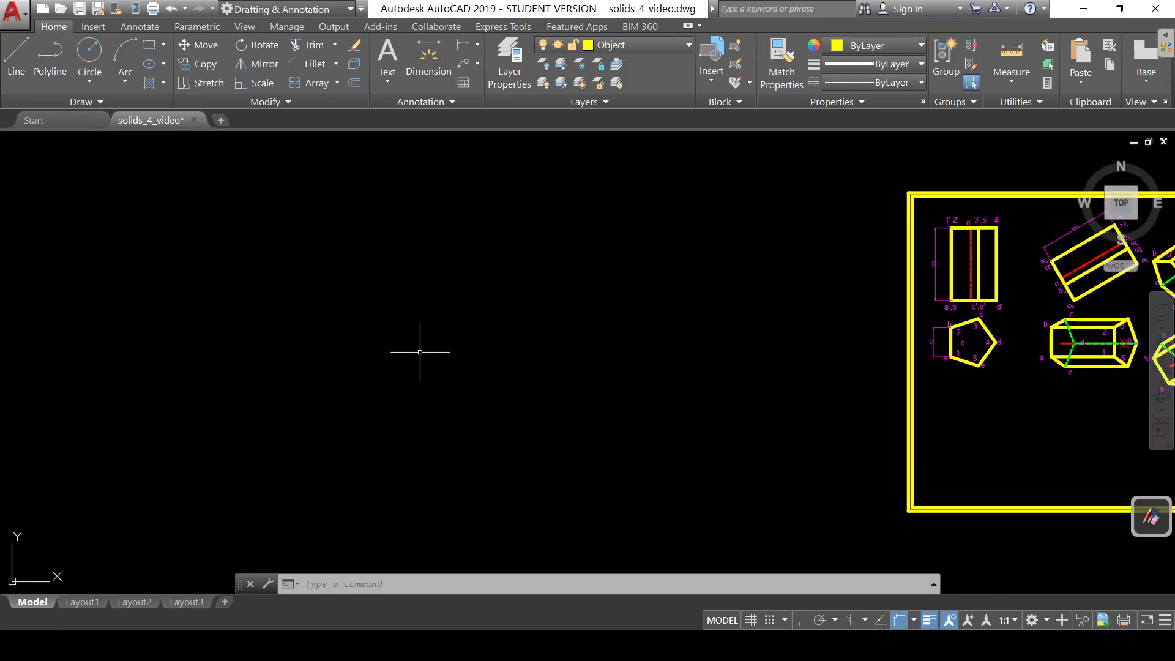
# Start an Ortho polyline nameplate outline in empty space, drawing its left and bottom sides
pyautogui.click(49, 47)
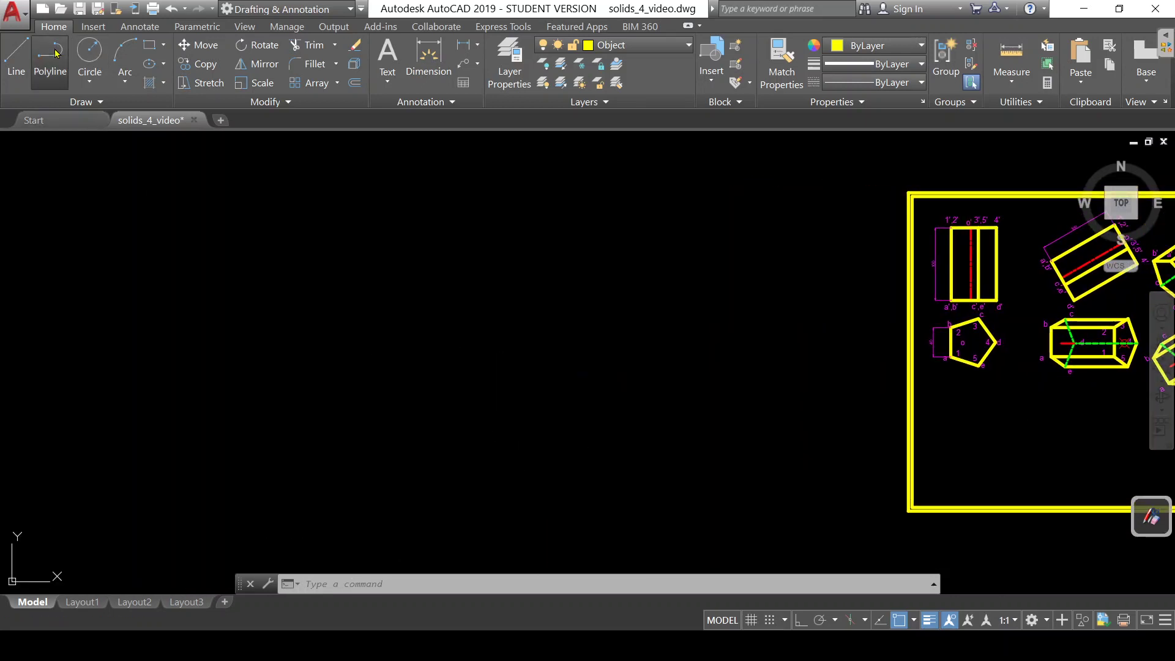
pyautogui.click(430, 316)
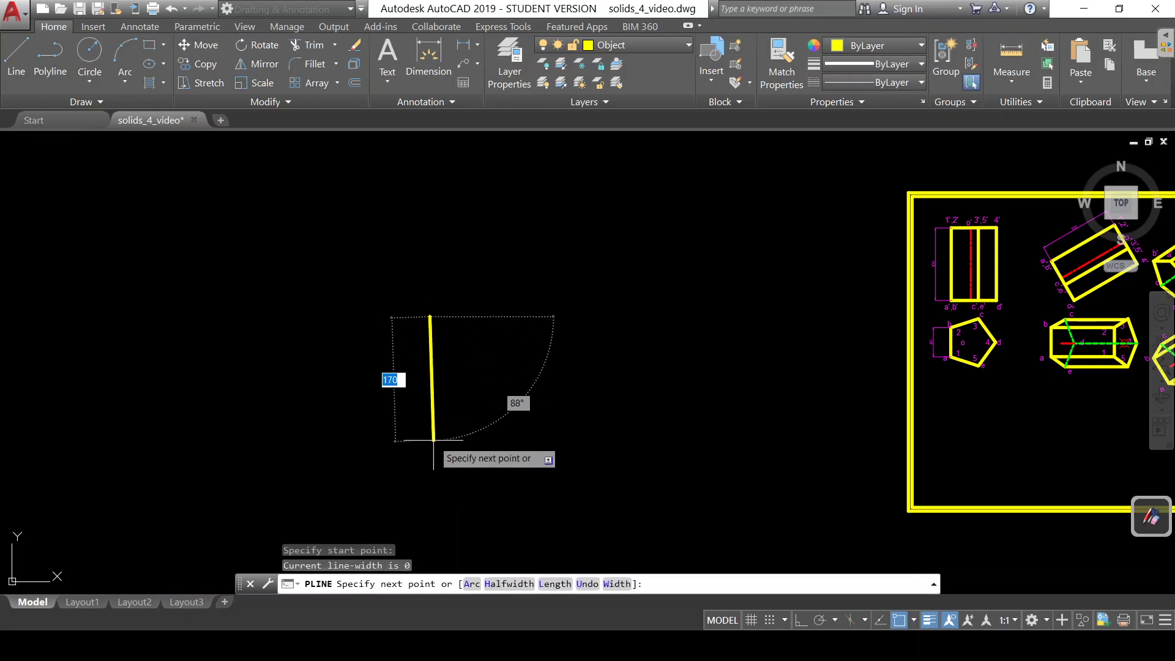
pyautogui.click(800, 619)
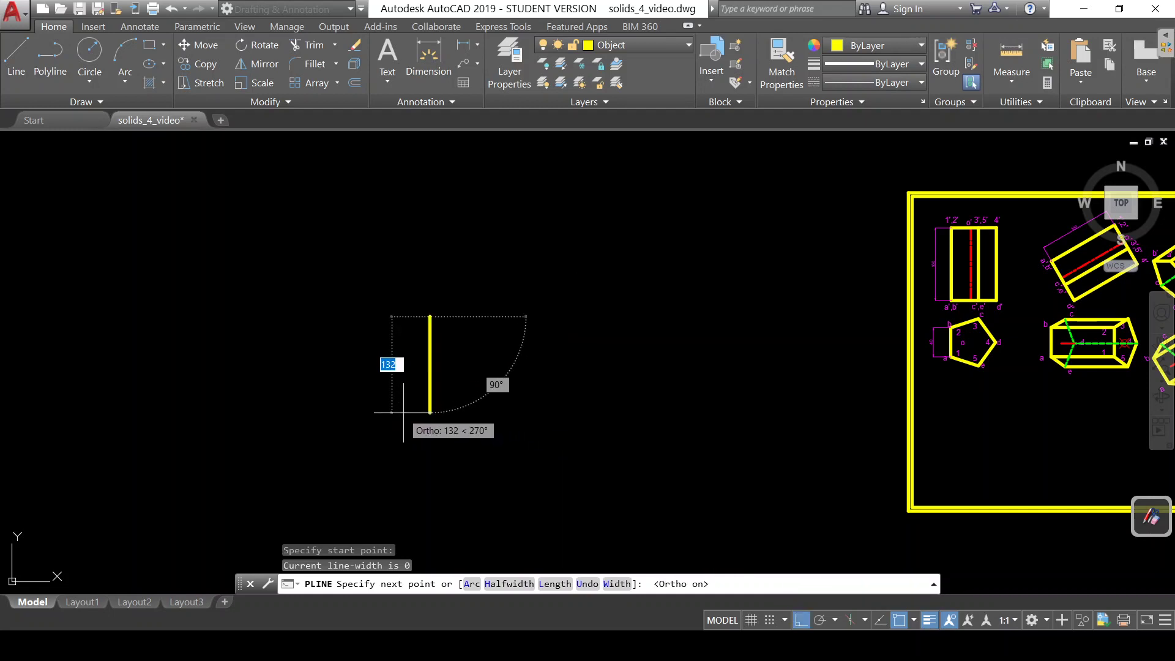
pyautogui.write('66')
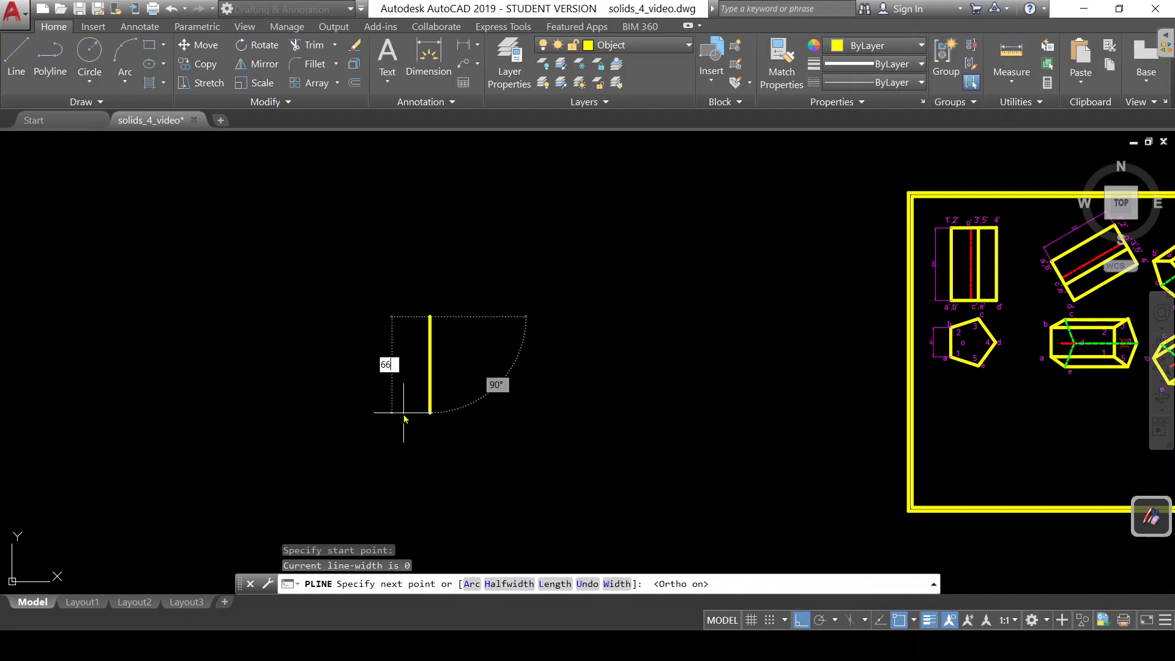
pyautogui.press('Return')
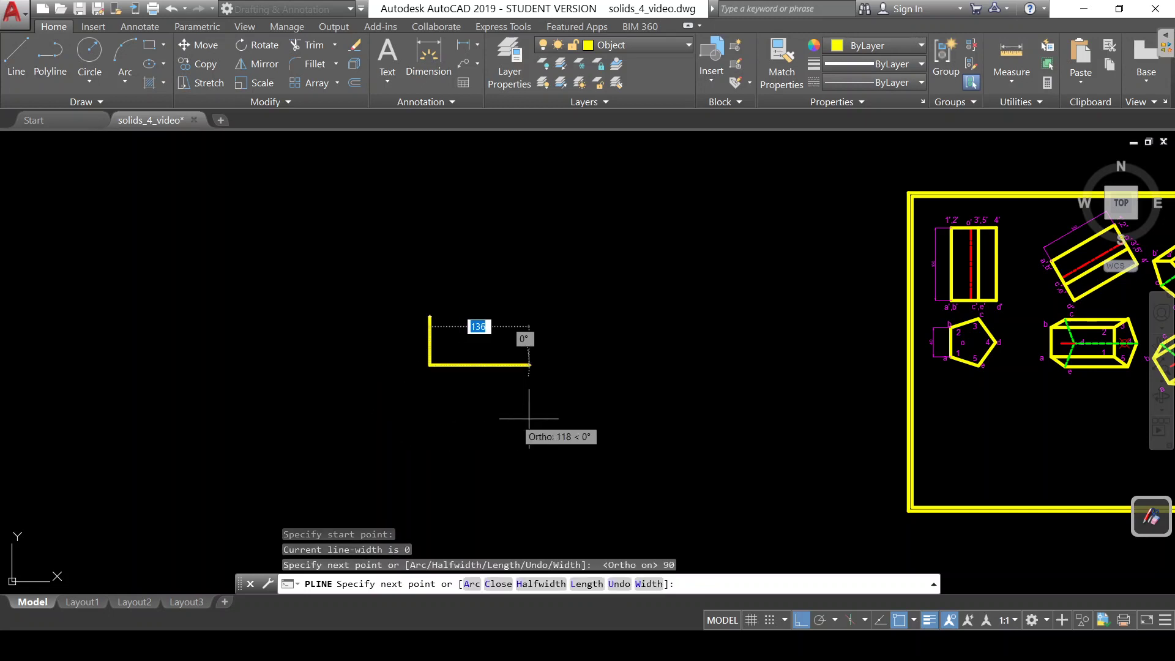
pyautogui.write('1')
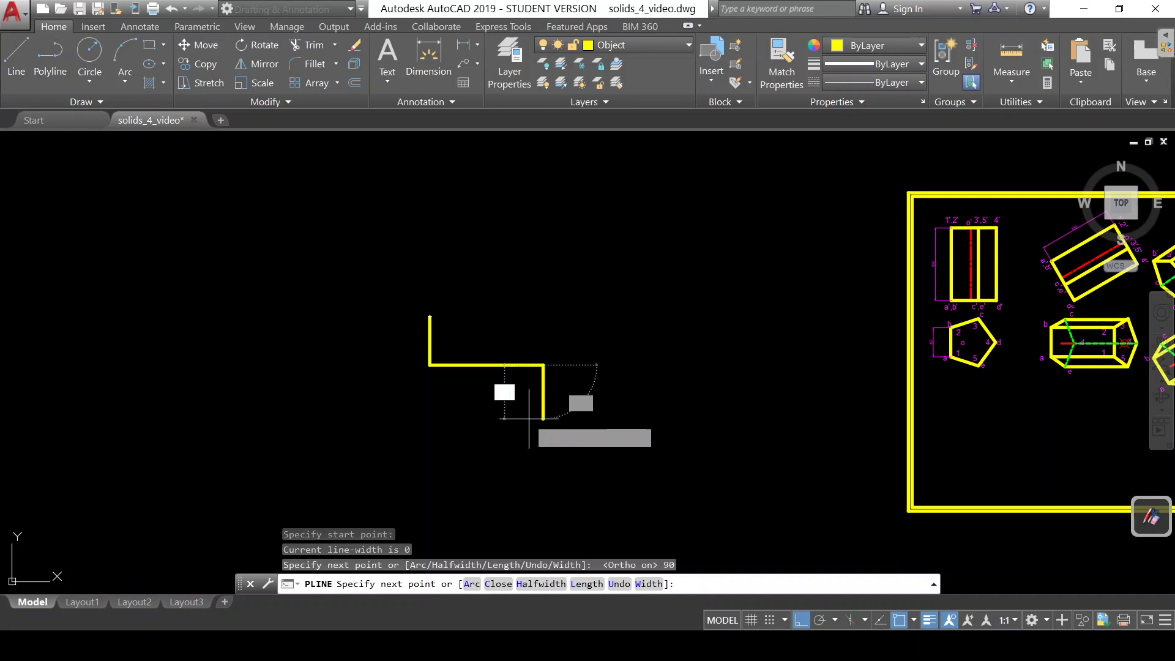
pyautogui.press('Return')
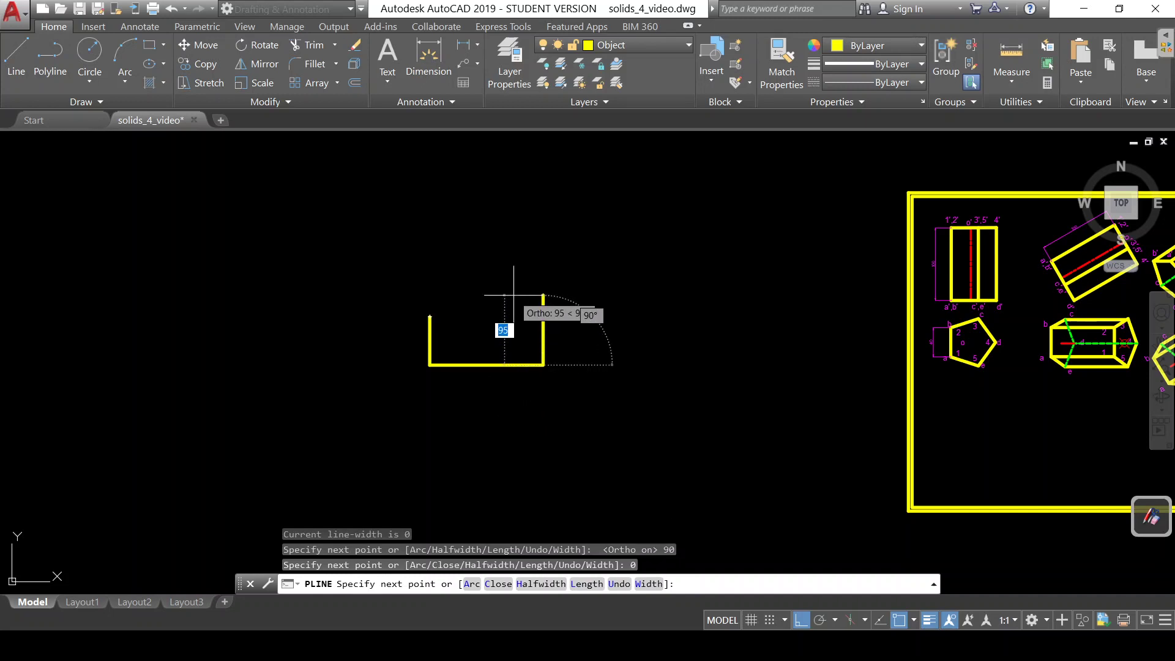
# Finish the outline with a 90-unit right side and 180-unit top, then zoom in on it
pyautogui.write('6')
pyautogui.press('BackSpace')
pyautogui.press('BackSpace')
pyautogui.write('90')
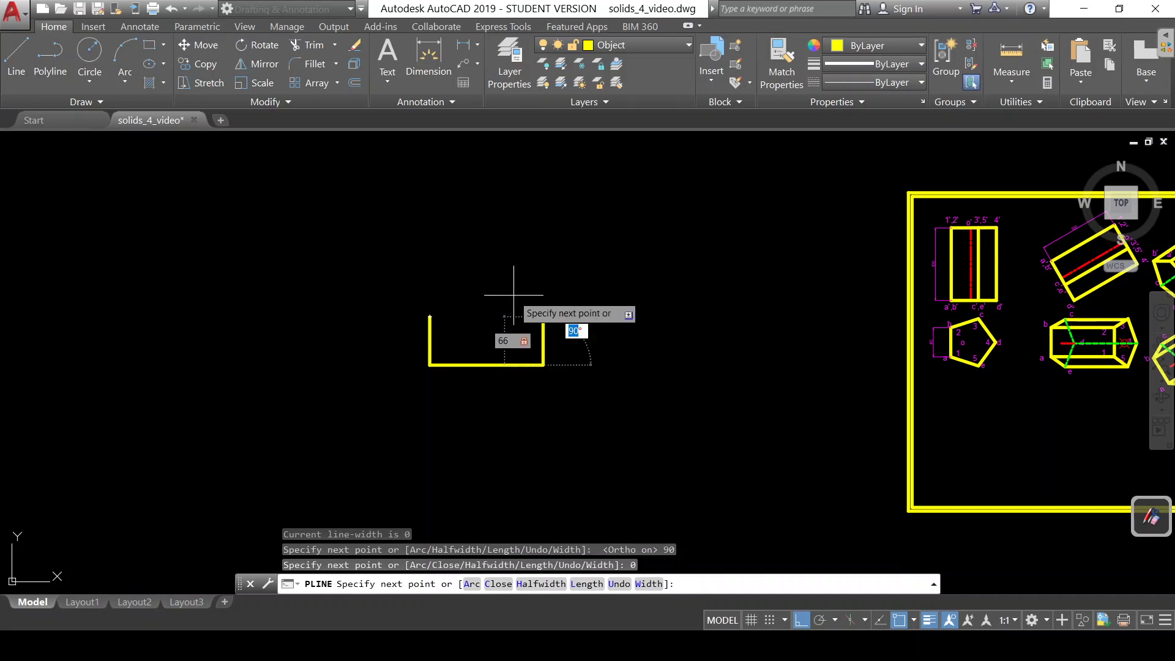
pyautogui.press('Return')
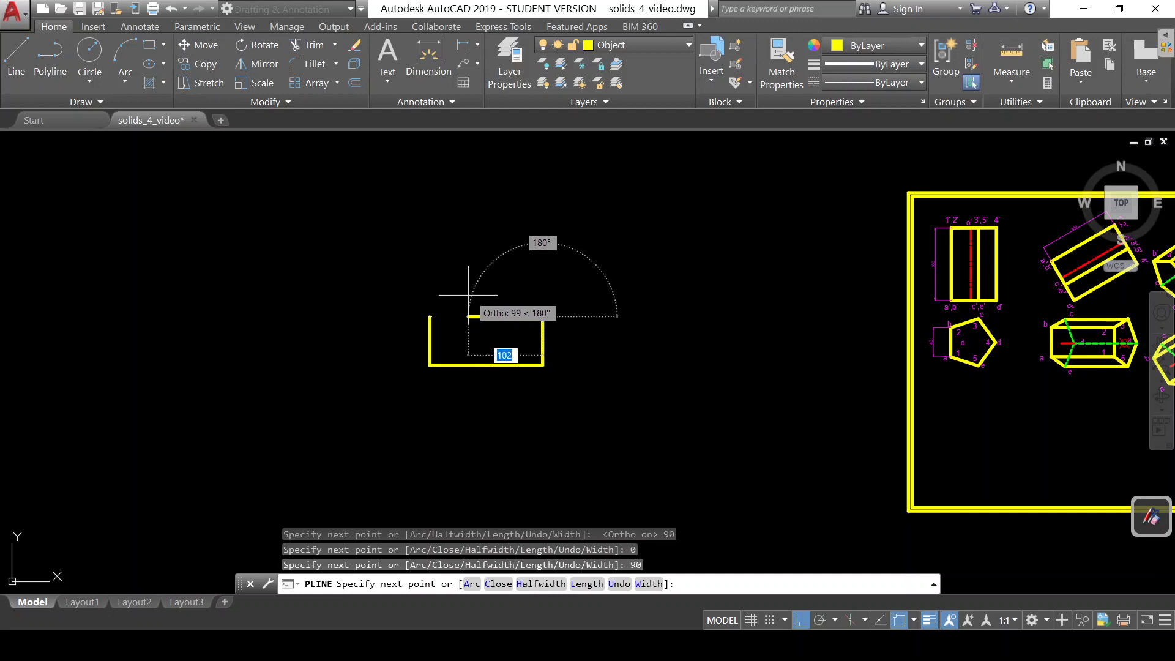
pyautogui.write('180')
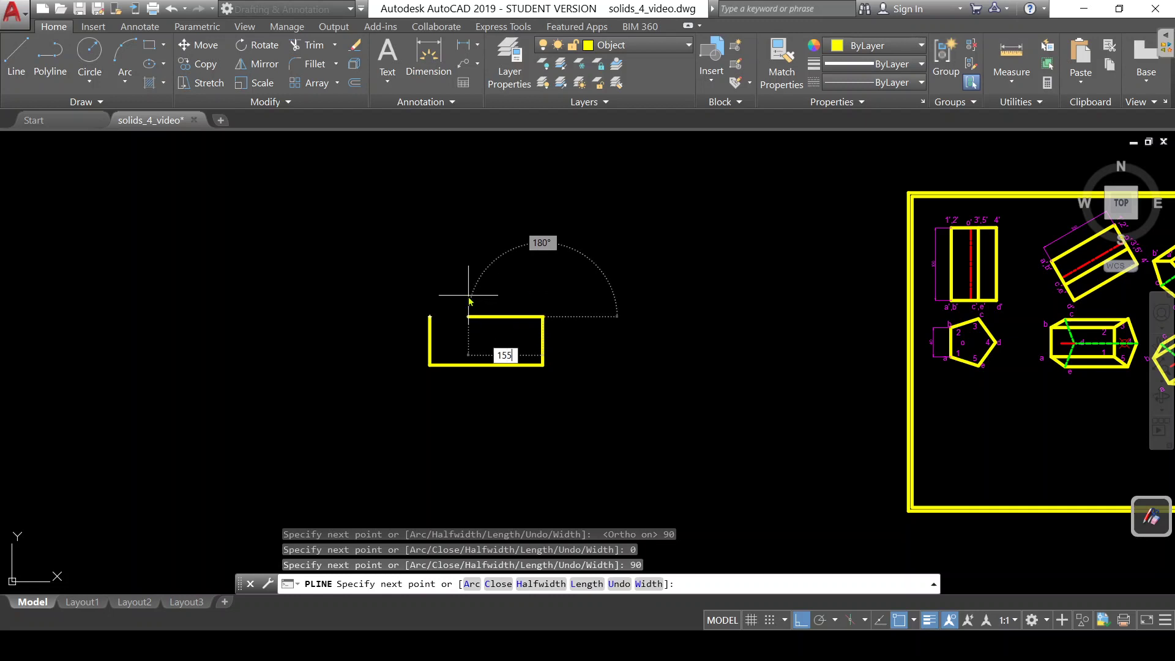
pyautogui.press('Return')
pyautogui.press('Return')
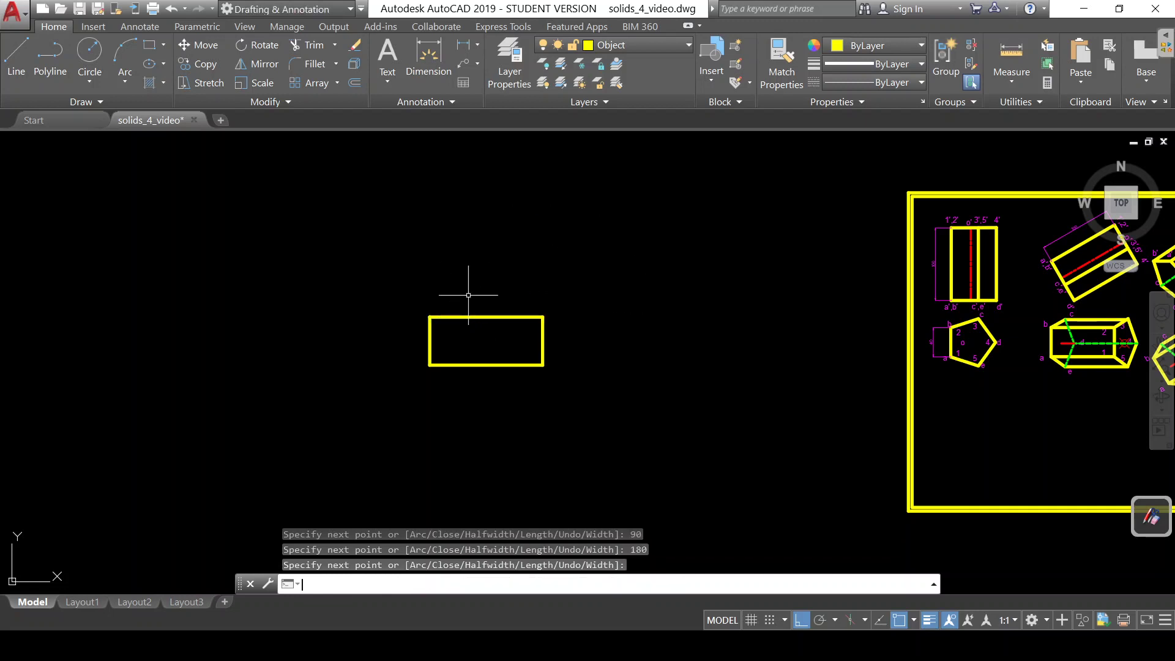
pyautogui.scroll(2, 458, 386)
pyautogui.scroll(2, 457, 385)
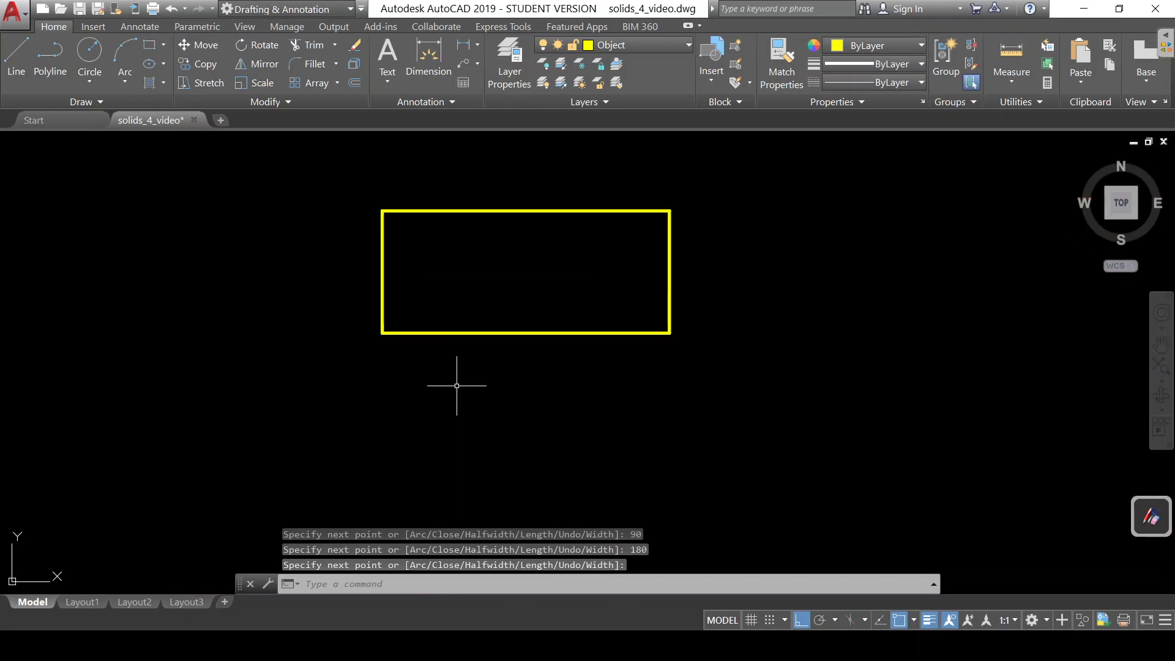
pyautogui.moveTo(467, 293); pyautogui.dragTo(485, 372, button='middle')
pyautogui.scroll(2, 485, 372)
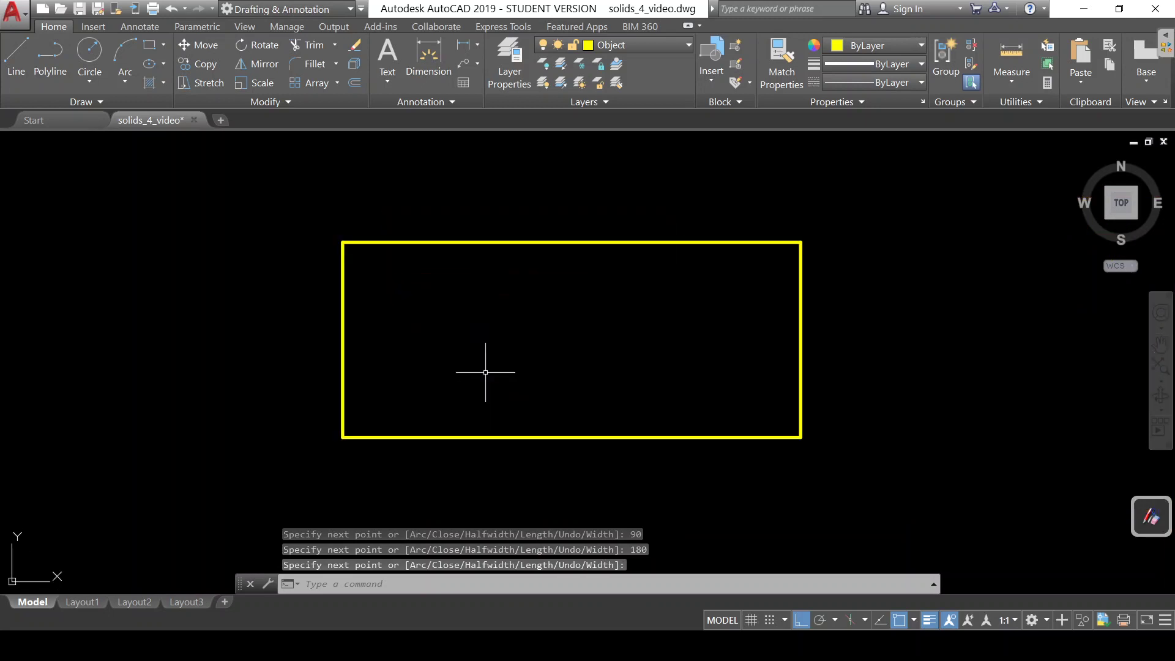
# Offset the 180 by 90 nameplate rectangle 5 units inward to form its inner border
pyautogui.click(484, 244)
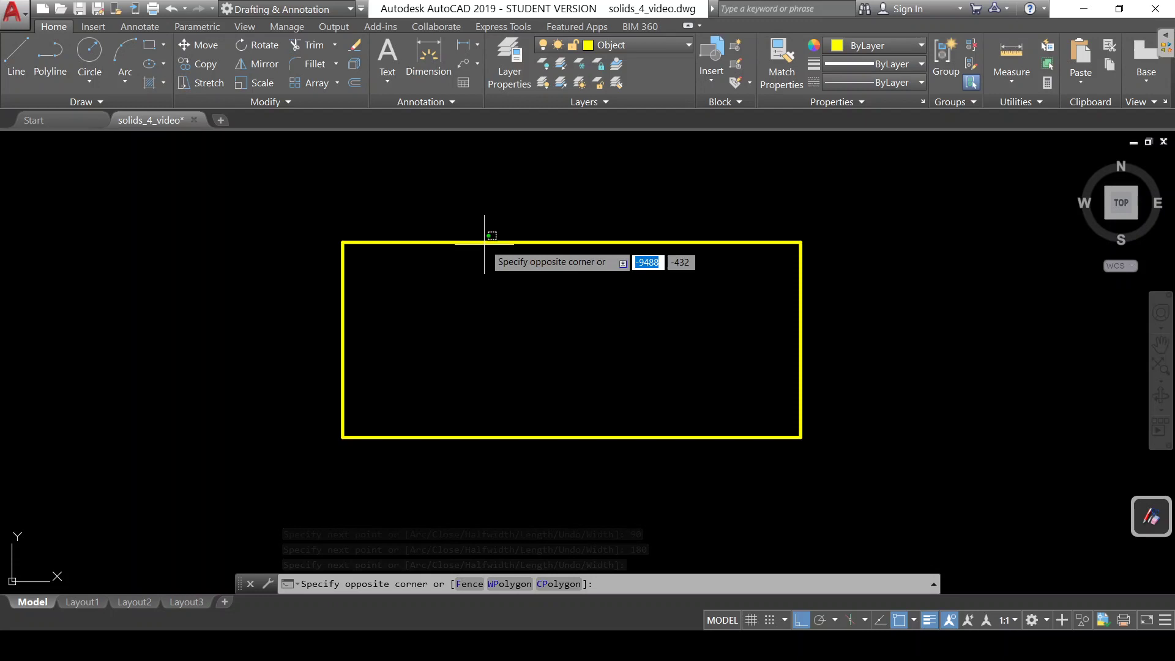
pyautogui.press('Escape')
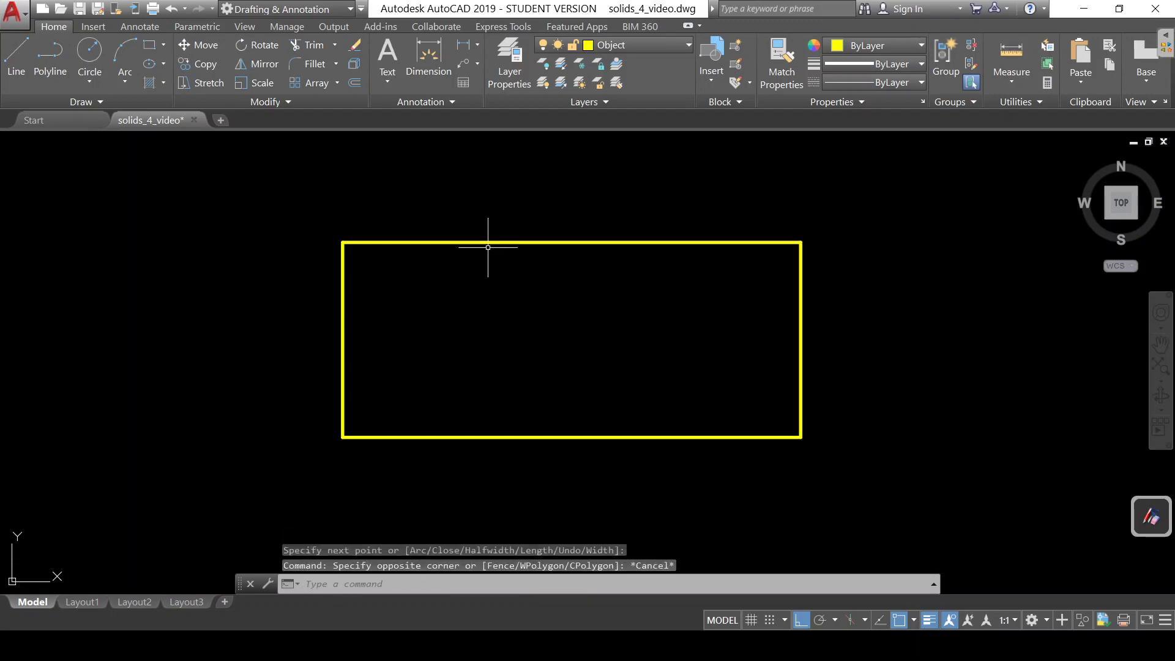
pyautogui.click(376, 243)
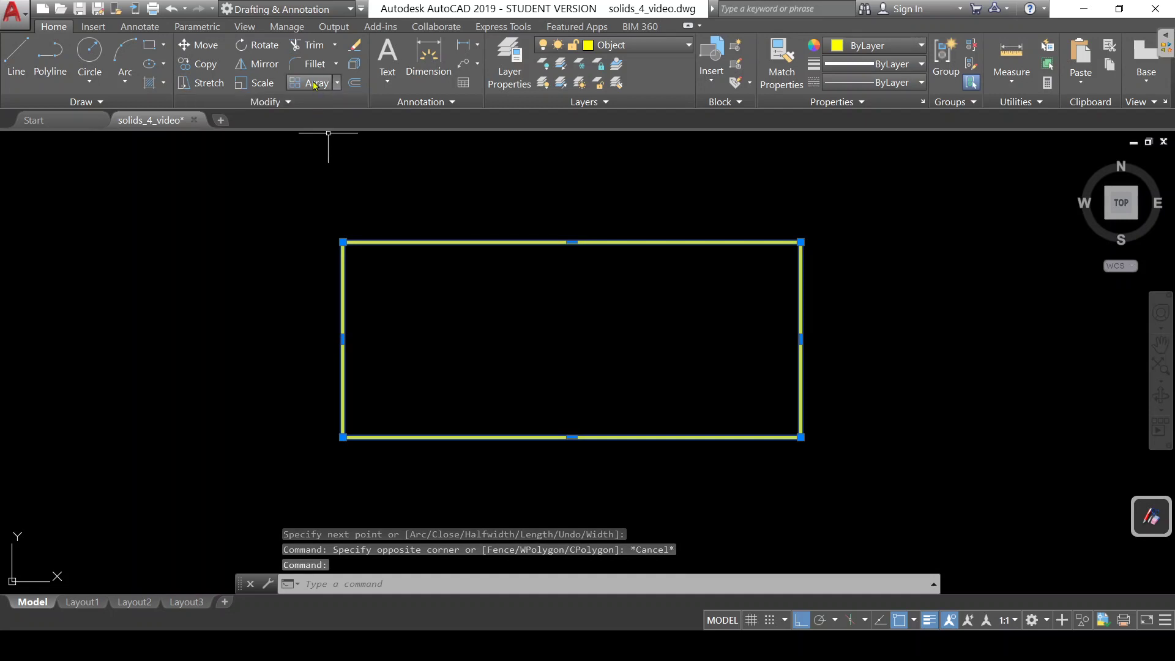
pyautogui.click(351, 84)
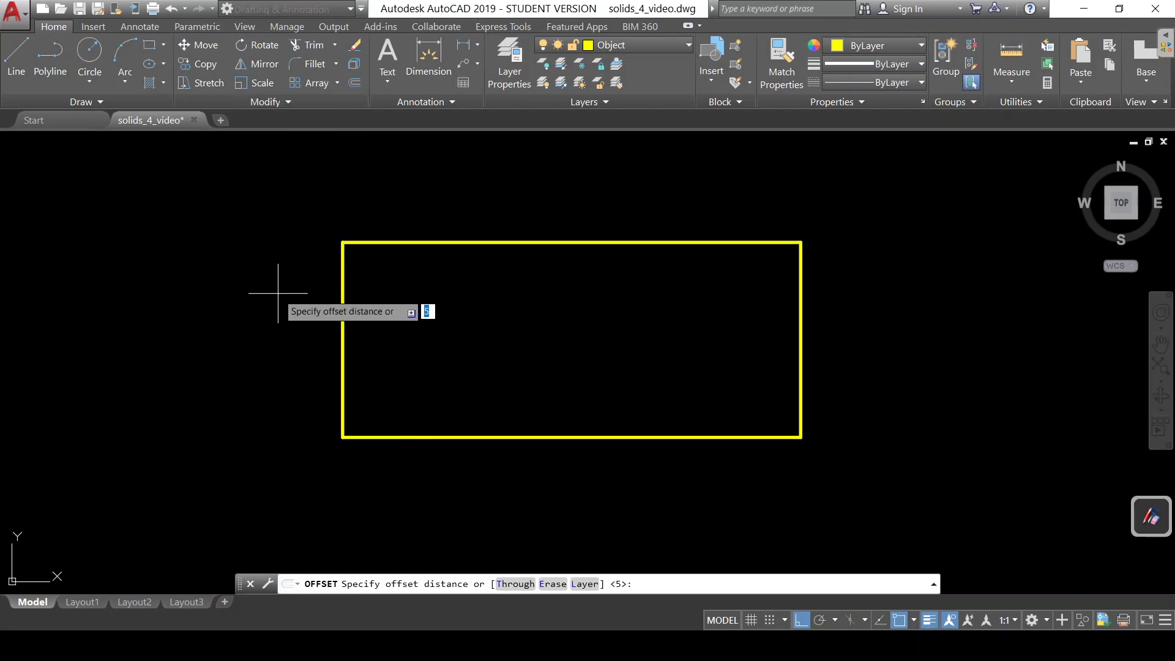
pyautogui.press('Return')
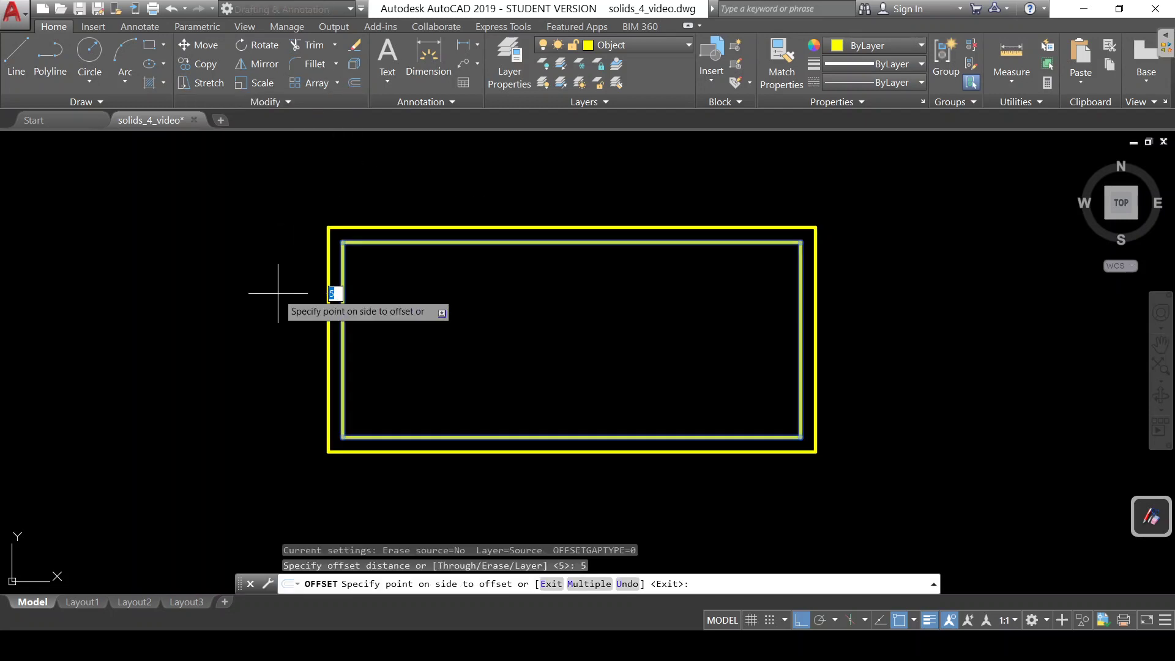
pyautogui.click(373, 332)
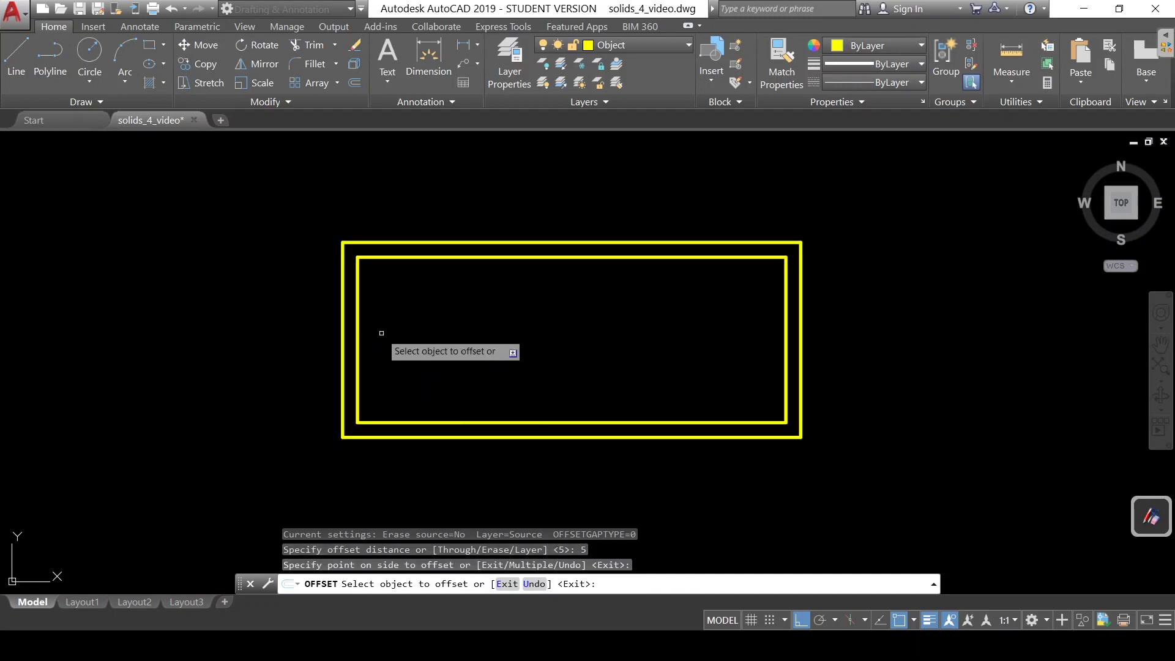
pyautogui.press('Return')
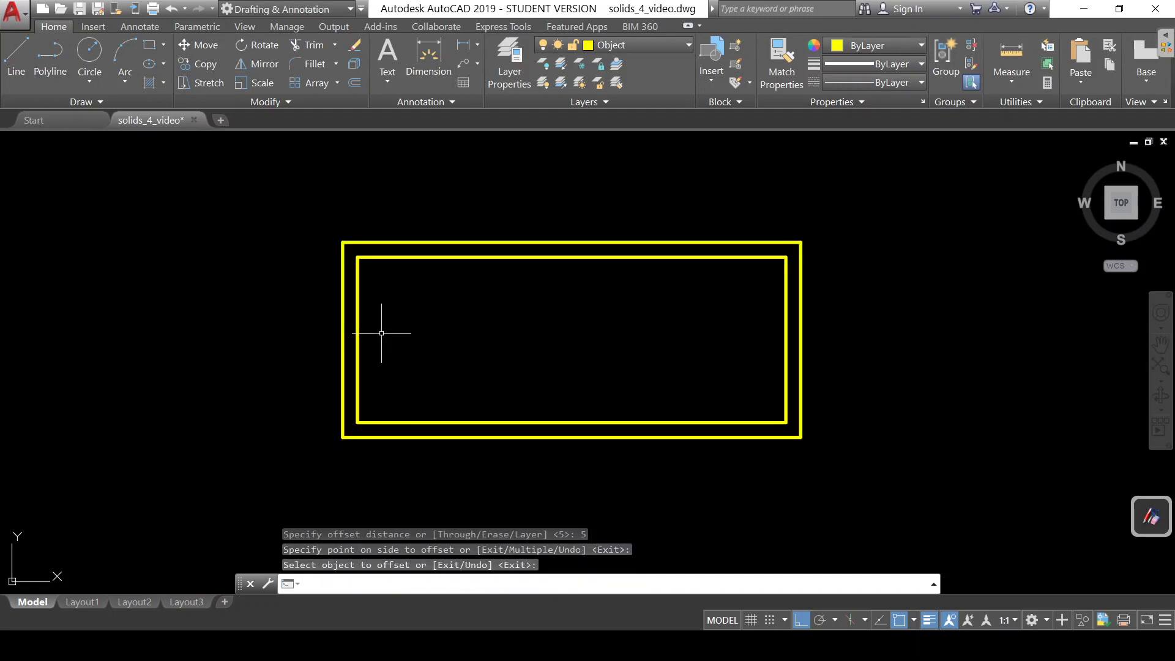
# Create a multiline text box across the top of the inner rectangle and choose text height 5
pyautogui.click(387, 86)
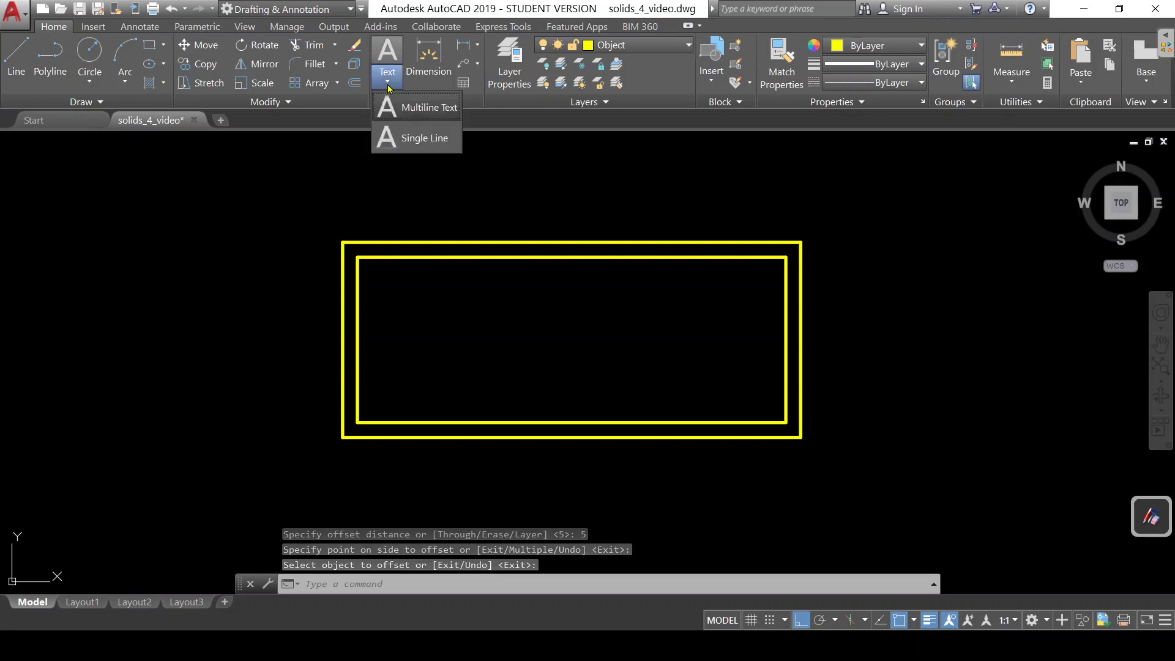
pyautogui.click(404, 118)
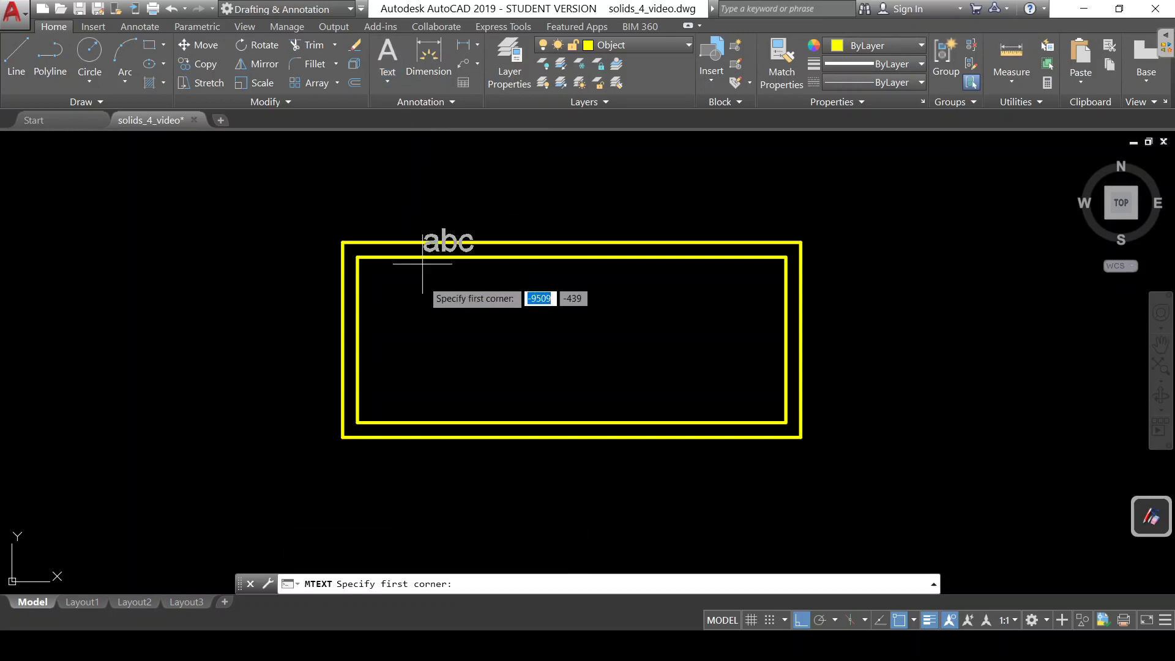
pyautogui.click(358, 257)
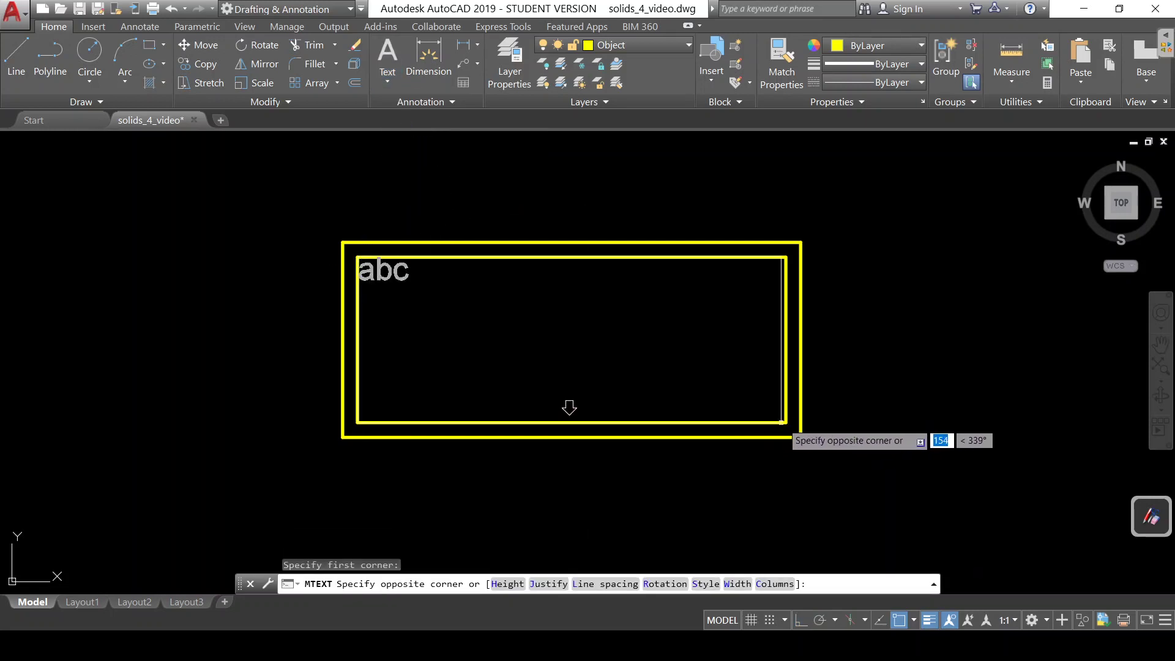
pyautogui.click(786, 422)
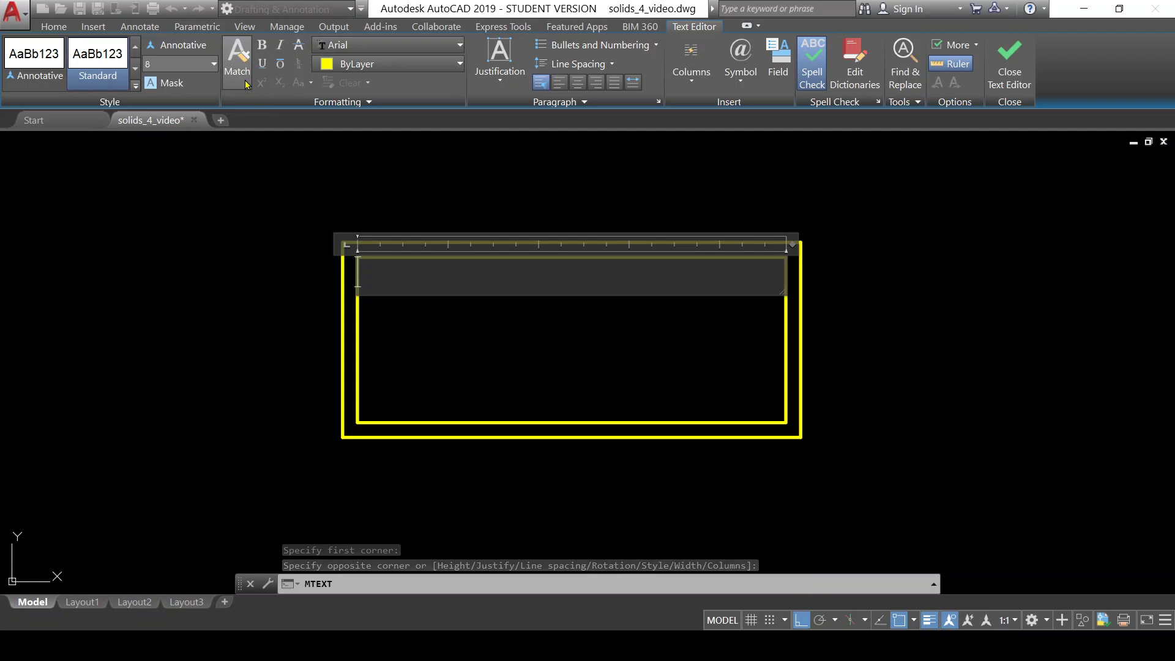
pyautogui.click(202, 63)
pyautogui.write('5')
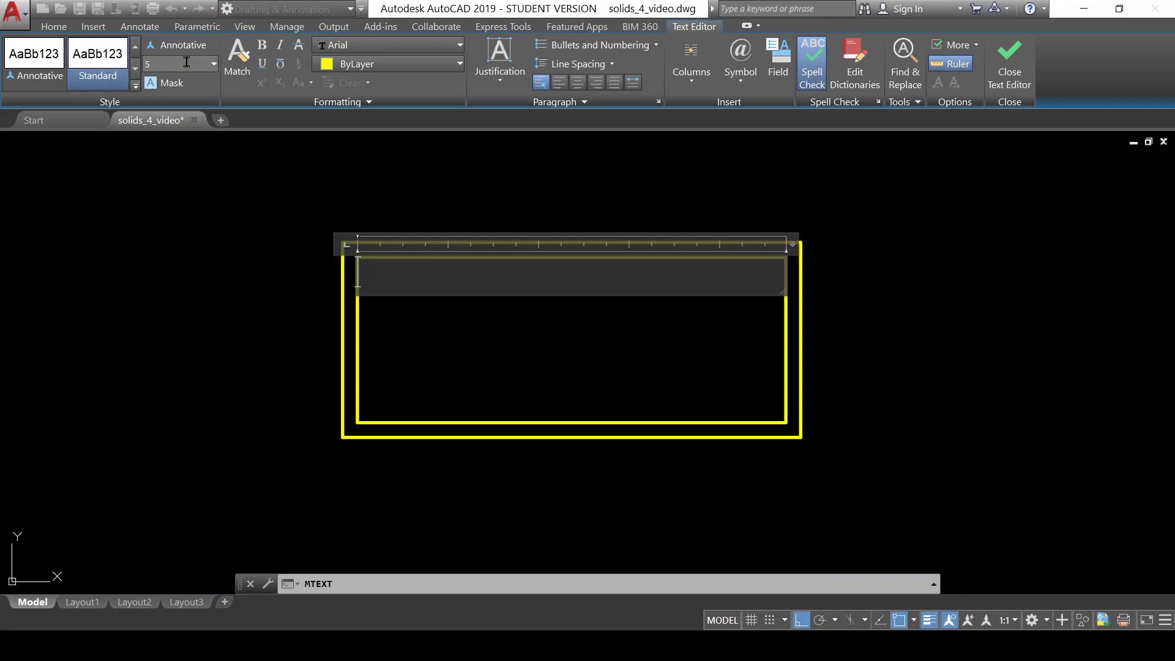
# At height 5, type the college heading ending in 'of Engineering', fixing typos, and start a new line
pyautogui.press('Return')
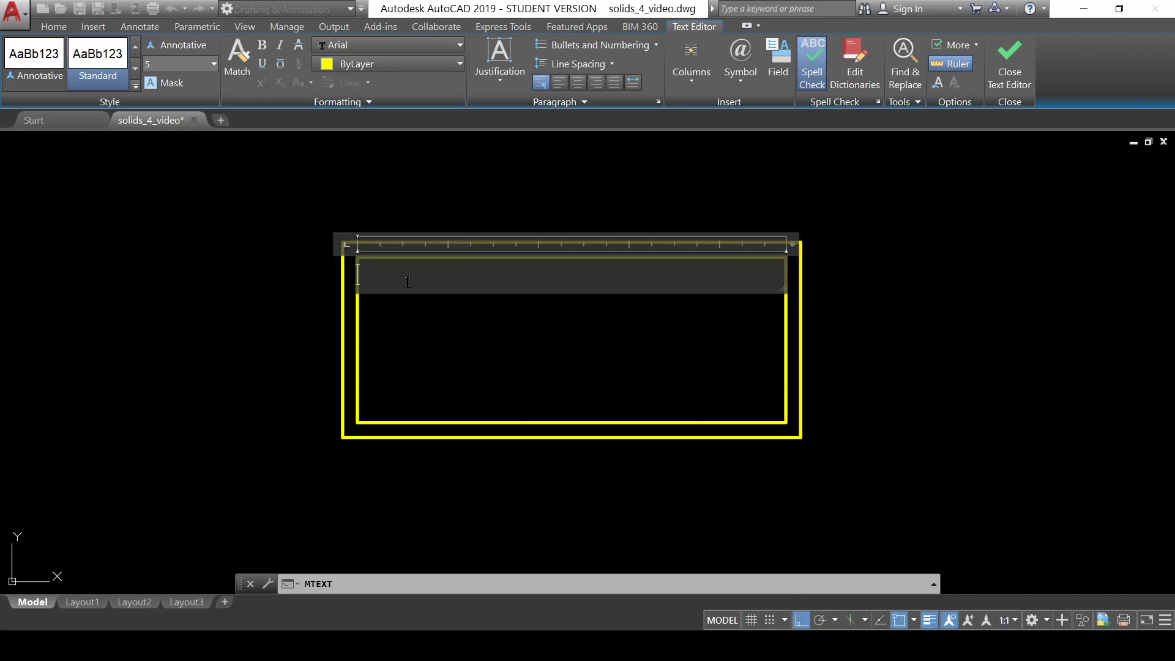
pyautogui.write('Dwarkadas J.')
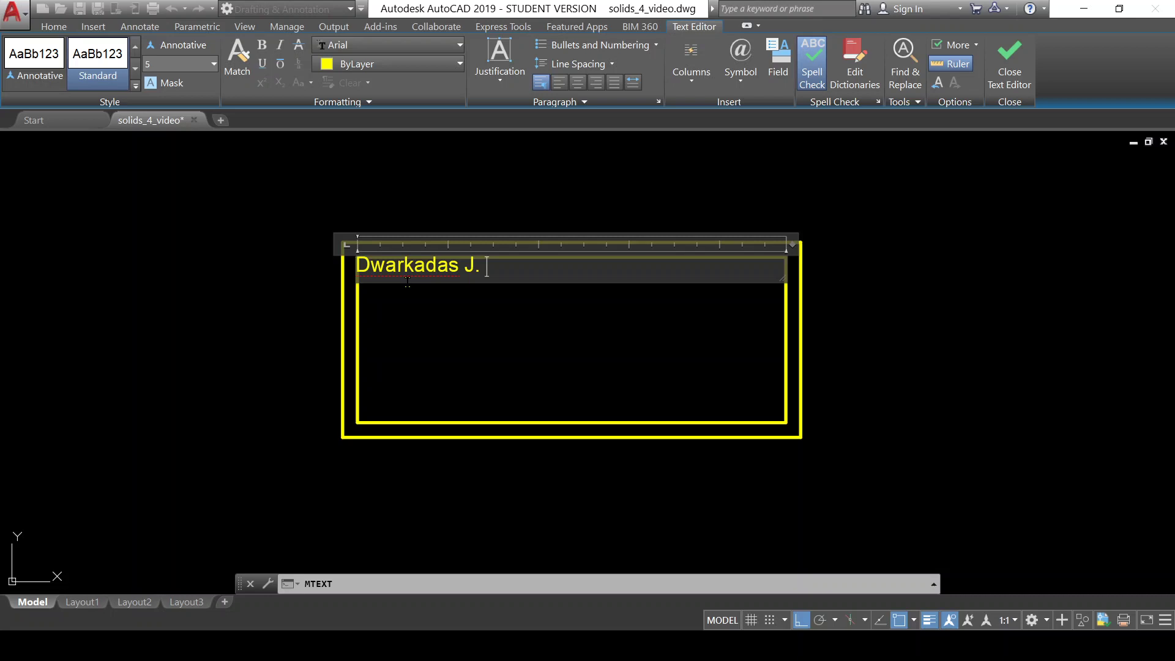
pyautogui.write('Sa')
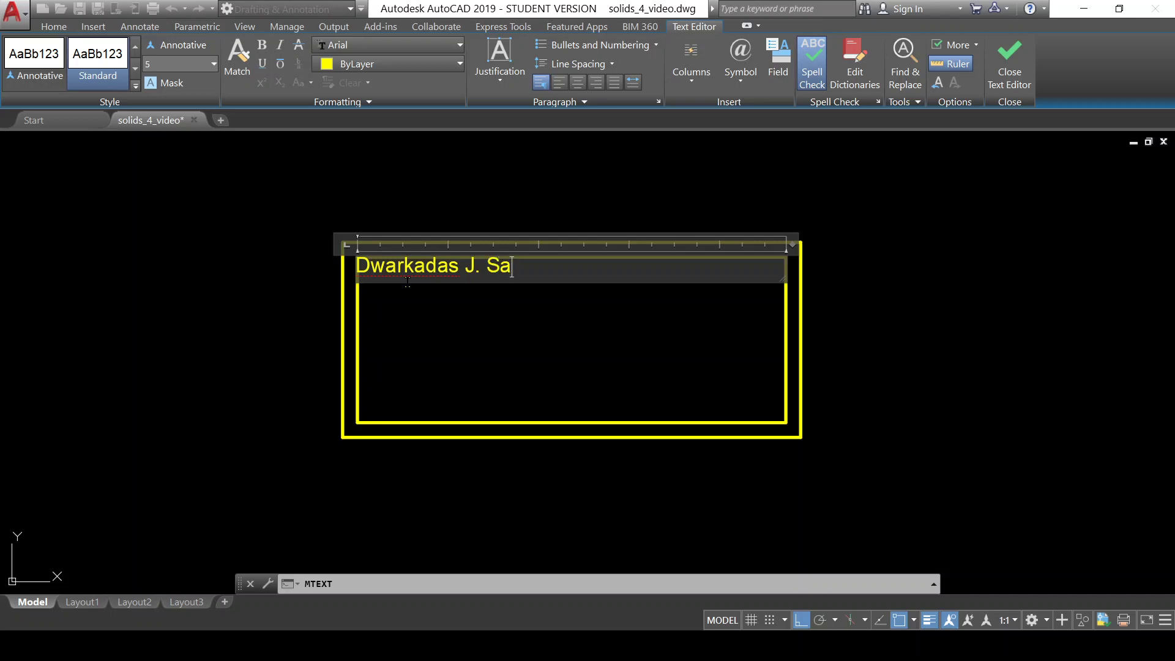
pyautogui.write('nghvi Co')
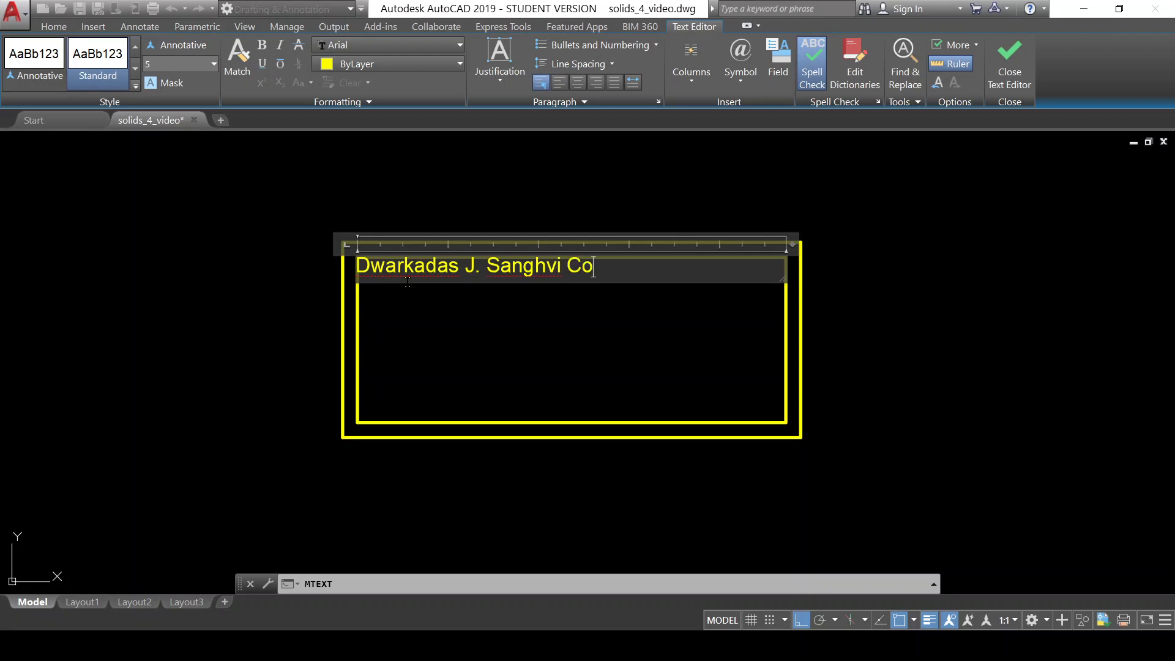
pyautogui.write('lljjjje')
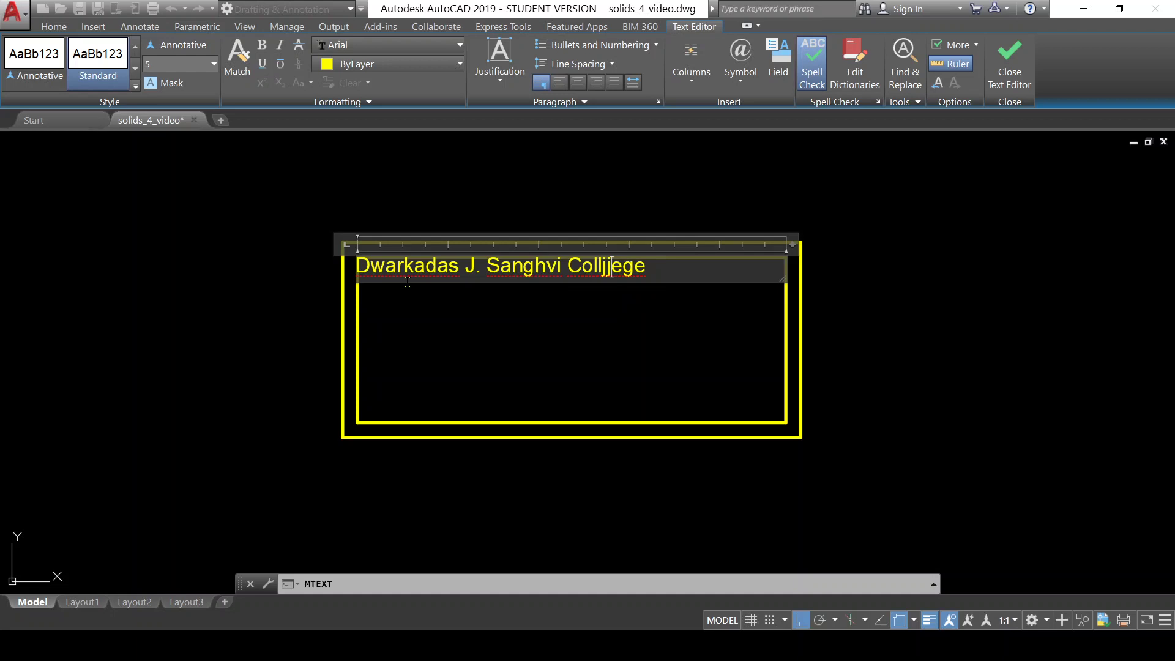
pyautogui.press('BackSpace')
pyautogui.press('BackSpace')
pyautogui.press('BackSpace')
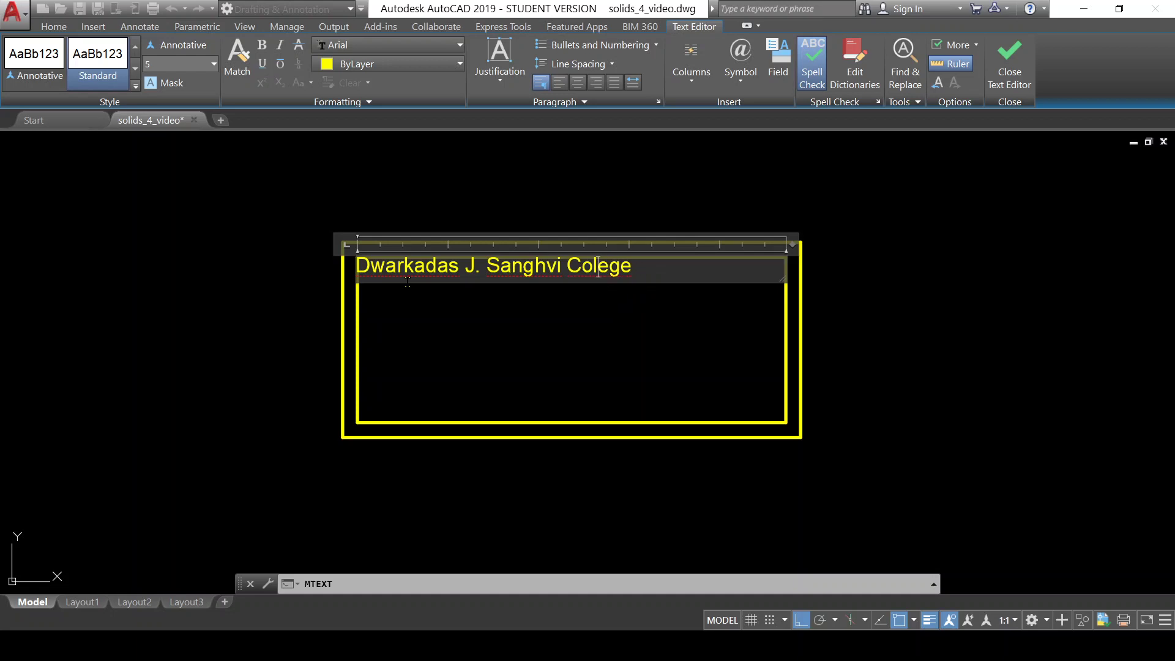
pyautogui.write('l')
pyautogui.click(637, 269)
pyautogui.write('of')
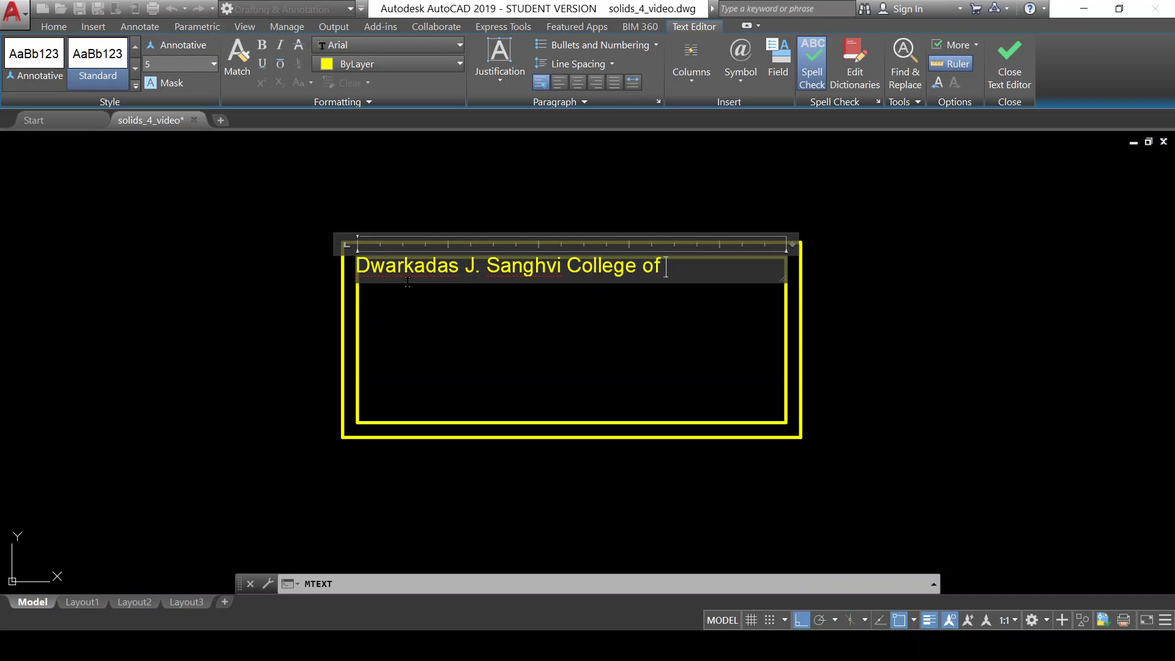
pyautogui.write(' En')
pyautogui.write('gine')
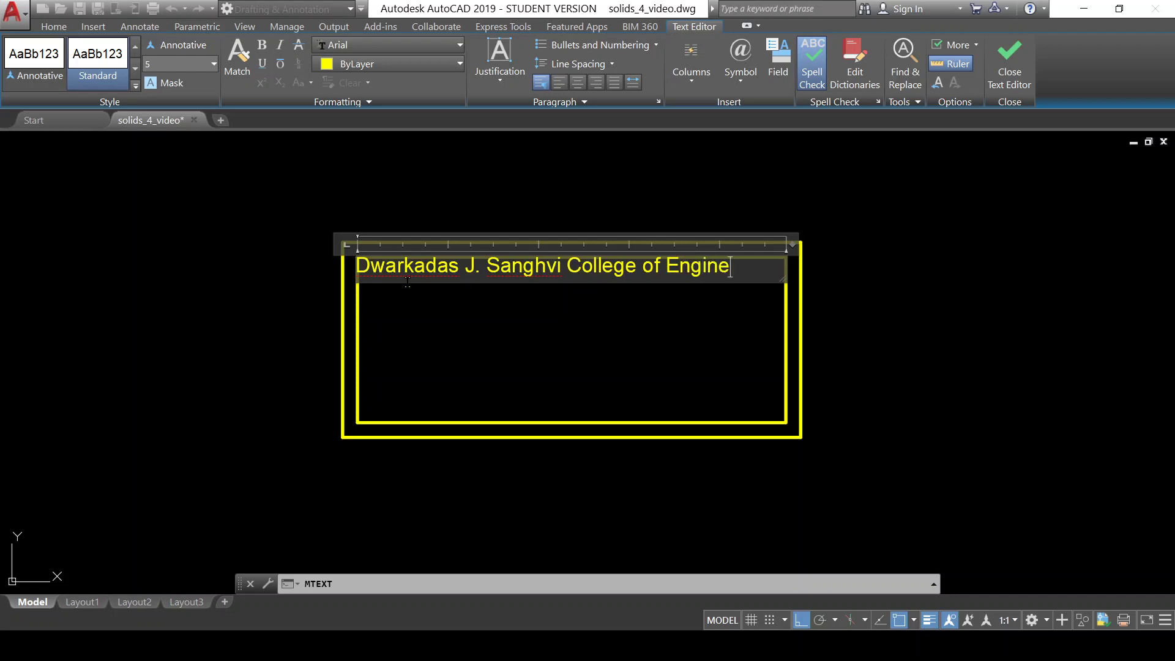
pyautogui.write('erin')
pyautogui.write('g')
pyautogui.press('Return')
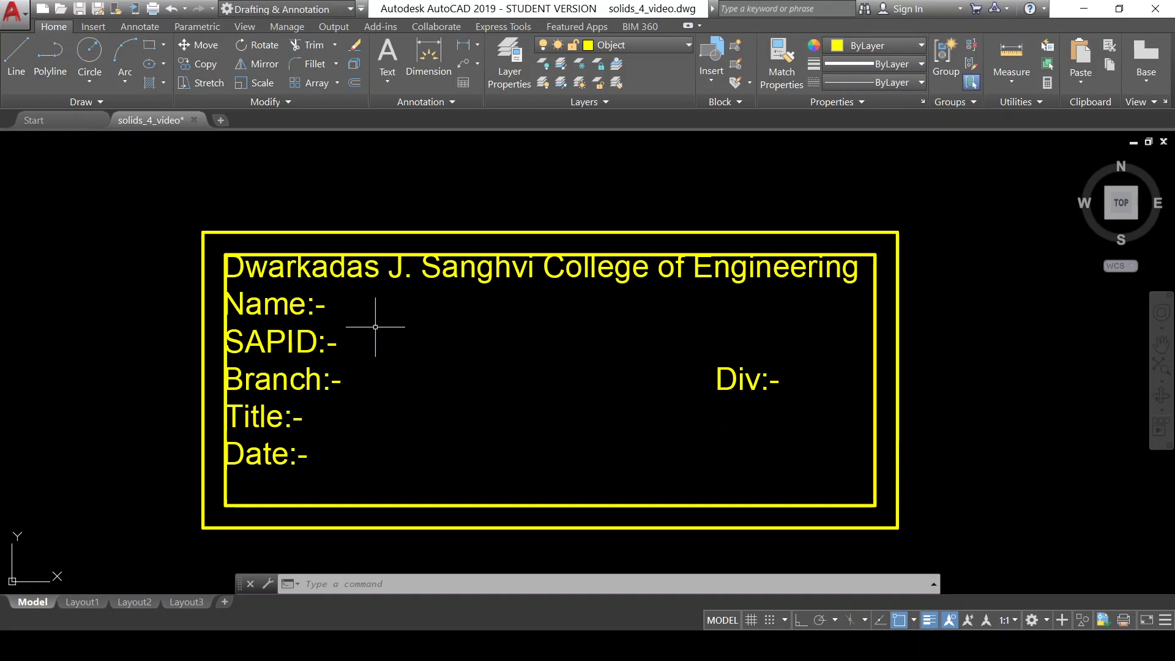
pyautogui.moveTo(376, 327); pyautogui.dragTo(467, 343, button='middle')
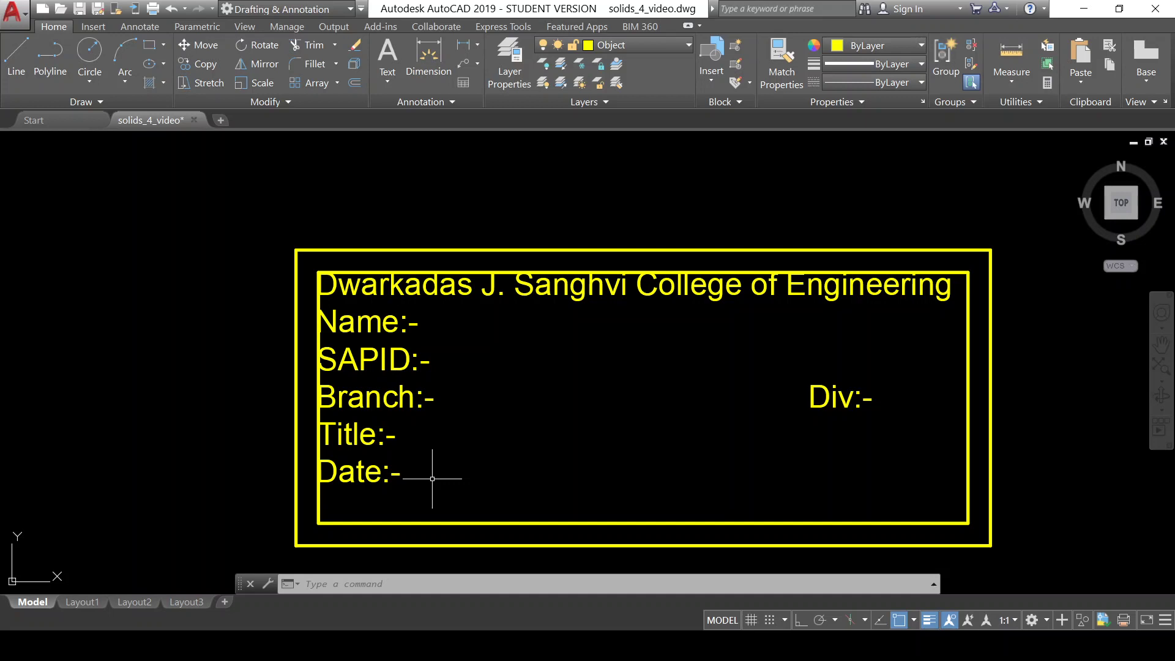
# Delete the nameplate's inner rectangle and start moving the outer frame together with its text
pyautogui.click(479, 271)
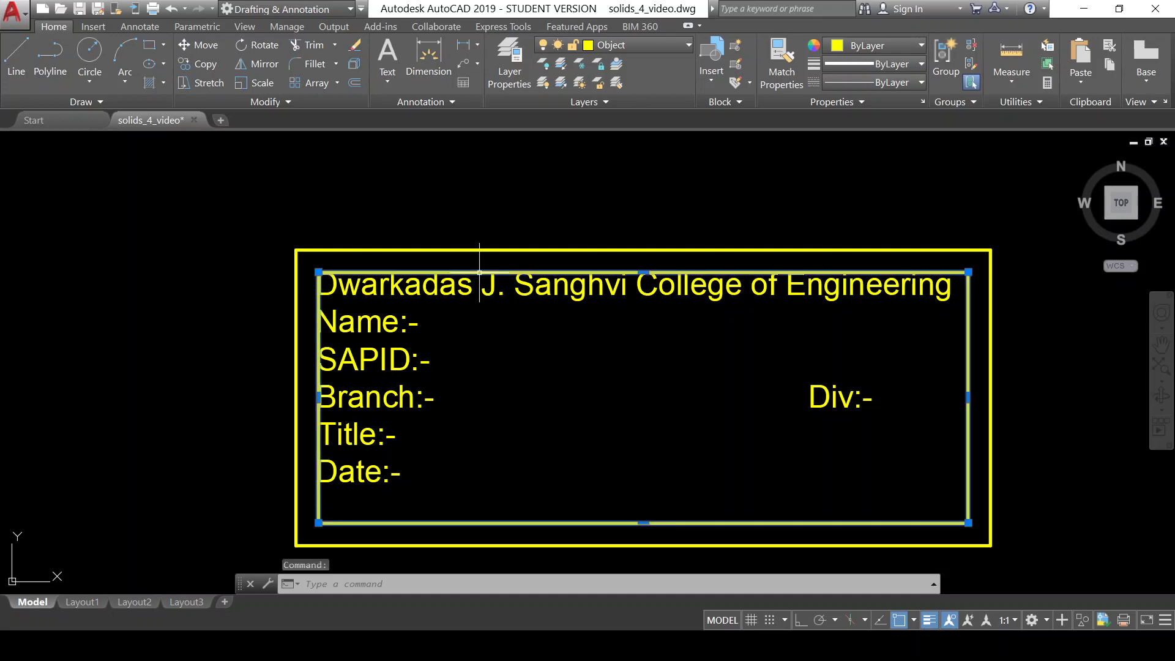
pyautogui.press('Delete')
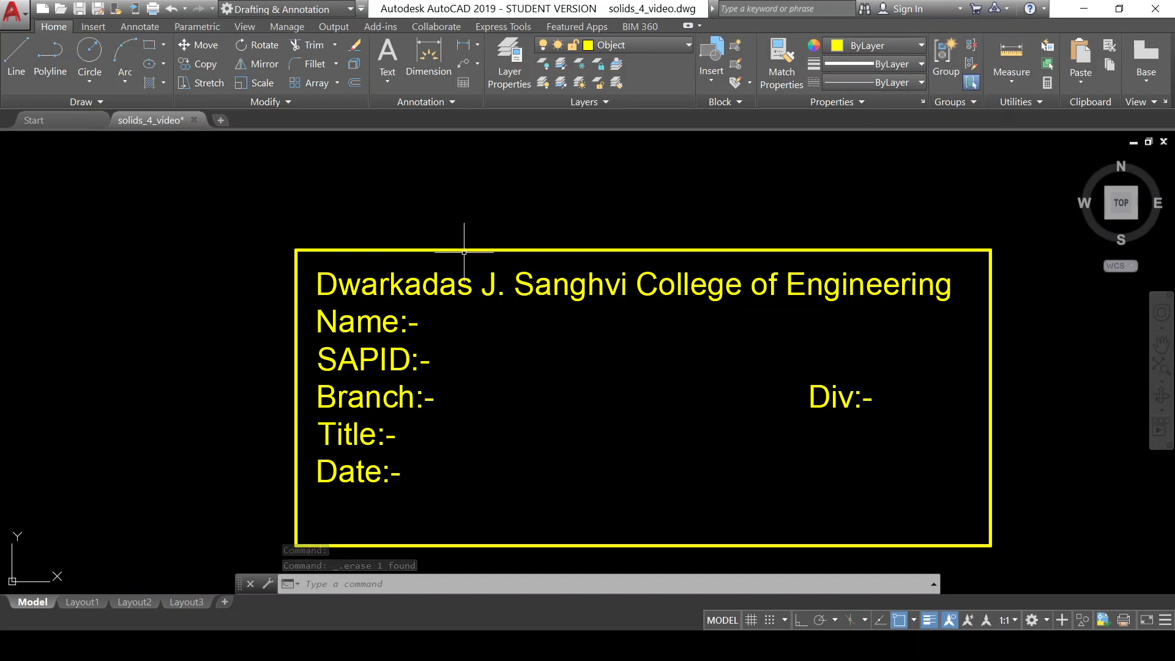
pyautogui.click(465, 249)
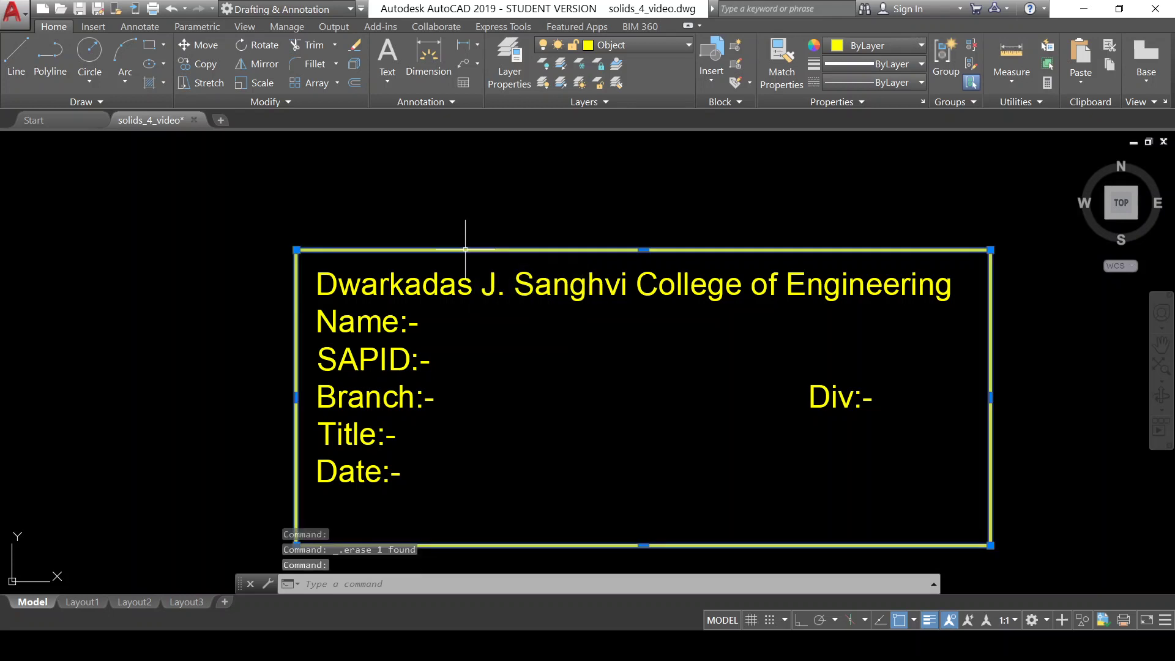
pyautogui.click(430, 285)
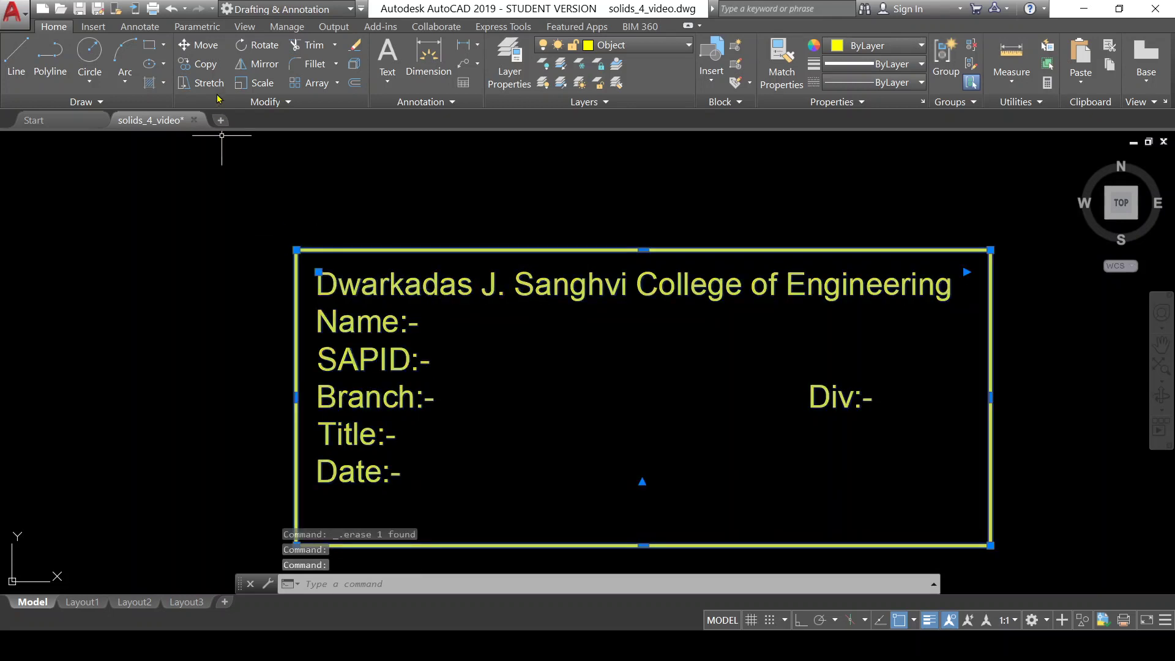
pyautogui.click(207, 49)
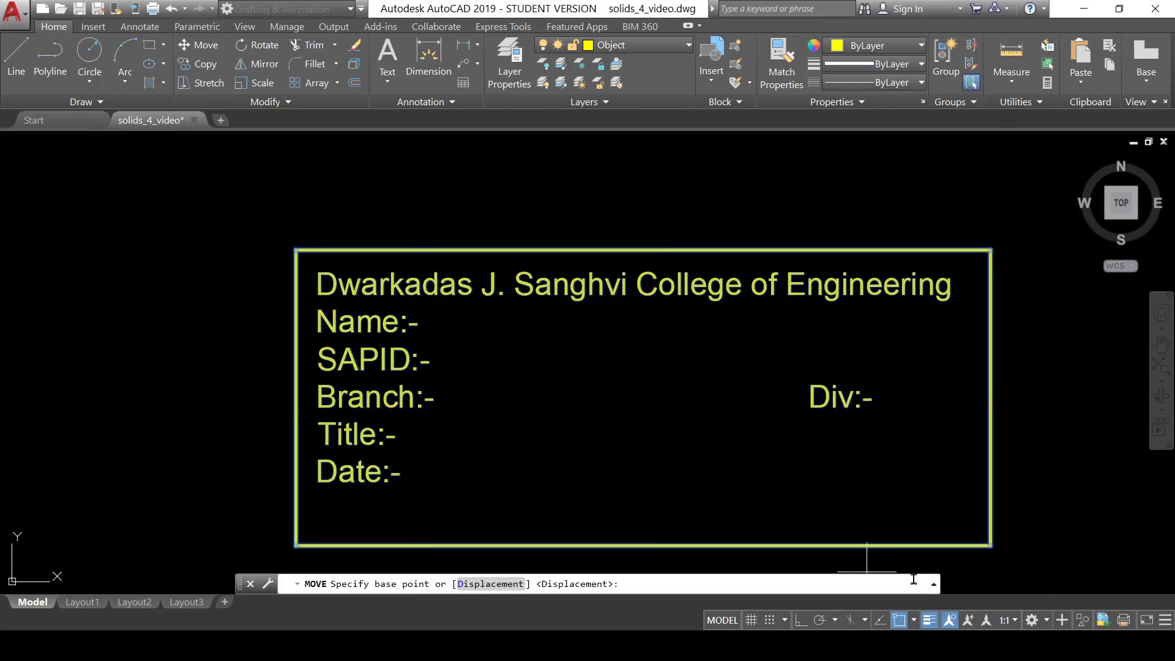
# Use the nameplate frame's bottom-right corner as the move base point
pyautogui.click(991, 544)
pyautogui.scroll(-1, 986, 543)
pyautogui.scroll(-2, 982, 542)
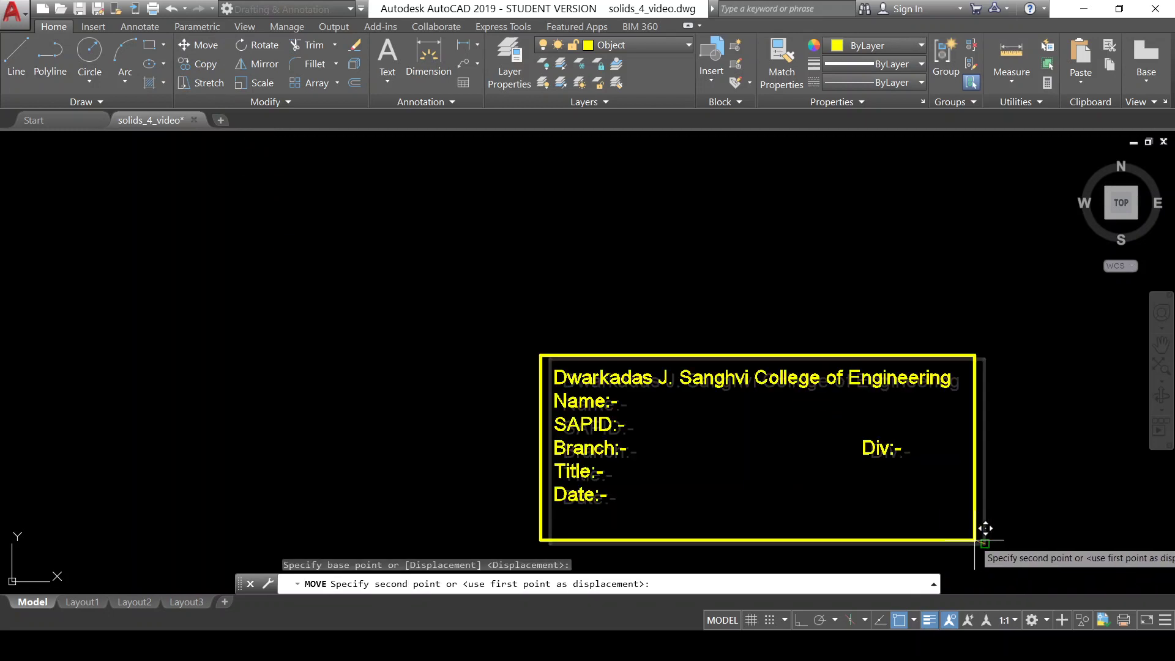
pyautogui.scroll(-2, 975, 541)
# Snap the nameplate to the inner border's bottom-right corner, then view the whole sheet
pyautogui.moveTo(974, 538)
pyautogui.mouseDown(button='middle')
pyautogui.moveTo(1048, 509)
pyautogui.moveTo(759, 477)
pyautogui.mouseUp(button='middle')
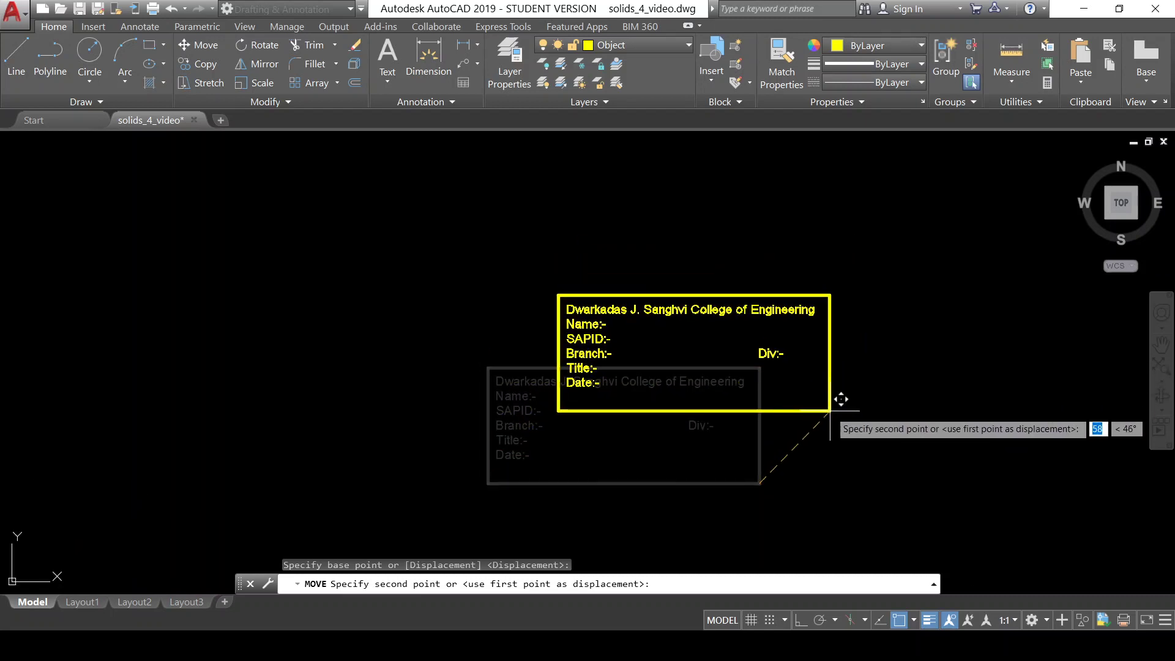
pyautogui.scroll(-2, 841, 399)
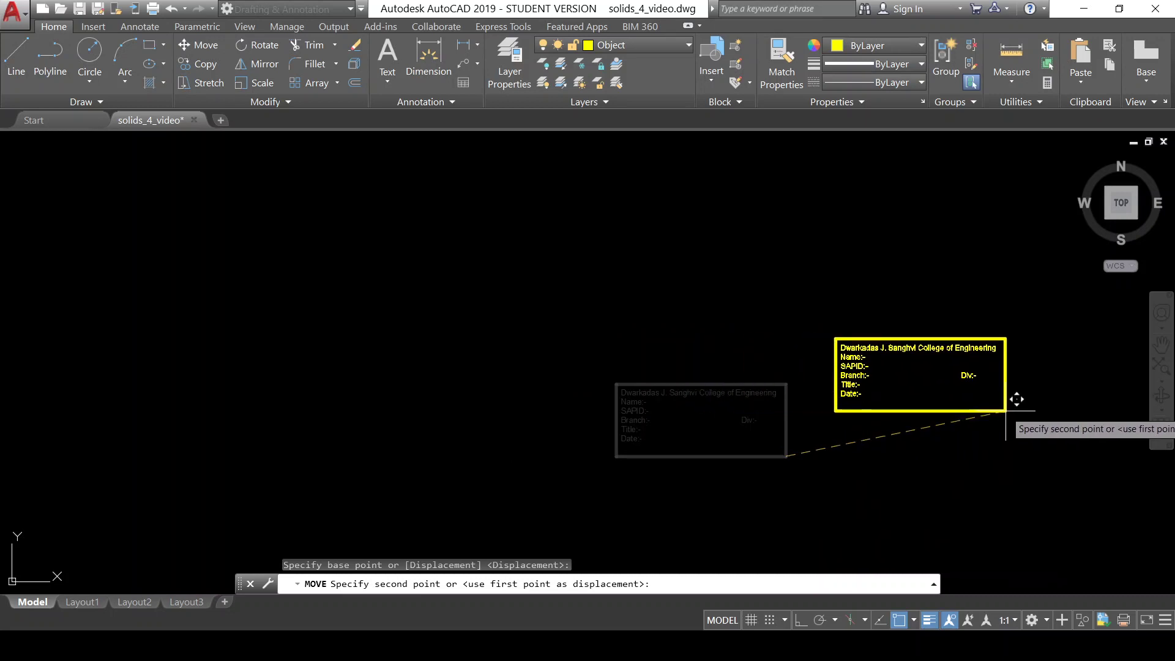
pyautogui.moveTo(1016, 399)
pyautogui.mouseDown(button='middle')
pyautogui.moveTo(805, 414)
pyautogui.moveTo(571, 409)
pyautogui.mouseUp(button='middle')
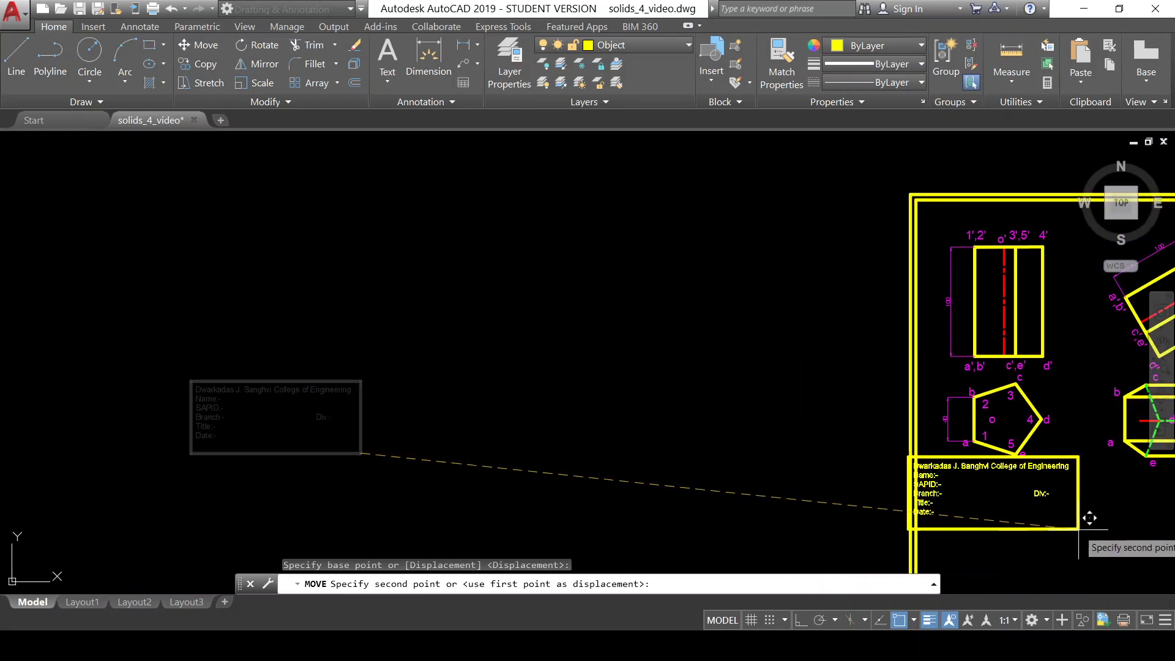
pyautogui.moveTo(1033, 521); pyautogui.dragTo(486, 415, button='middle')
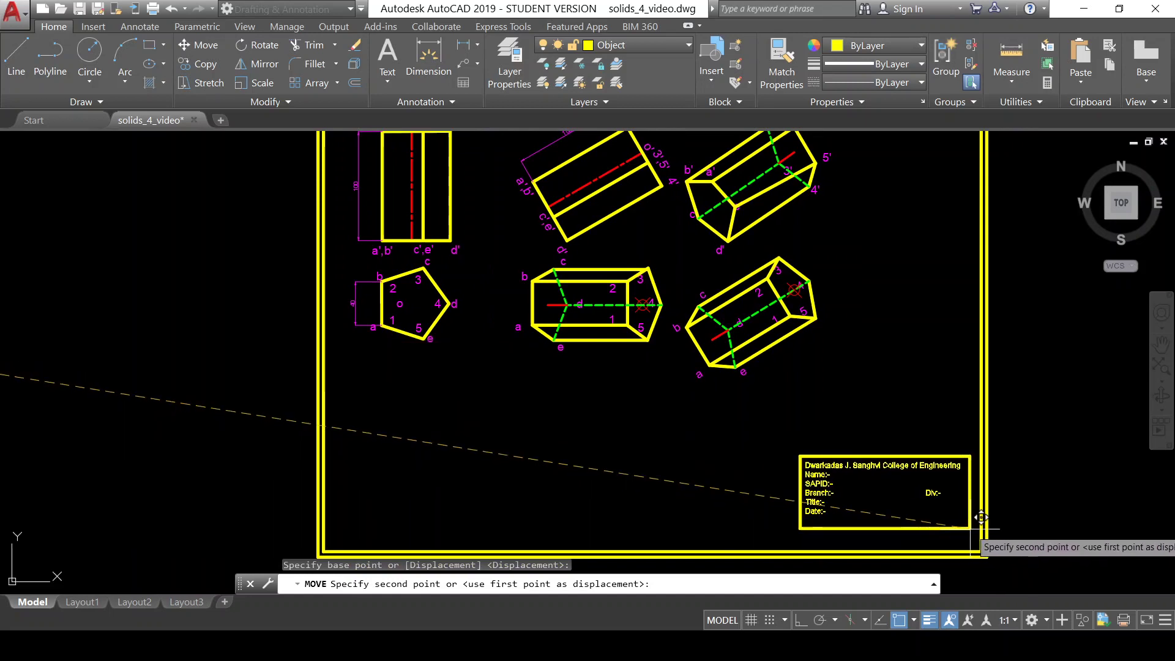
pyautogui.scroll(2, 989, 536)
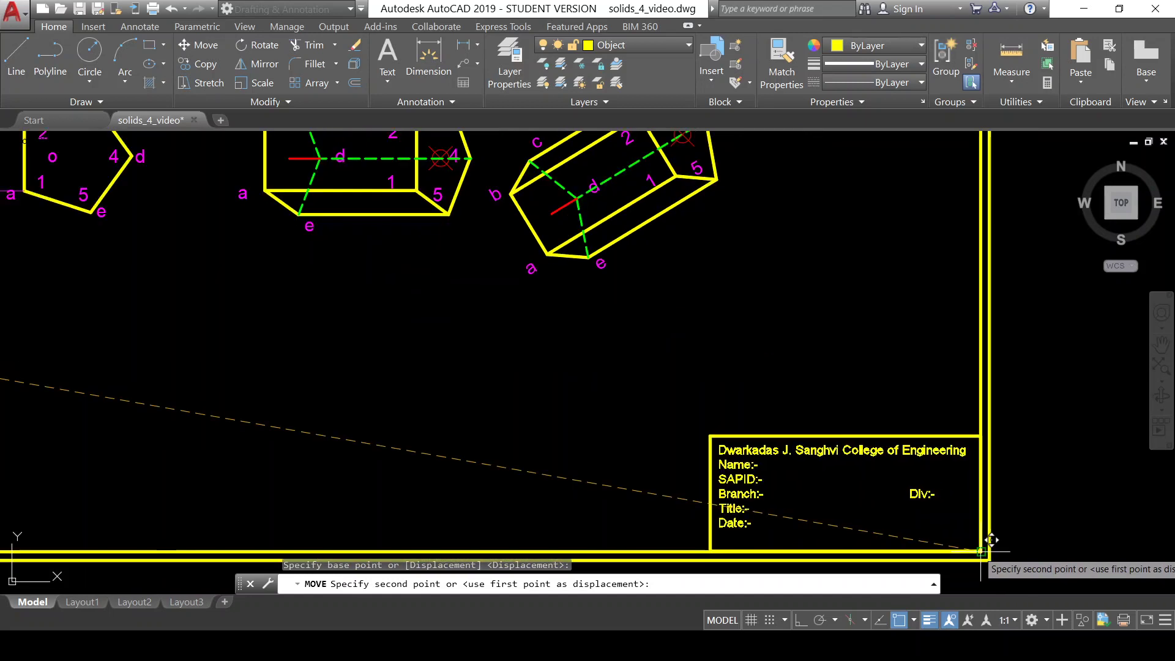
pyautogui.moveTo(991, 540); pyautogui.dragTo(952, 501, button='middle')
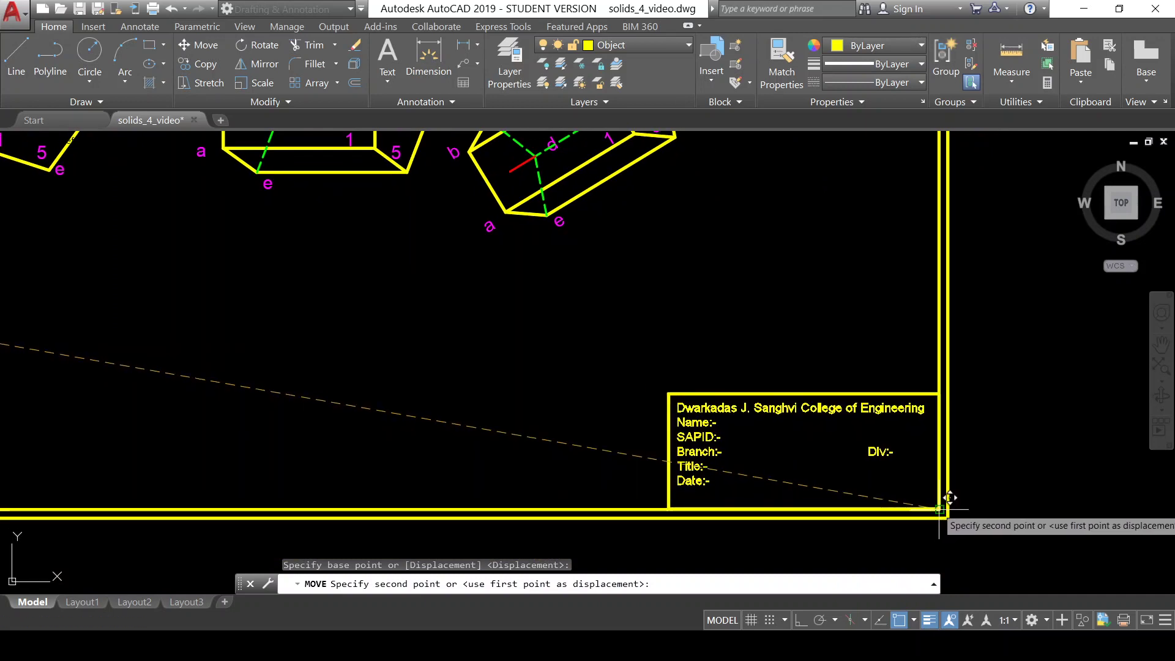
pyautogui.click(938, 508)
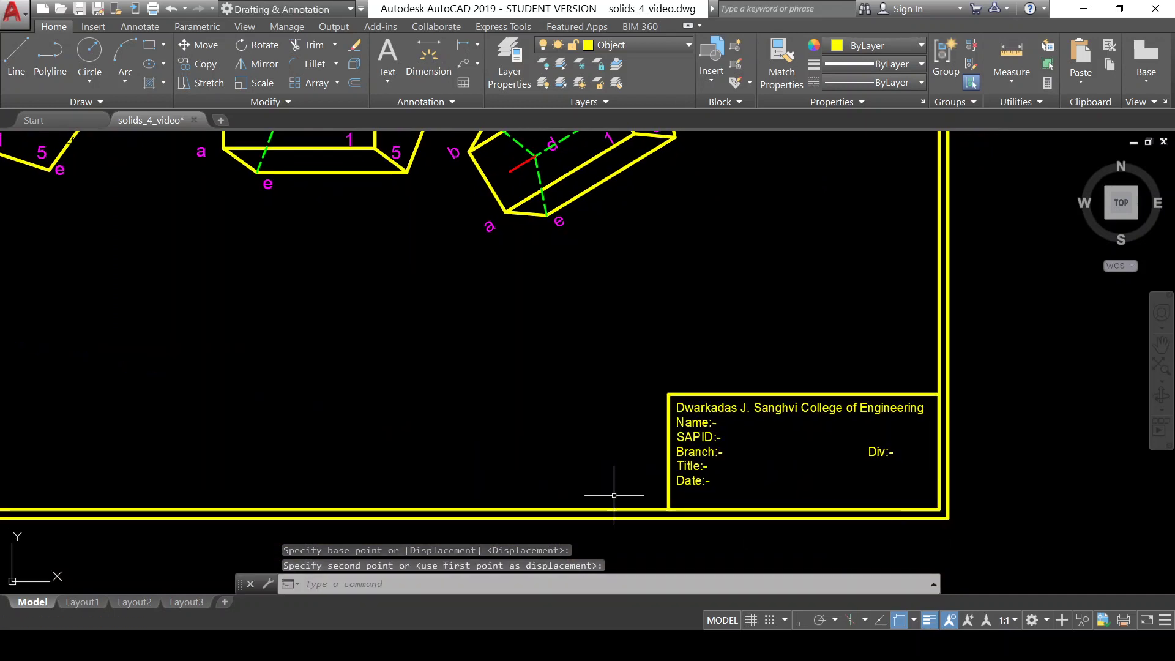
pyautogui.scroll(-4, 548, 413)
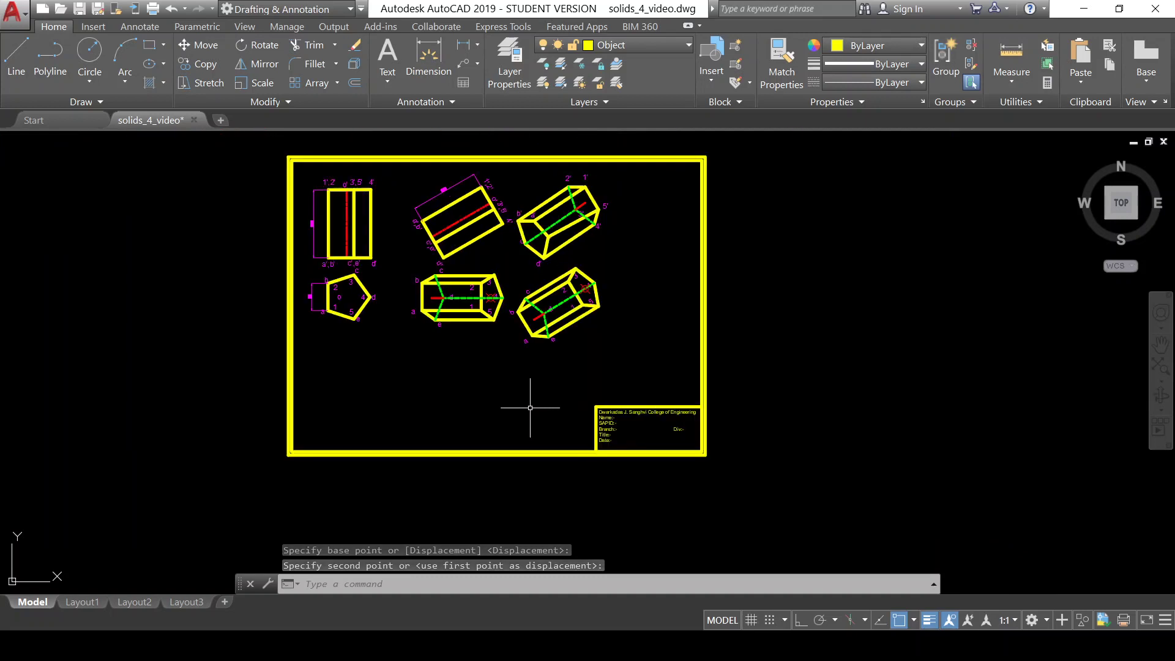
pyautogui.moveTo(532, 401); pyautogui.dragTo(650, 461, button='middle')
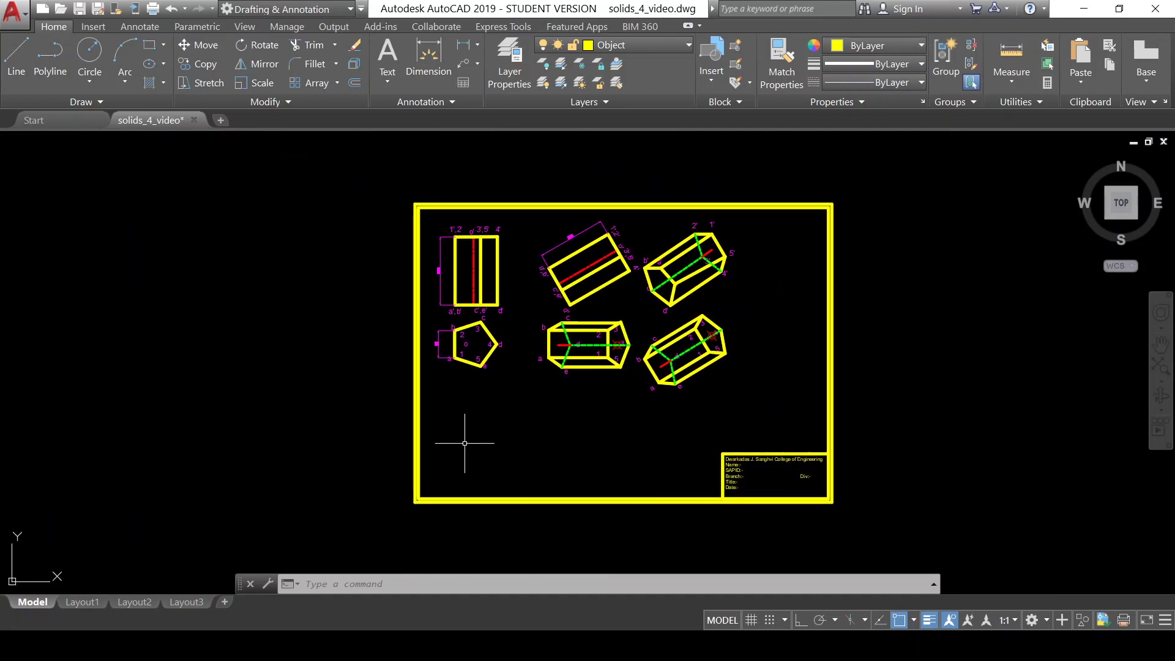
# Start a plot to AutoCAD PDF (High Quality Print).pc3 on ISO A4 paper
pyautogui.click(23, 22)
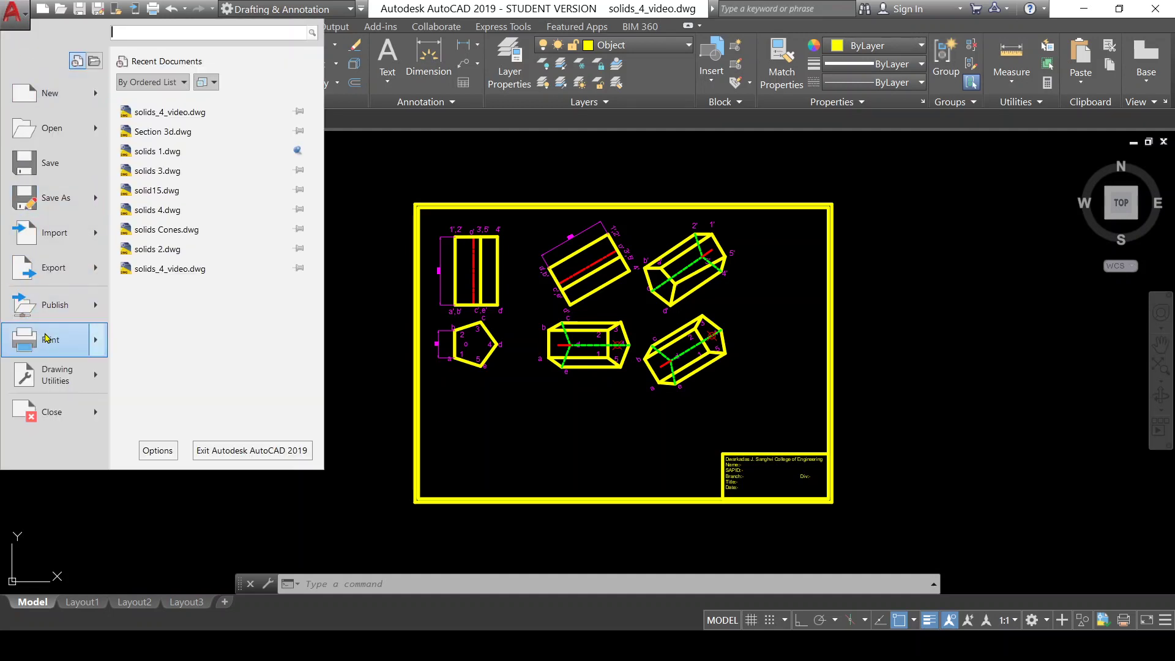
pyautogui.moveTo(50, 340)
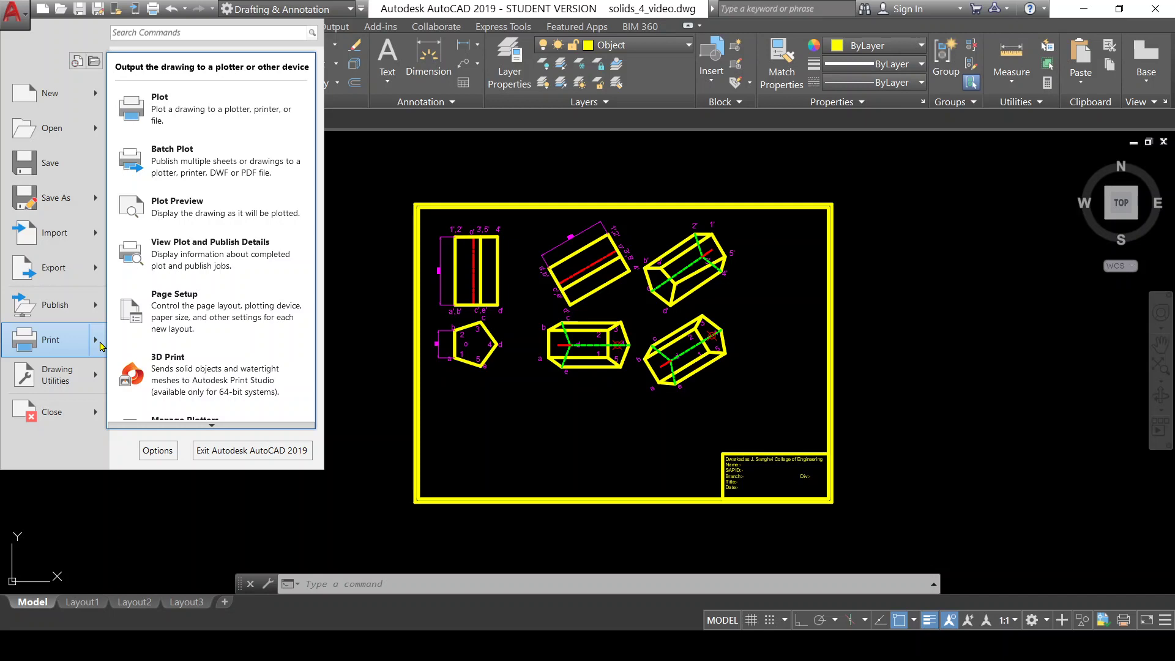
pyautogui.click(184, 110)
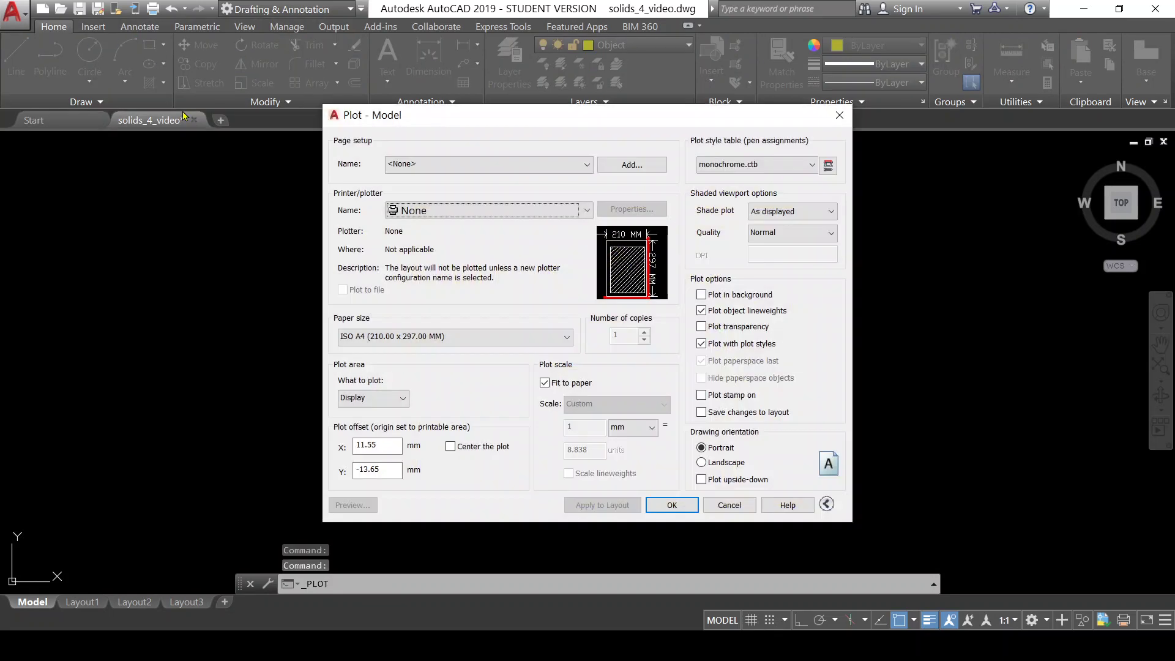
pyautogui.click(584, 212)
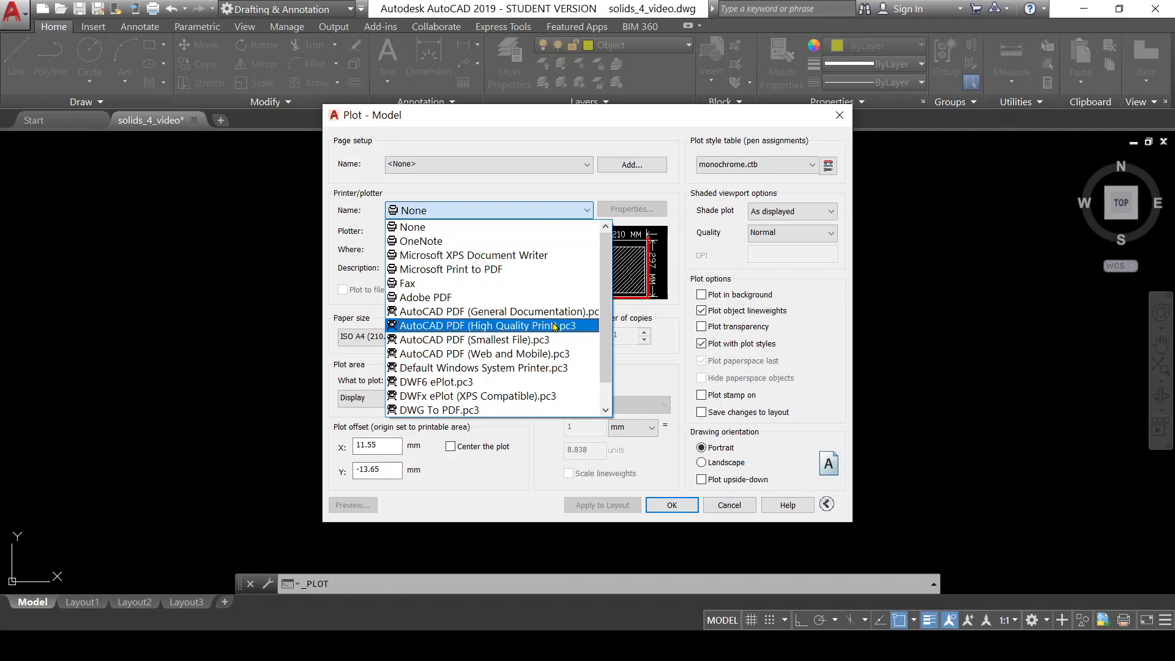
pyautogui.click(555, 326)
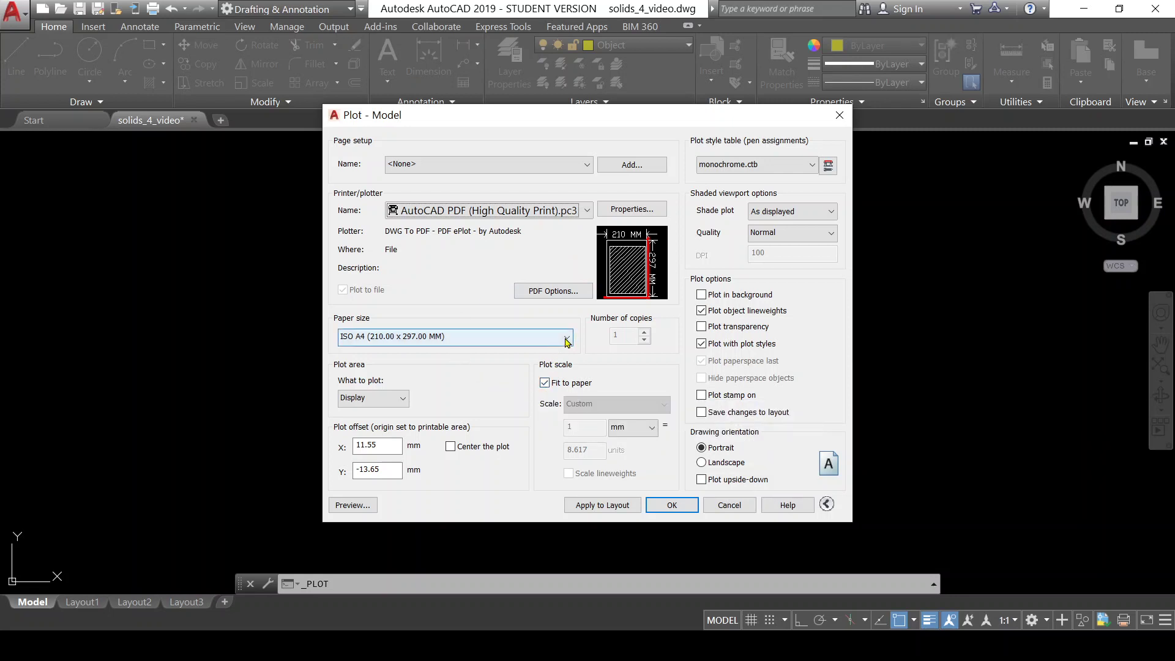
pyautogui.click(533, 337)
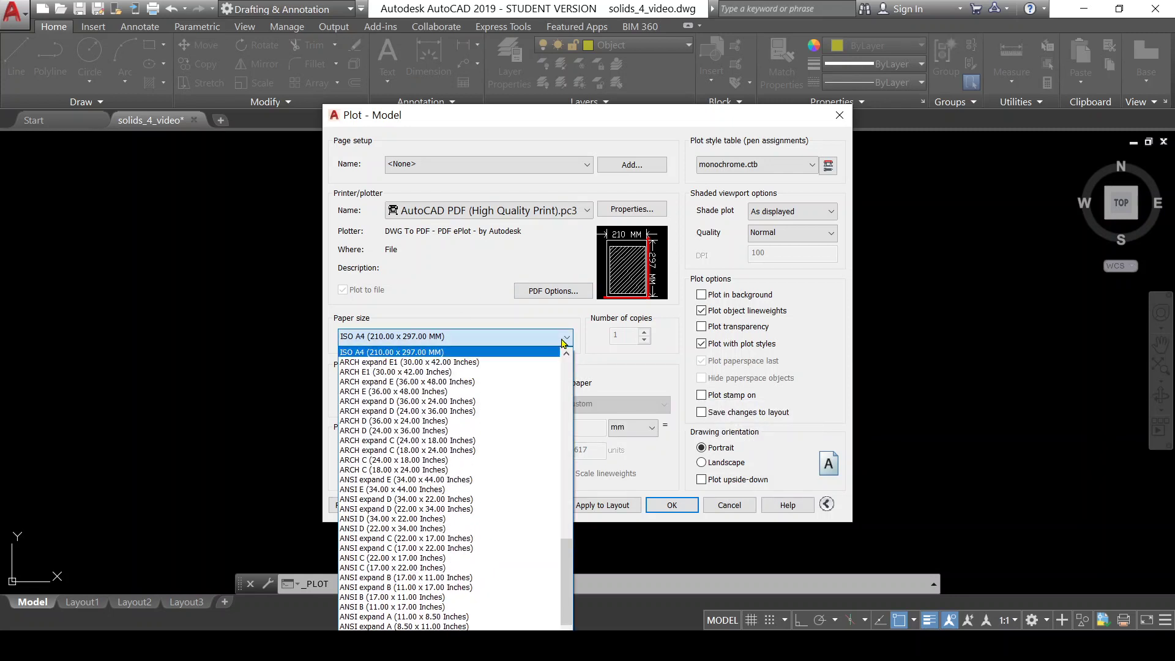
pyautogui.click(528, 353)
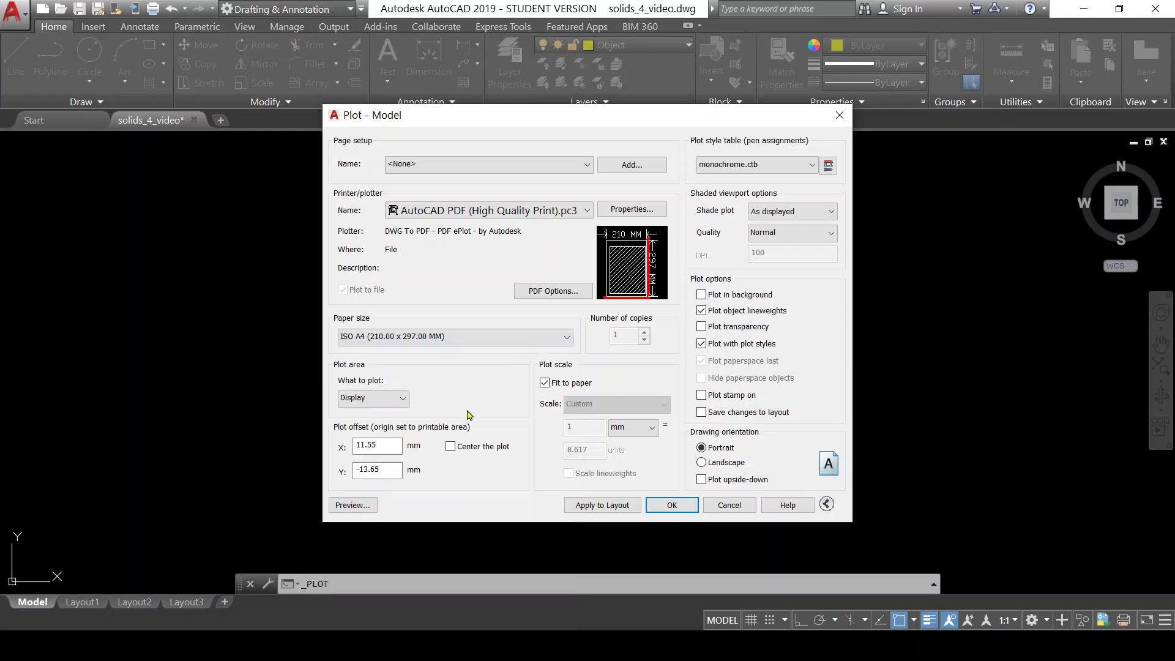
pyautogui.click(404, 398)
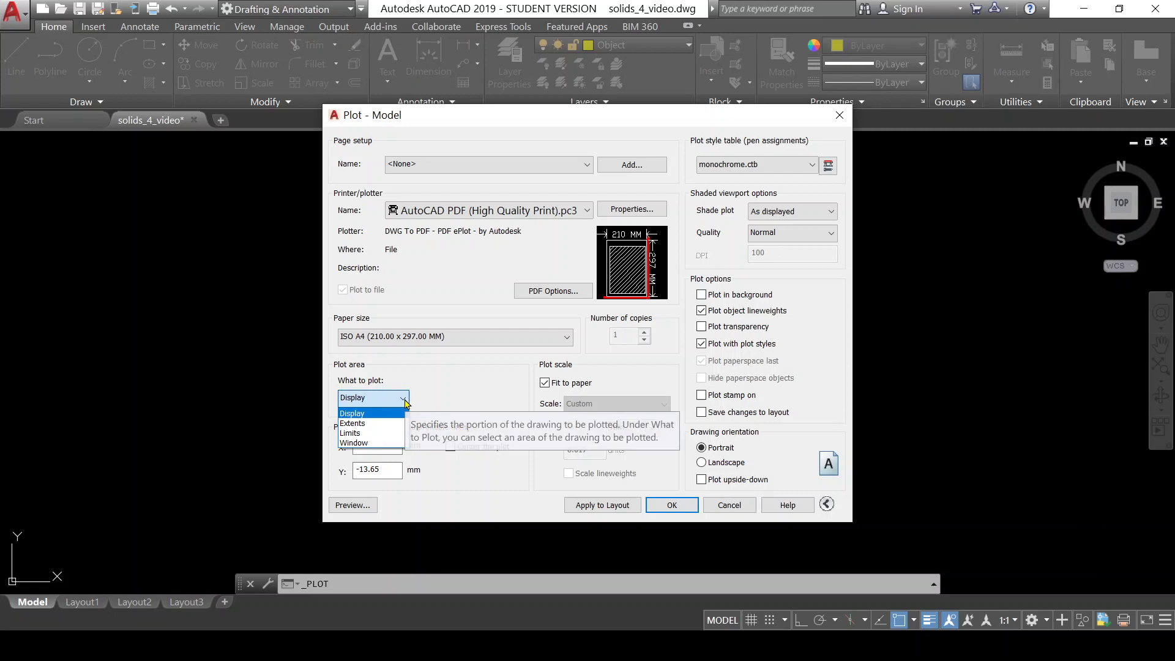
# Plot a window from the border's top-left corner to its bottom-right corner
pyautogui.click(392, 442)
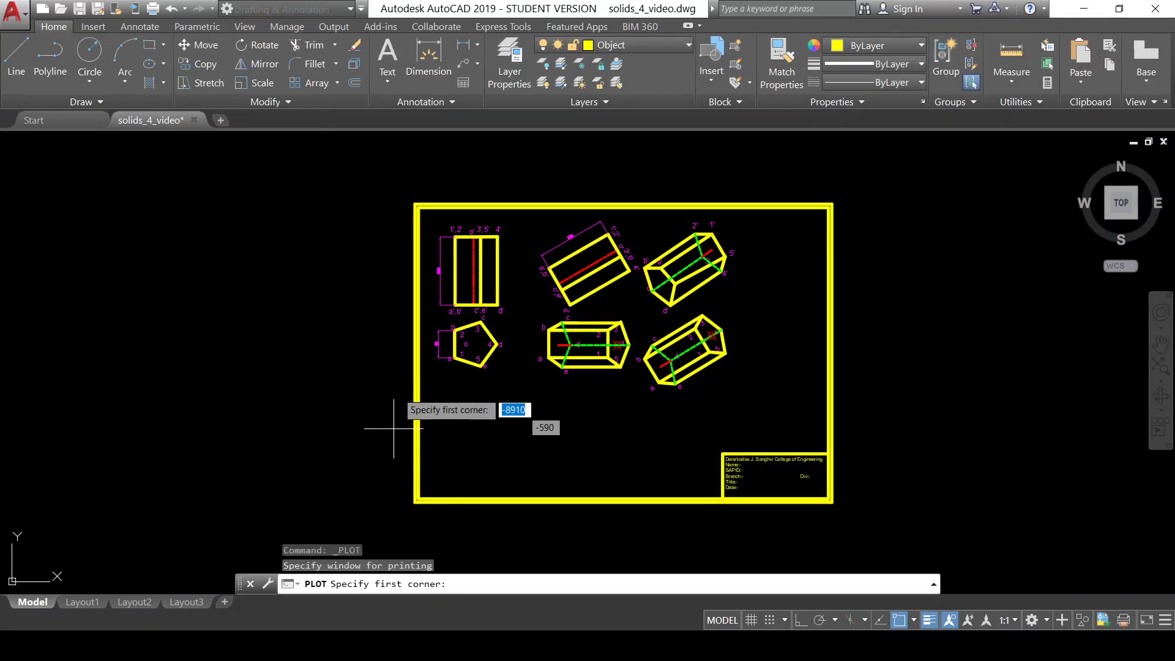
pyautogui.scroll(2, 407, 241)
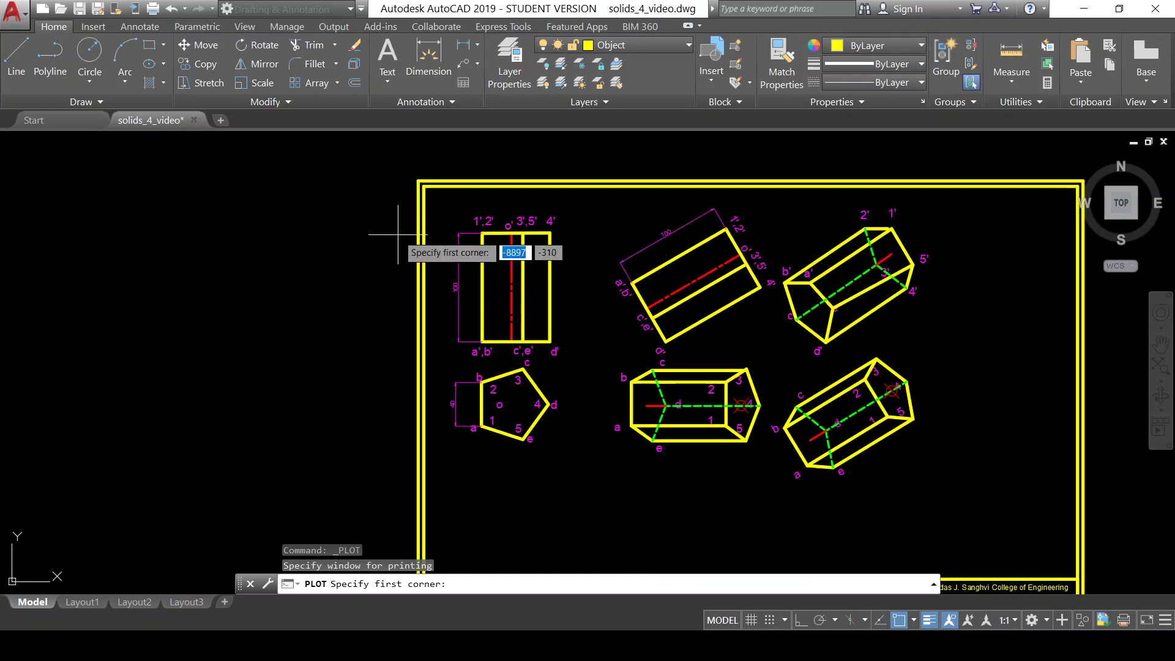
pyautogui.scroll(-2, 397, 233)
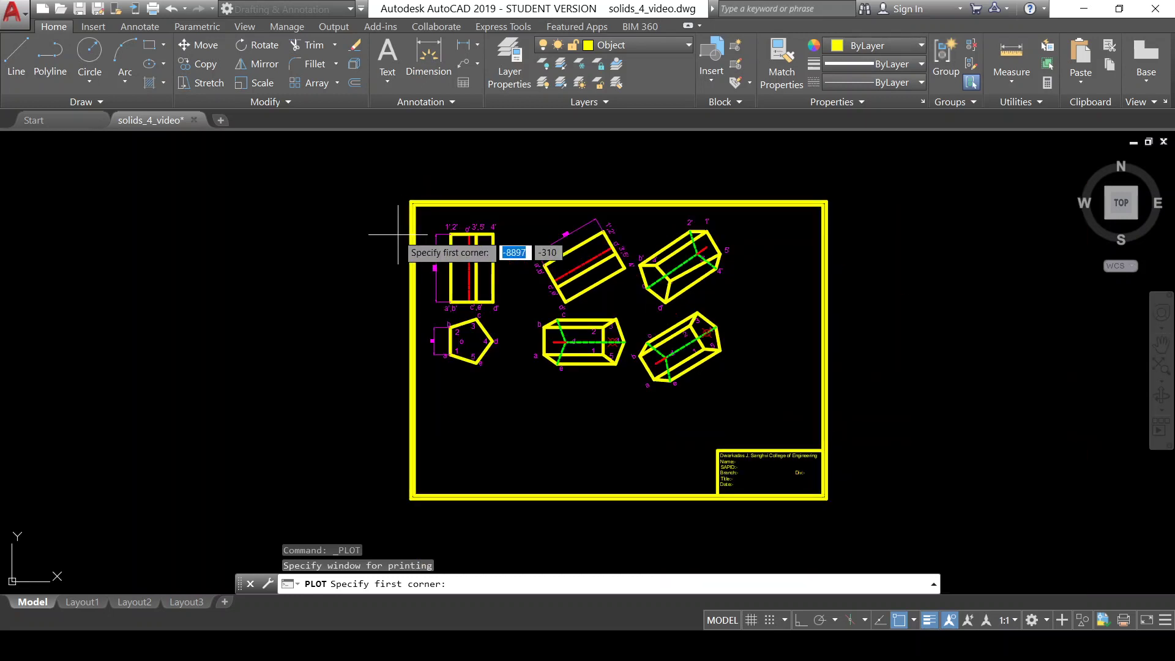
pyautogui.click(411, 201)
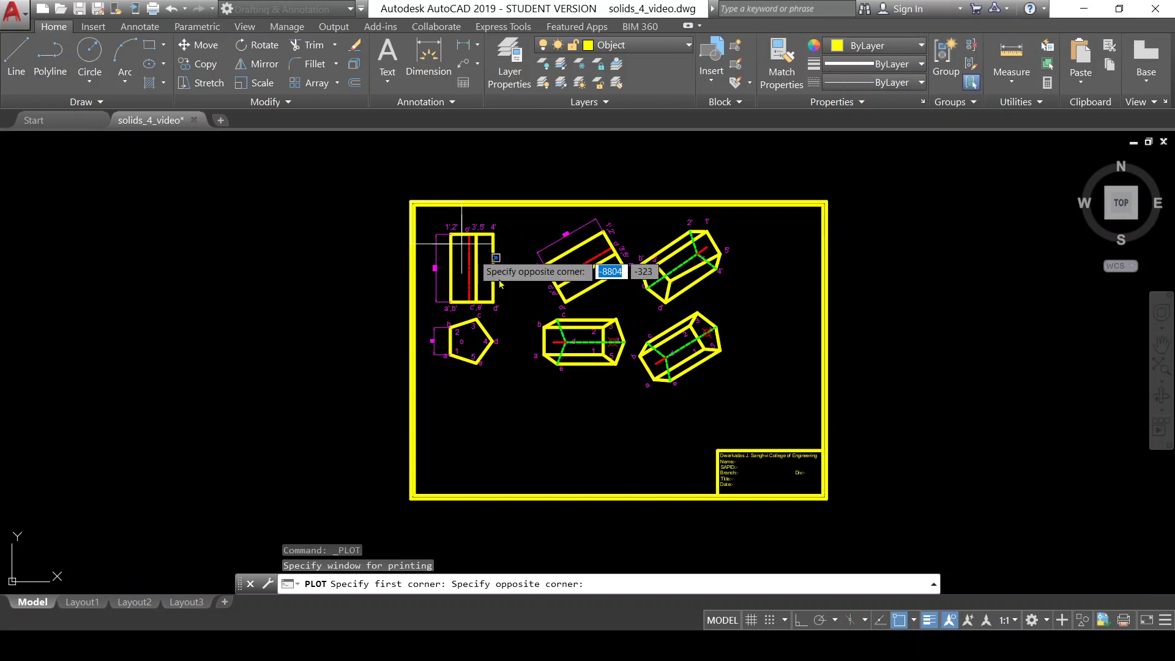
pyautogui.click(826, 497)
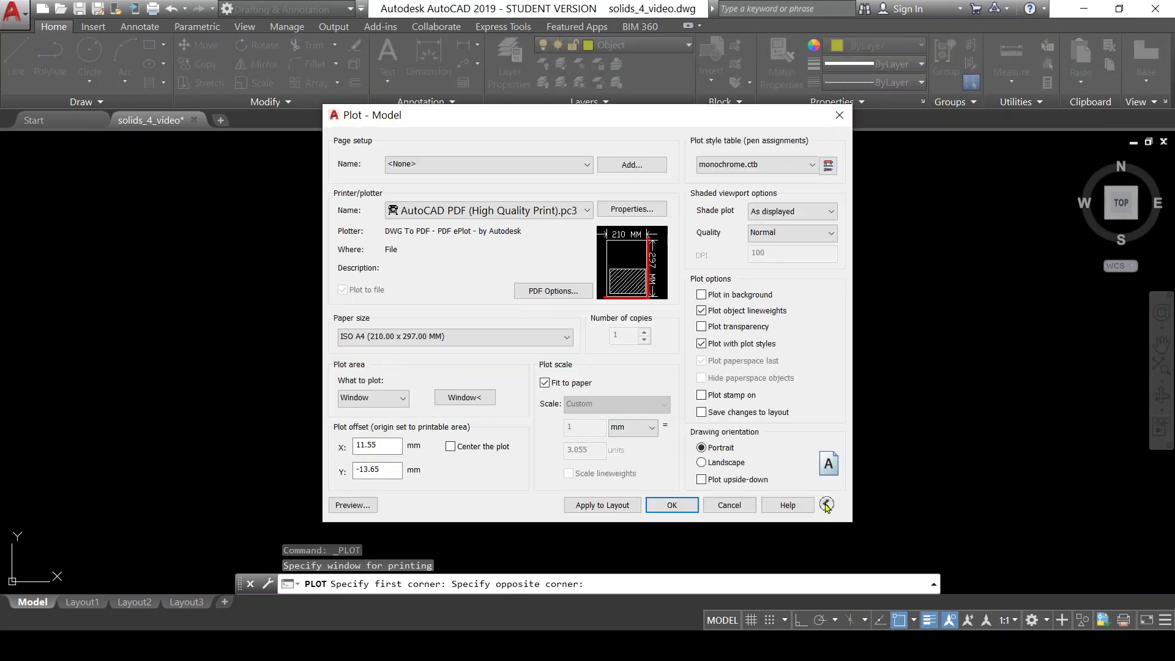
# Centre the plot, apply monochrome.ctb to all layouts, set landscape, and preview it
pyautogui.click(451, 447)
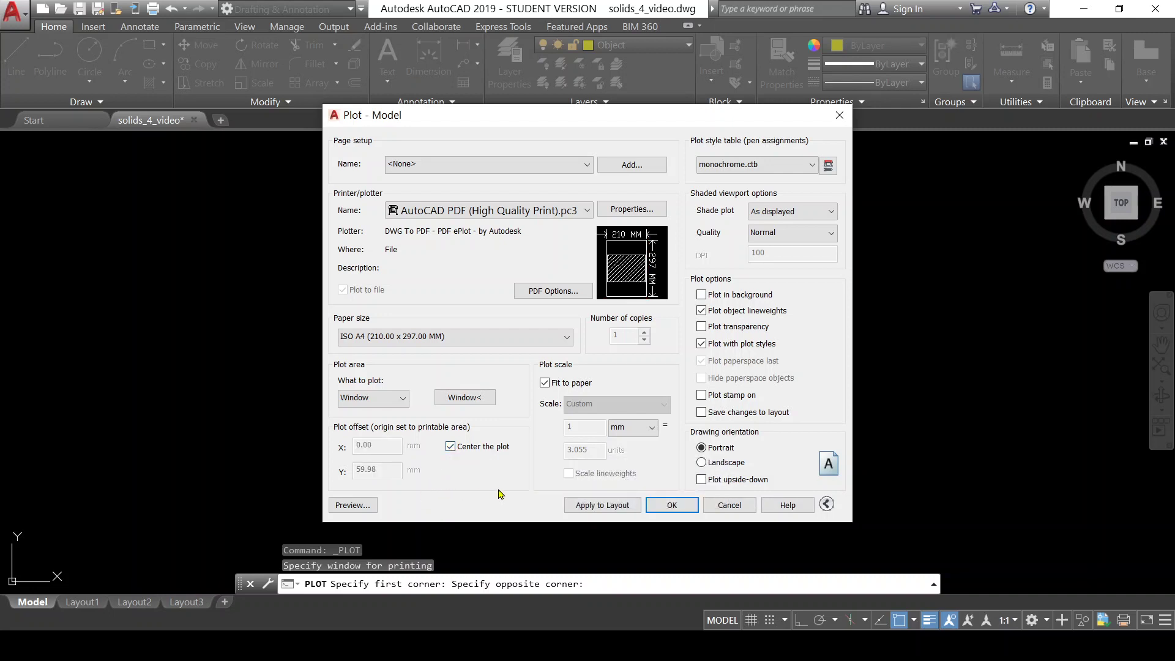
pyautogui.click(811, 165)
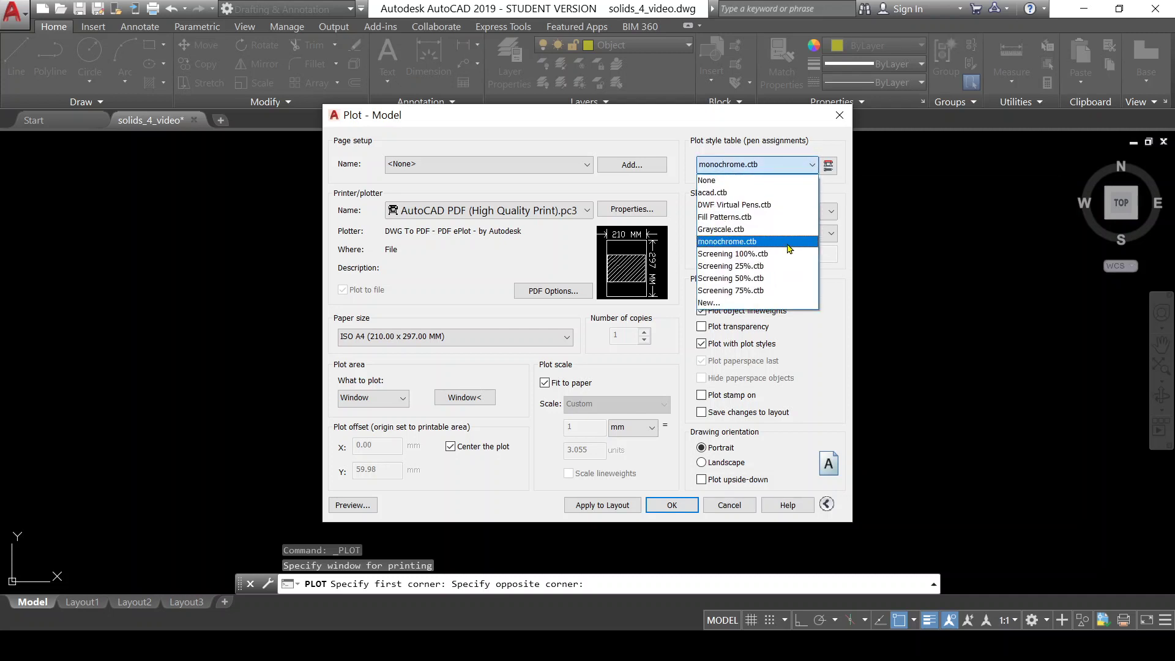
pyautogui.click(788, 245)
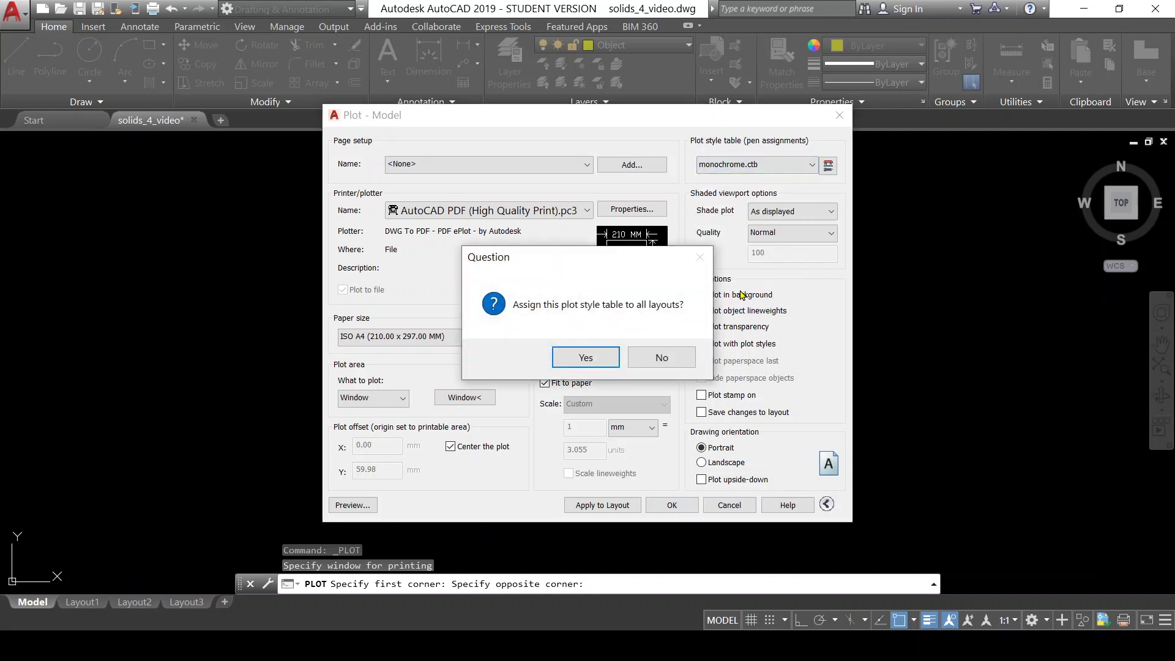
pyautogui.click(601, 362)
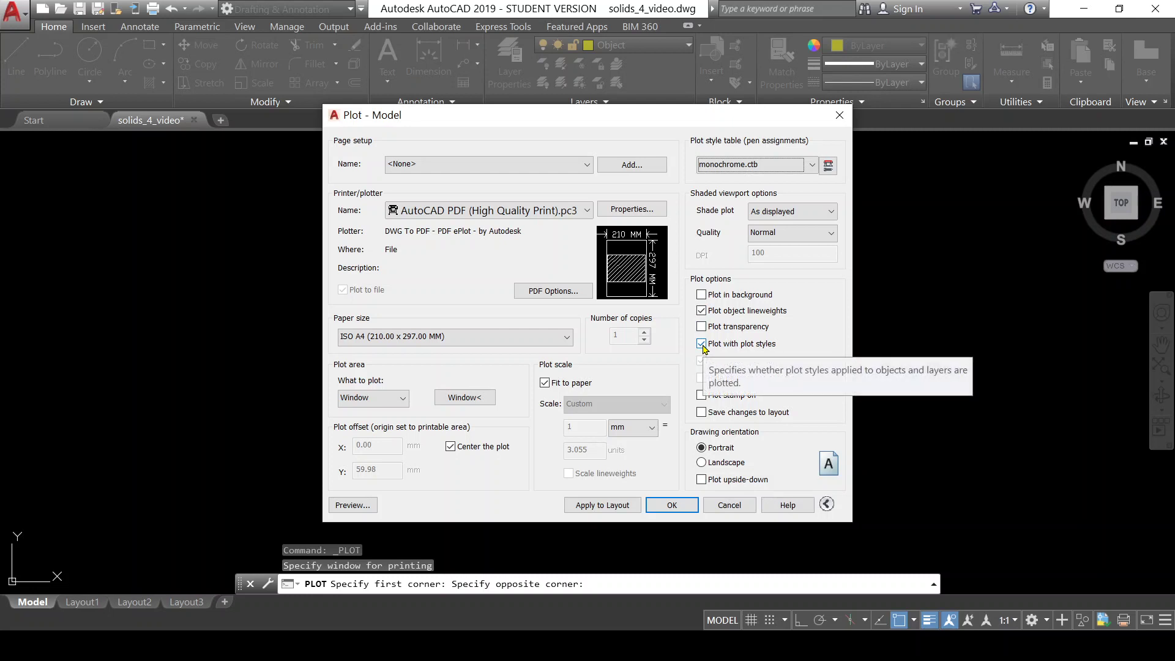
pyautogui.click(702, 462)
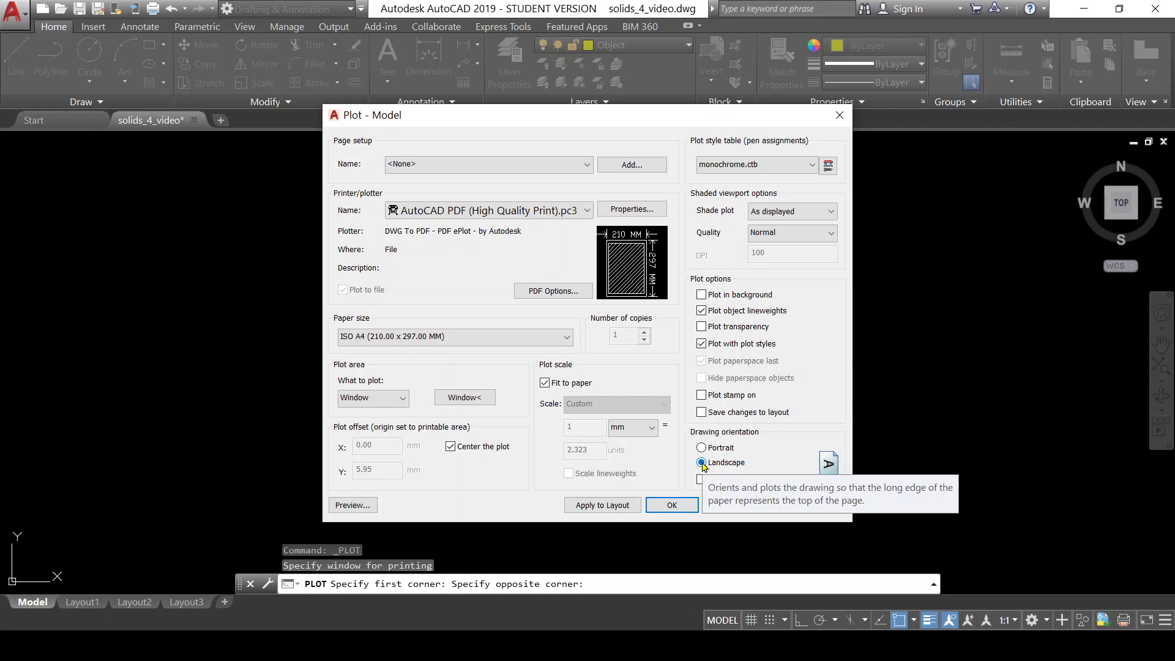
pyautogui.click(369, 509)
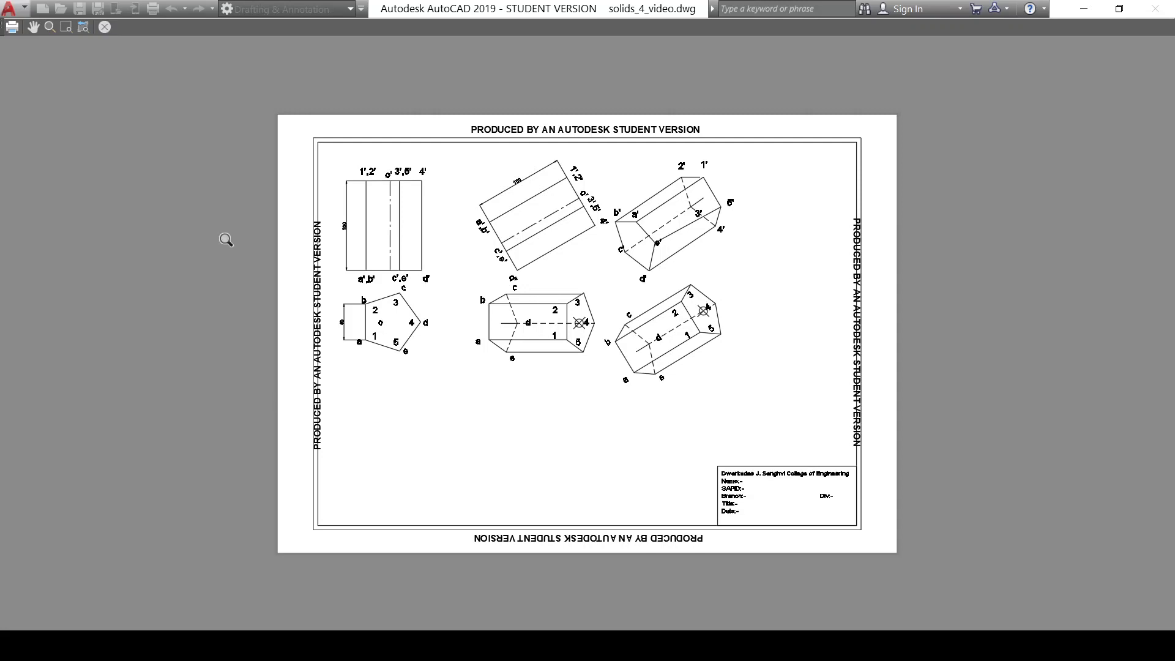
pyautogui.click(105, 27)
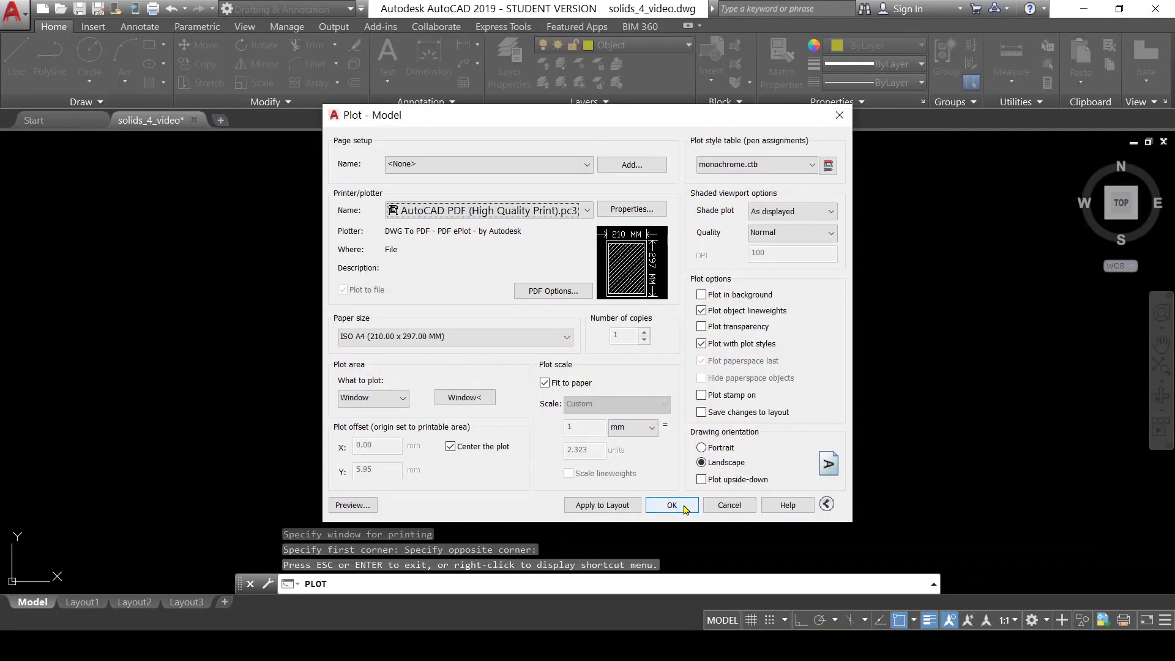
# Plot the sheet to solids_pdf.pdf on the Desktop
pyautogui.click(683, 508)
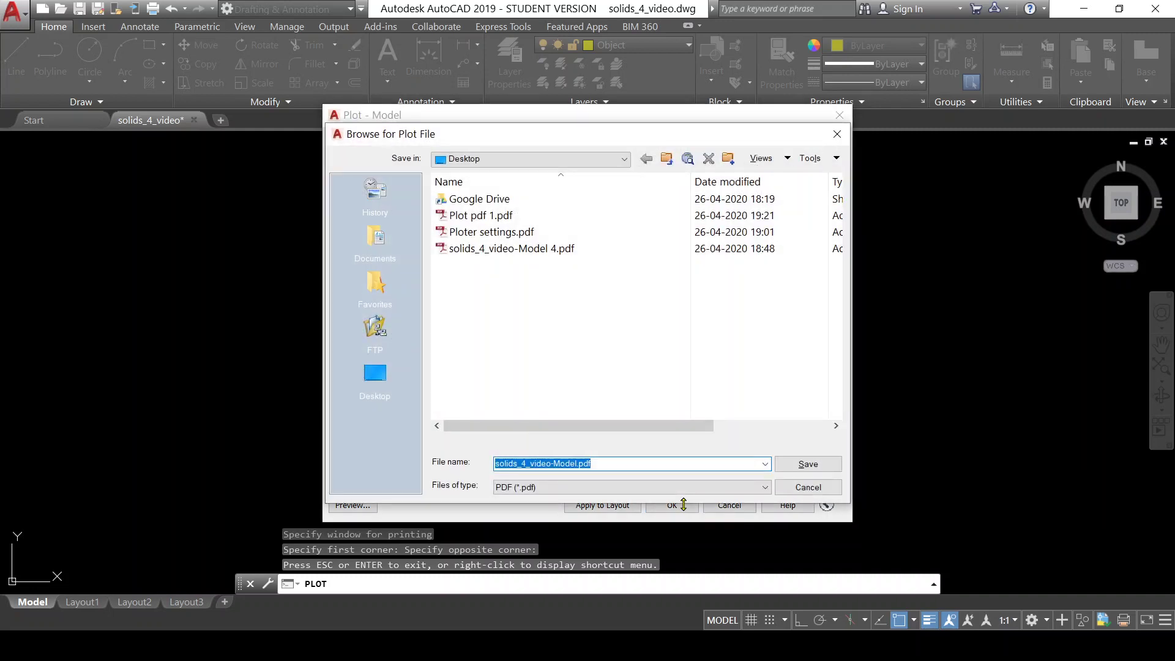
pyautogui.click(576, 463)
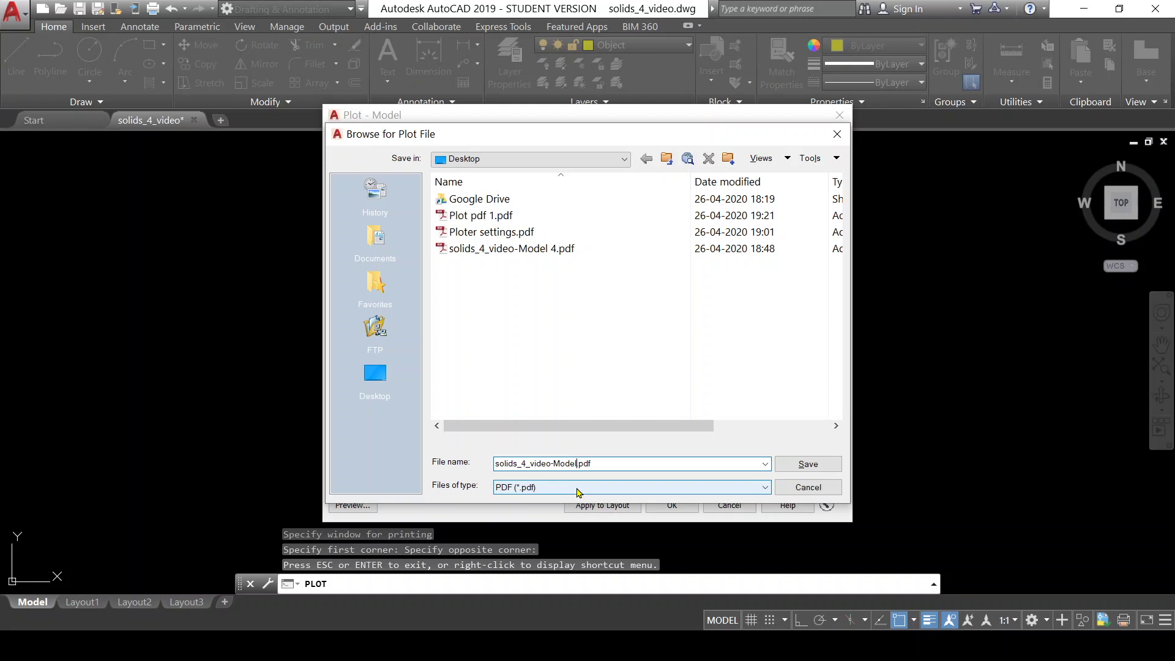
pyautogui.press('BackSpace')
pyautogui.press('BackSpace')
pyautogui.press('BackSpace')
pyautogui.press('BackSpace')
pyautogui.press('BackSpace')
pyautogui.press('BackSpace')
pyautogui.press('BackSpace')
pyautogui.press('BackSpace')
pyautogui.press('BackSpace')
pyautogui.press('BackSpace')
pyautogui.press('BackSpace')
pyautogui.press('BackSpace')
pyautogui.press('BackSpace')
pyautogui.write('p')
pyautogui.write('df')
pyautogui.click(820, 466)
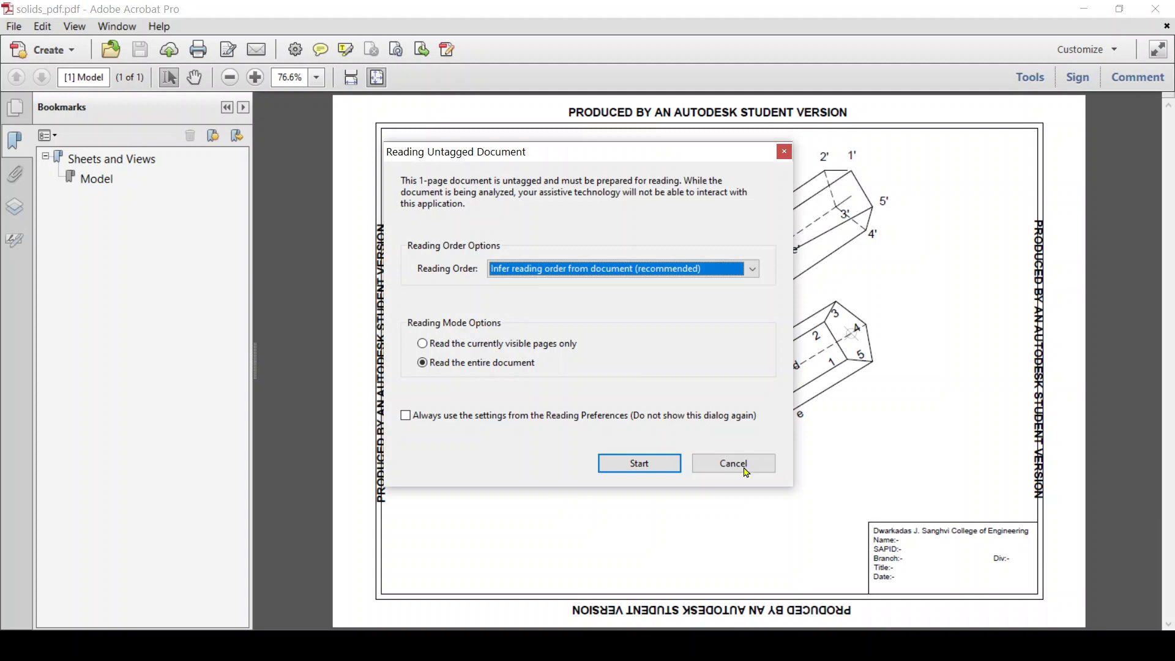
# Cancel the Reading Untagged Document prompt in Acrobat
pyautogui.click(745, 468)
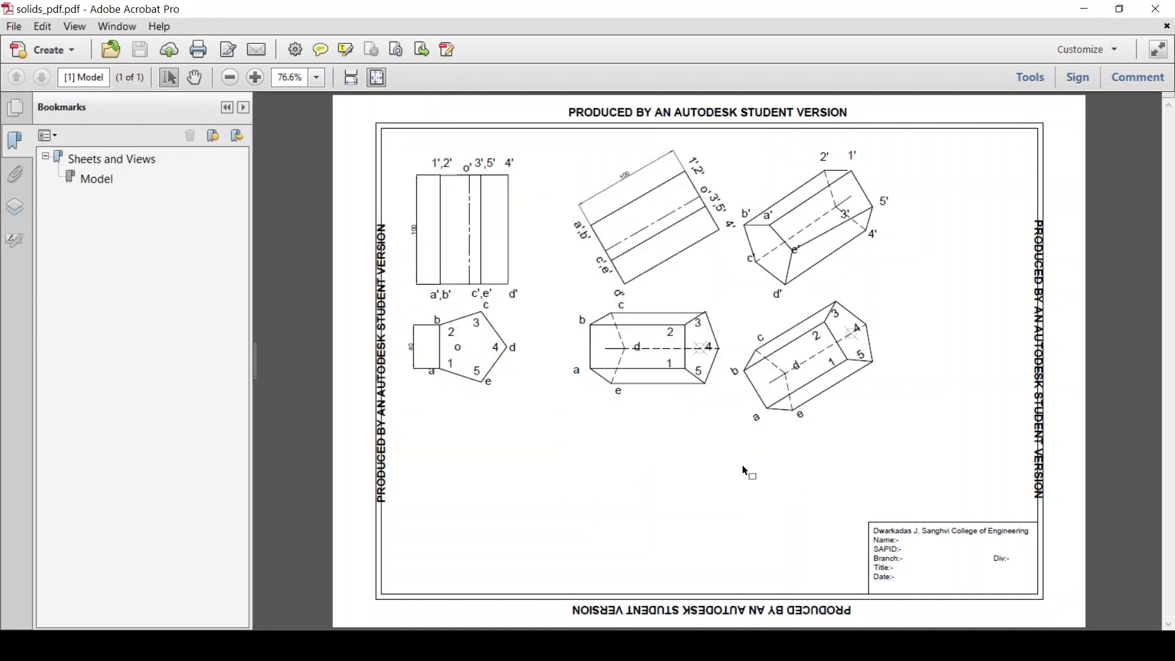